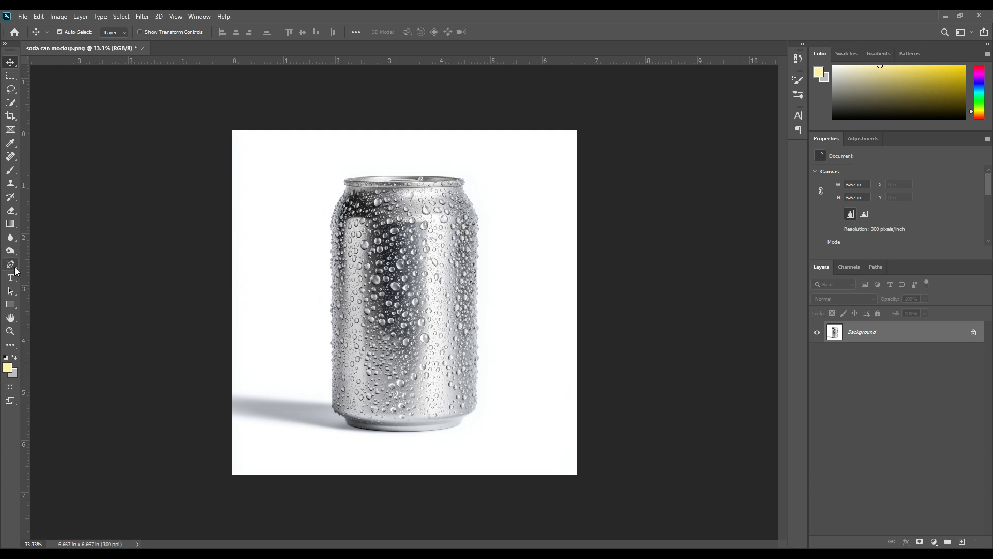
Step: Select the can with Select Subject and copy it onto its own layer above the background
left_click(10, 103)
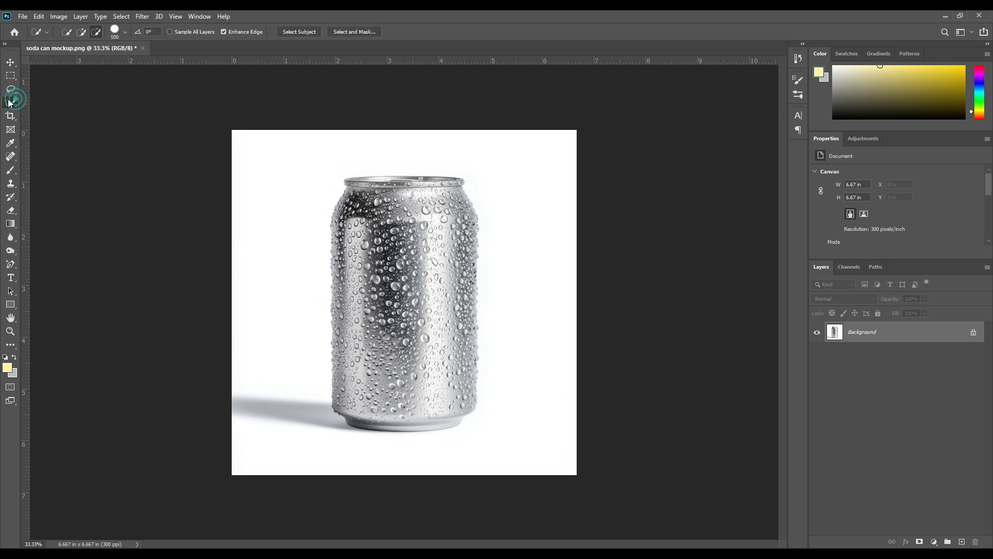
left_click(294, 32)
left_click_drag(891, 334, 892, 333)
key("ctrl+j")
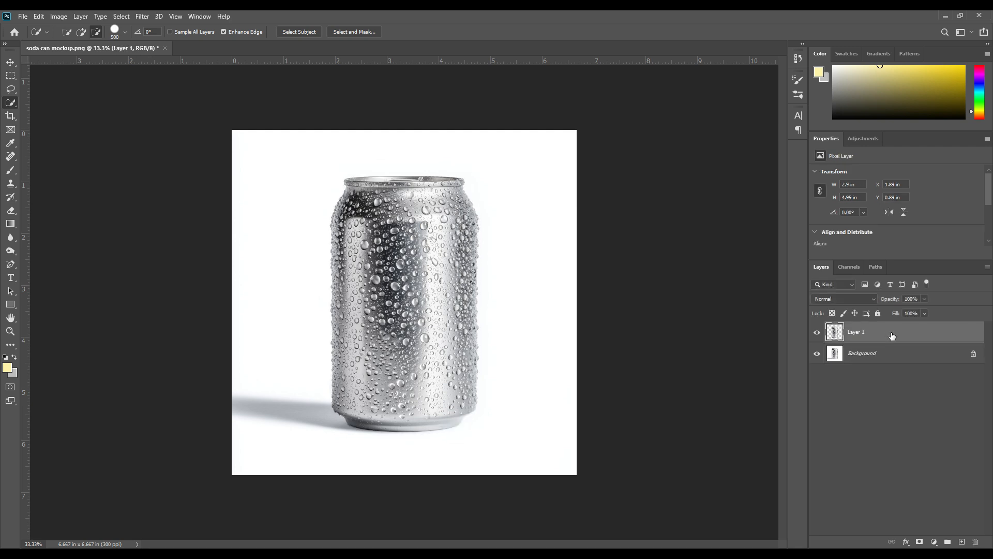
left_click(817, 354)
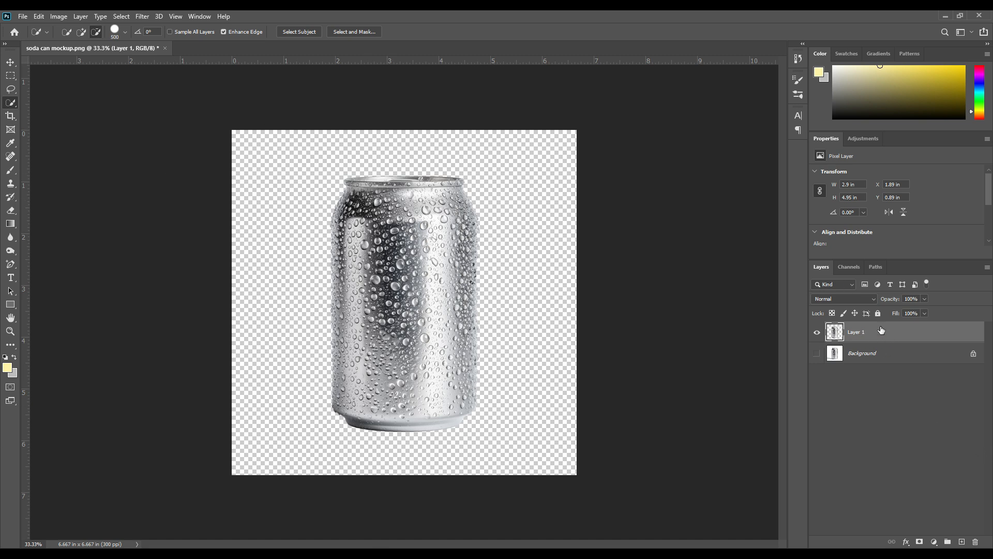
left_click(817, 354)
left_click(12, 61)
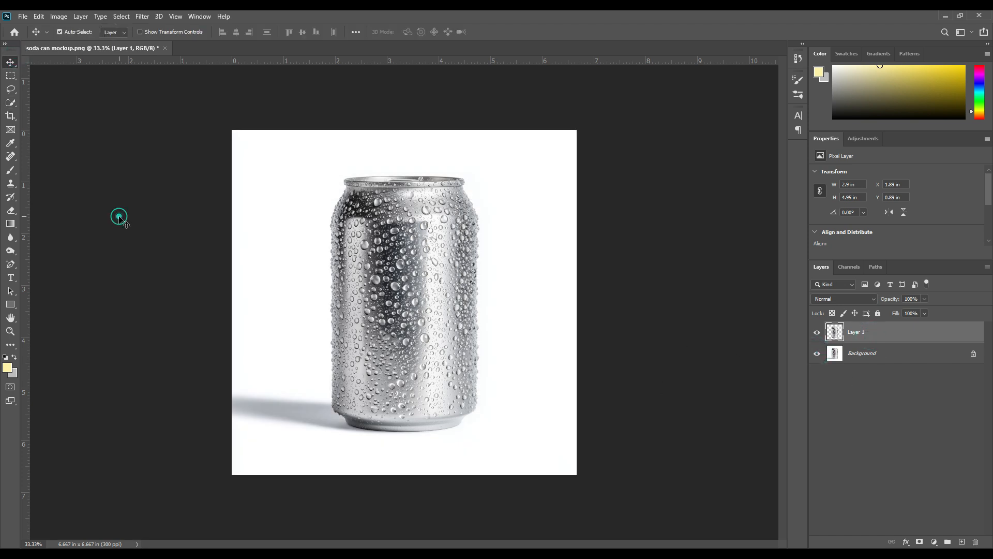
left_click(119, 217)
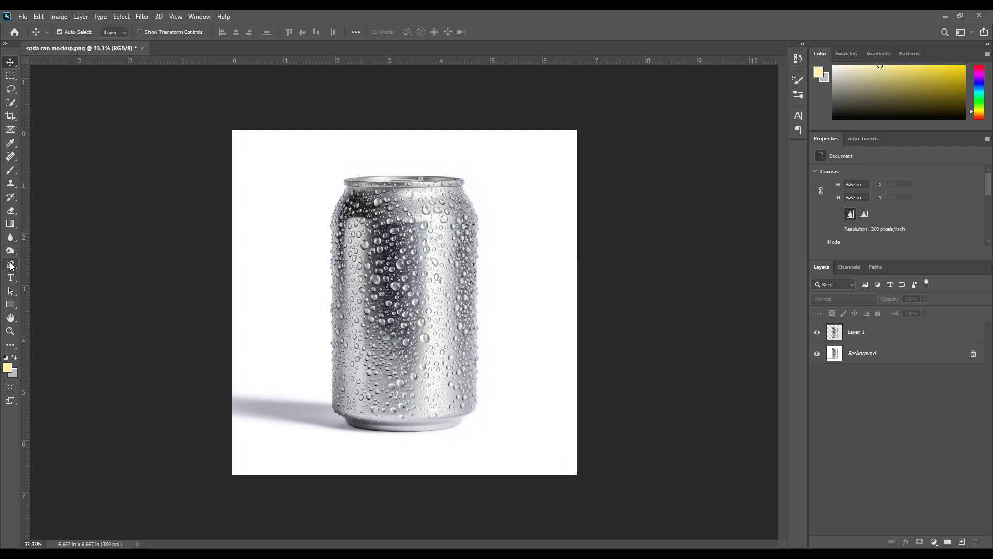
Step: Draw a closed Pen tool path around the can's top rim, with its lower side running along the rim's bottom edge
left_click_drag(9, 266, 38, 267)
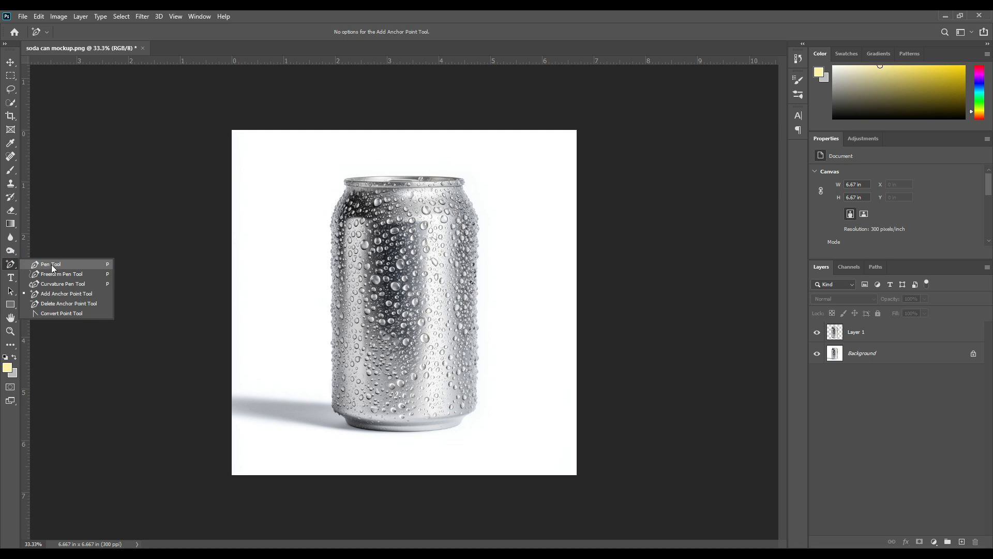
left_click(52, 268)
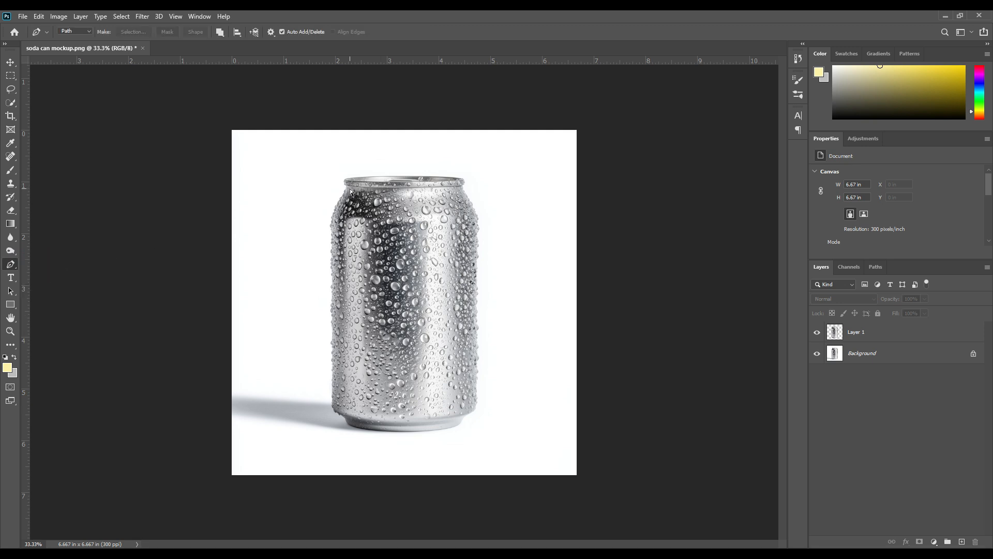
key("ctrl+plus")
key("ctrl+plus")
key("ctrl+plus")
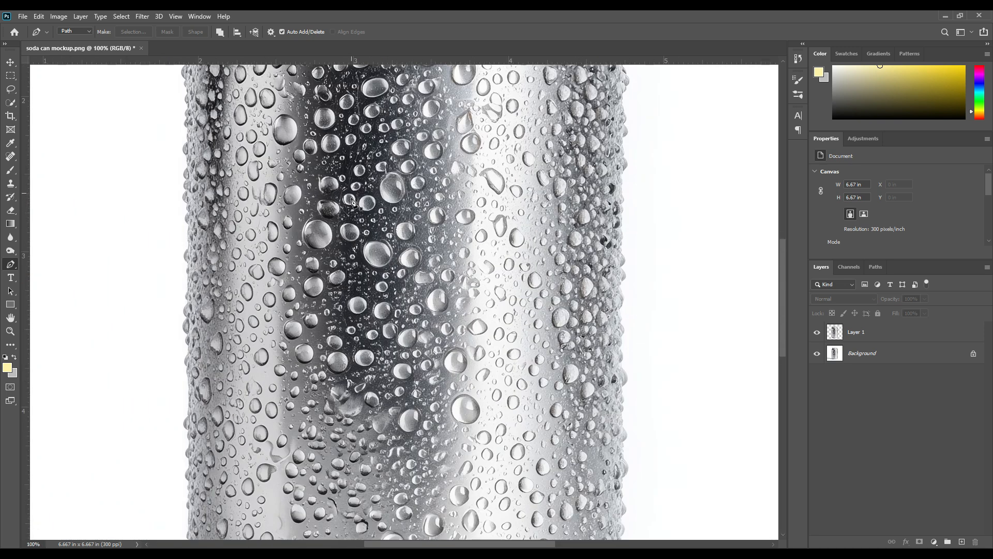
left_click_drag(356, 106, 385, 194)
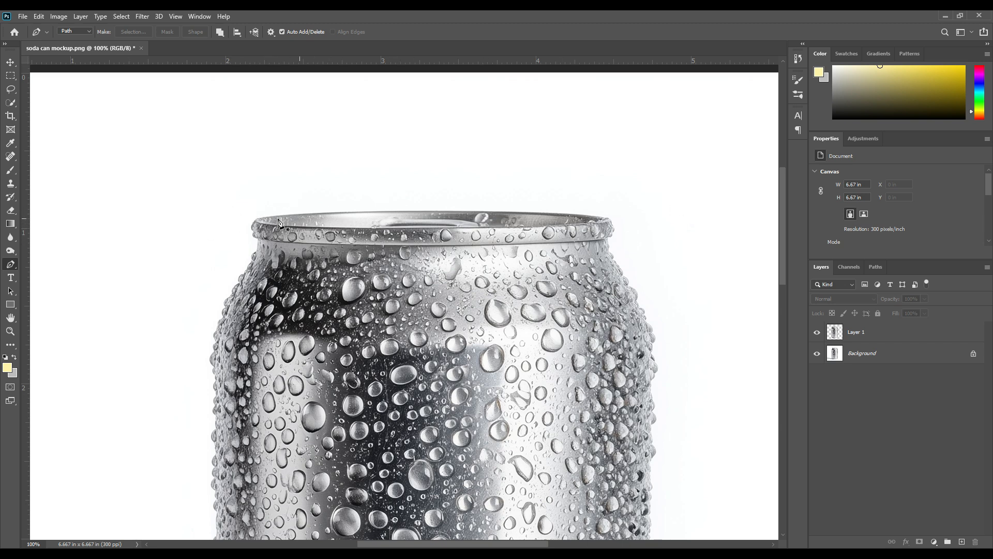
left_click(228, 198)
left_click_drag(246, 244, 257, 238)
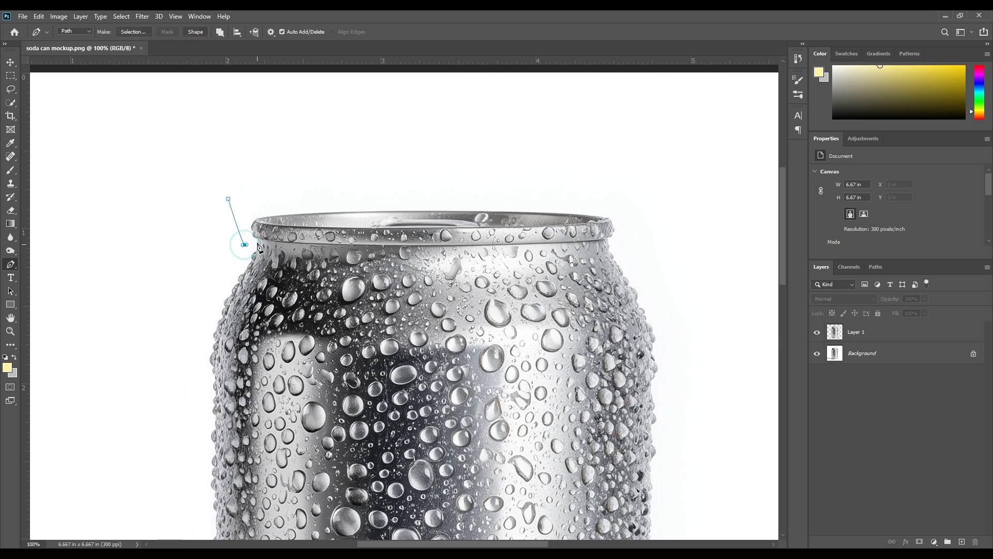
left_click(608, 238)
left_click(635, 226)
left_click(623, 192)
left_click(473, 166)
left_click(258, 165)
left_click(228, 199)
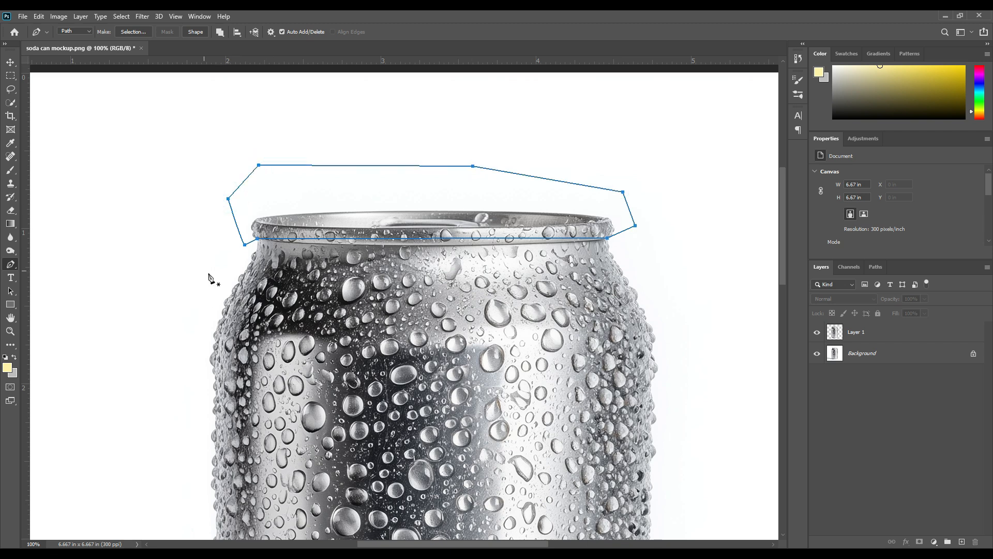
Step: Add anchor points along the path's lower side and bend it to follow the curve of the rim's bottom edge
right_click(11, 264)
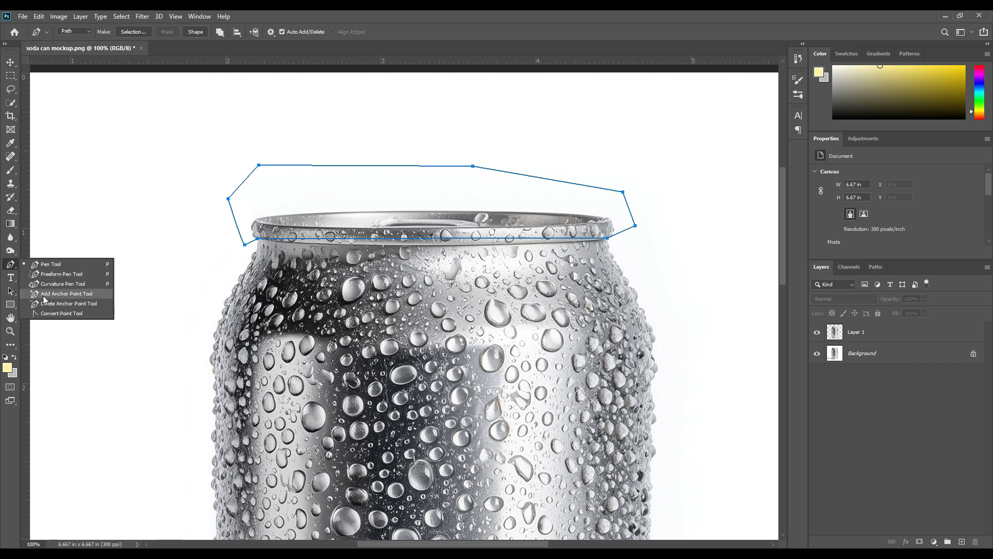
left_click(50, 294)
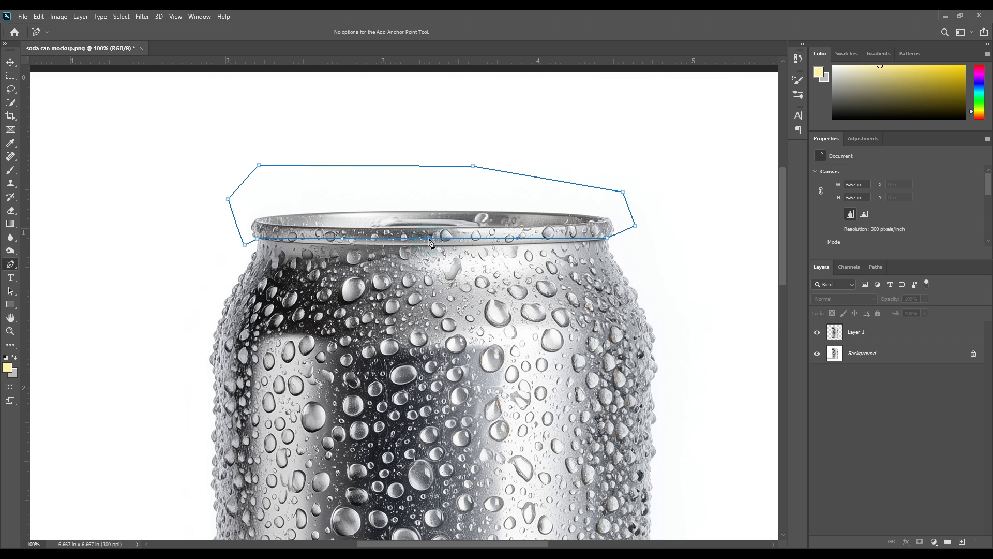
left_click_drag(430, 238, 429, 245)
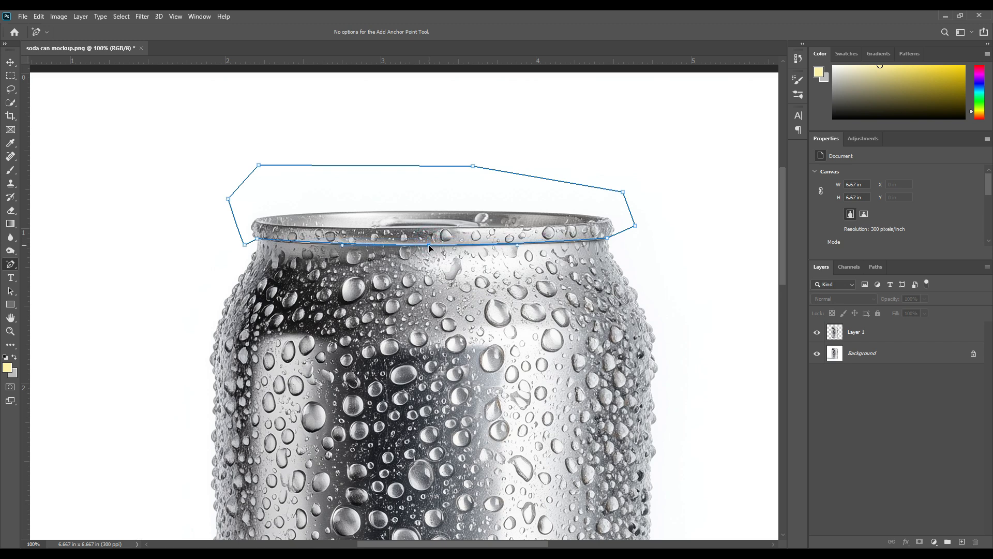
left_click(308, 243)
left_click_drag(572, 240, 572, 245)
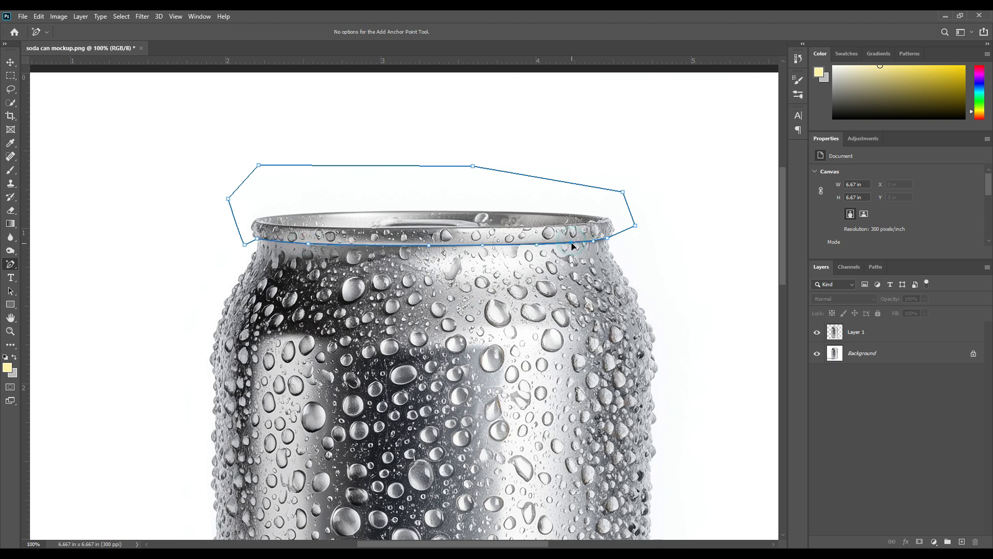
Step: Convert the path to a selection and copy the rim from Layer 1 onto a new layer, checking it in isolation
right_click(366, 194)
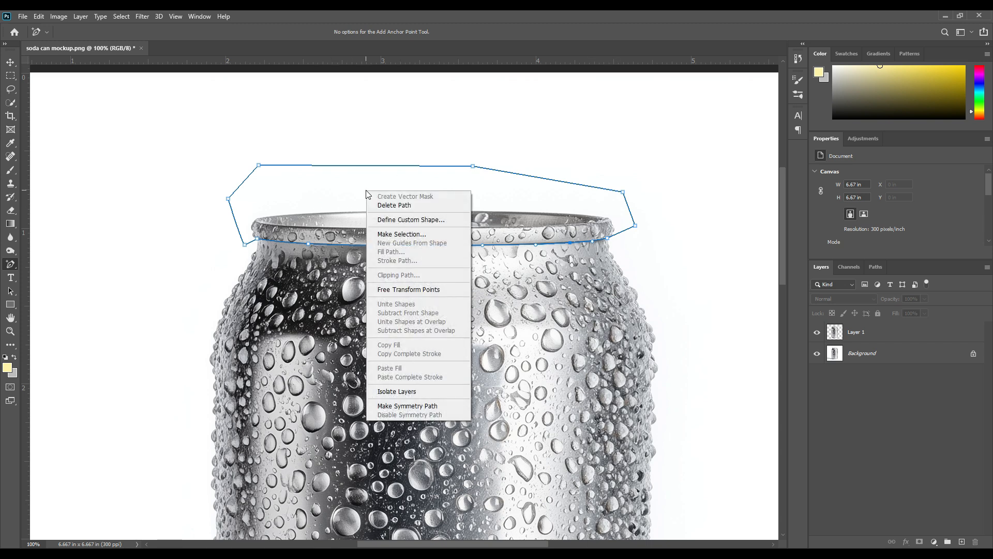
left_click(400, 237)
left_click(539, 158)
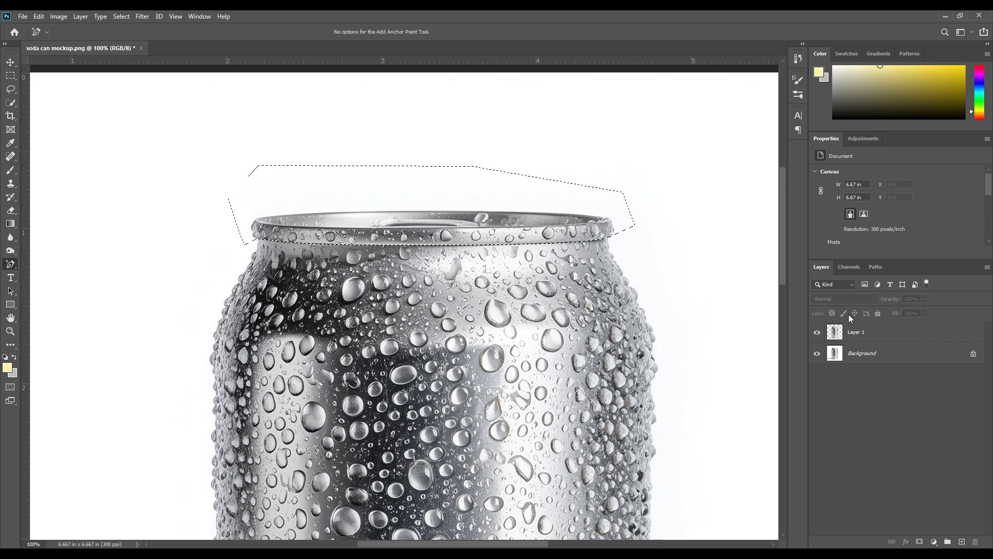
left_click(858, 332)
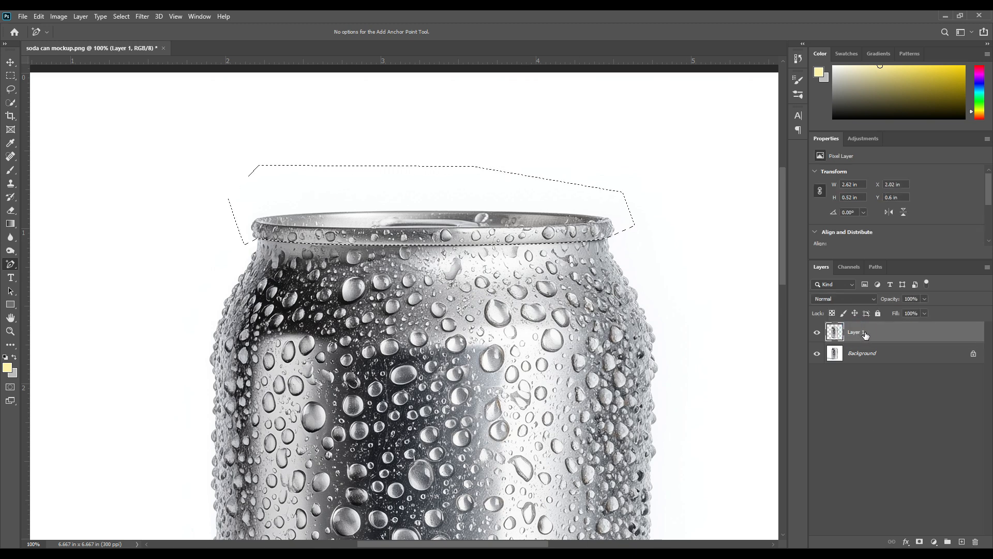
key("ctrl+j")
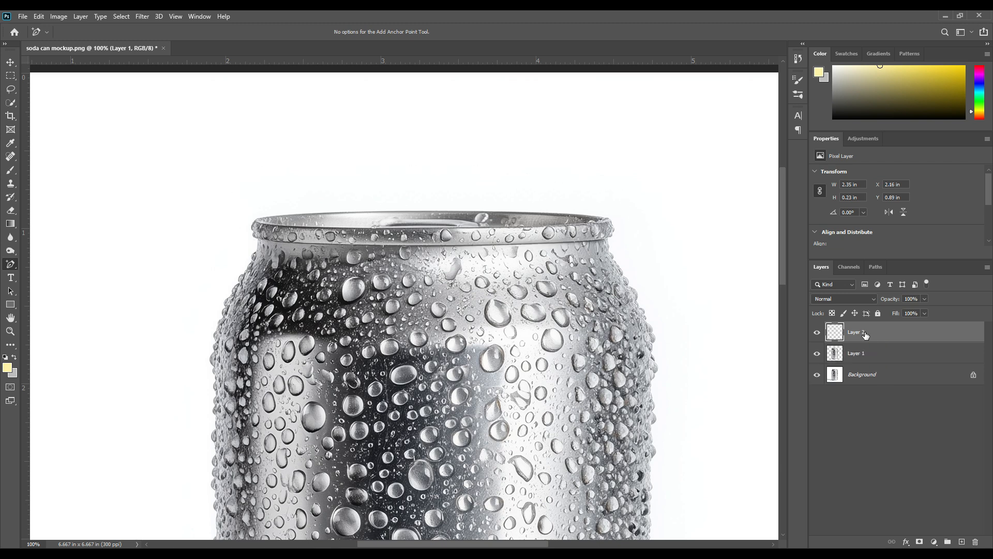
left_click(817, 354)
left_click(817, 375)
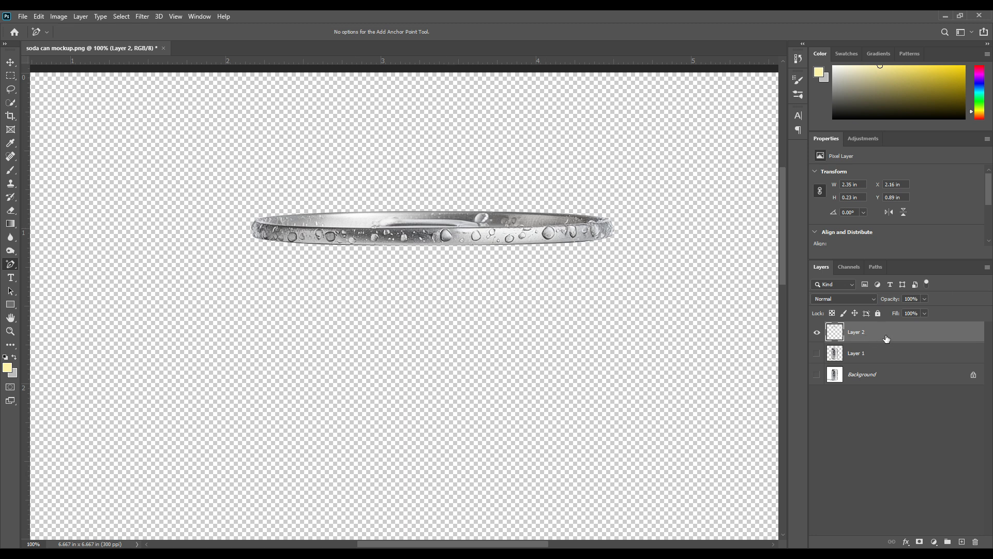
left_click(817, 353)
left_click(817, 375)
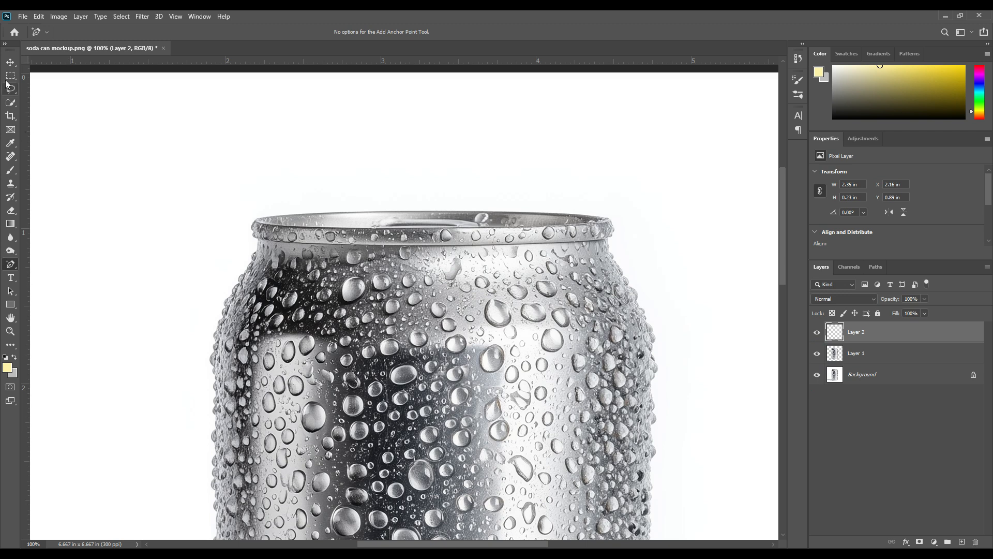
left_click(10, 62)
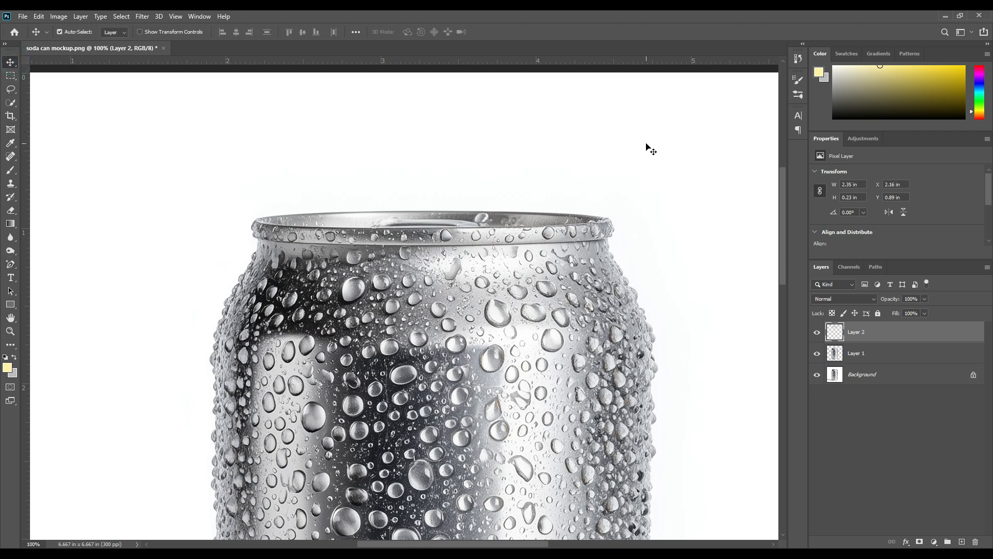
left_click(850, 418)
Step: Draw a pale yellow rectangle of about 902 × 1396 px covering the can's body from the rim to the base
key("ctrl")
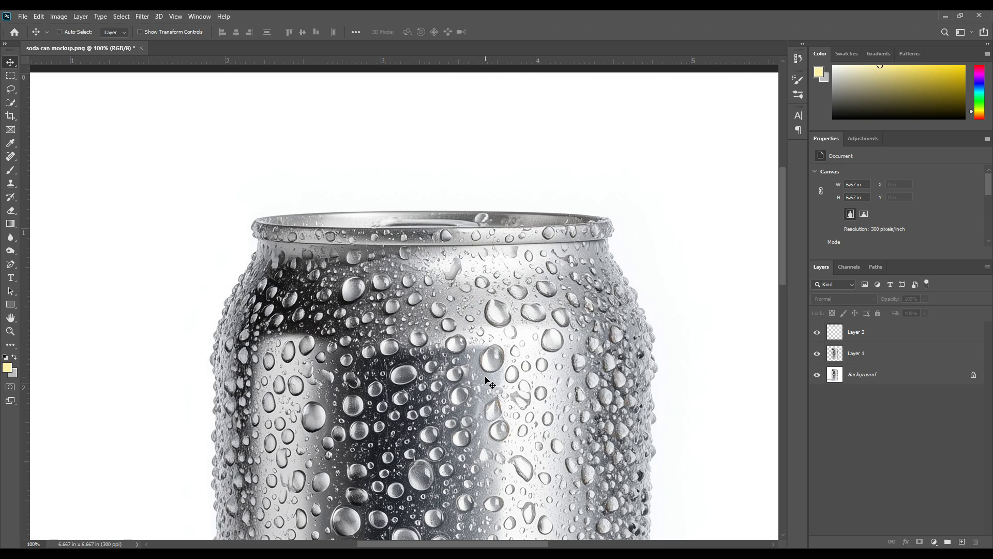
key("ctrl+minus")
key("ctrl+minus")
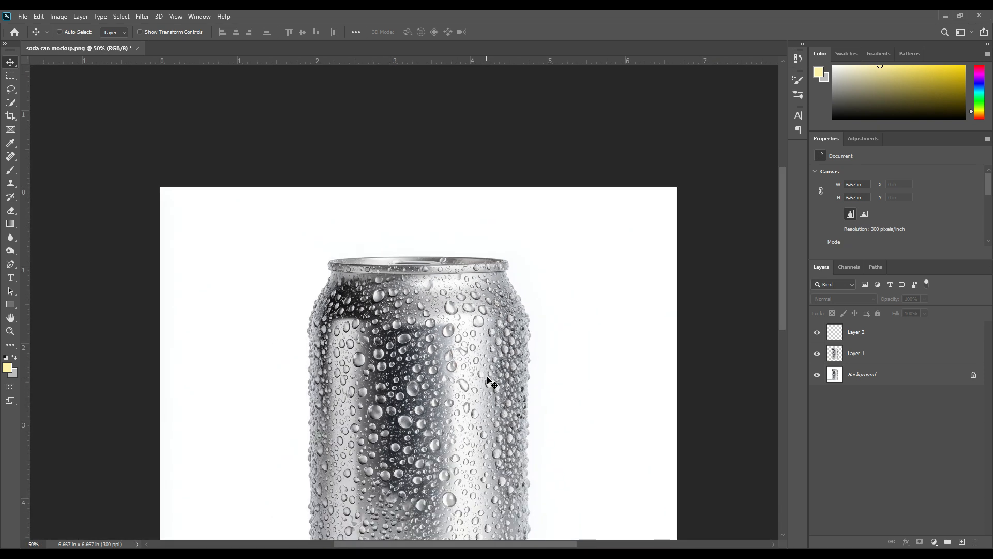
key("ctrl+minus")
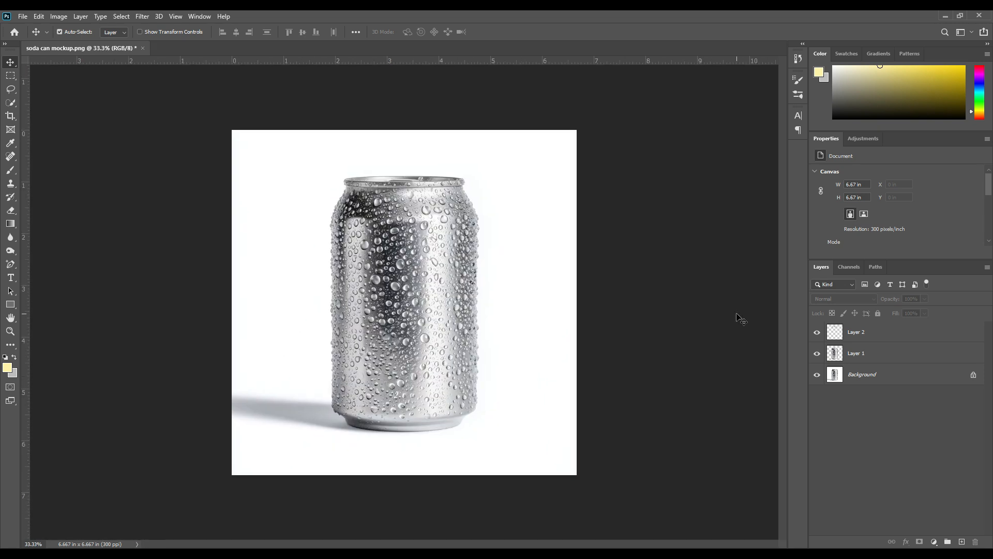
key("ctrl+0")
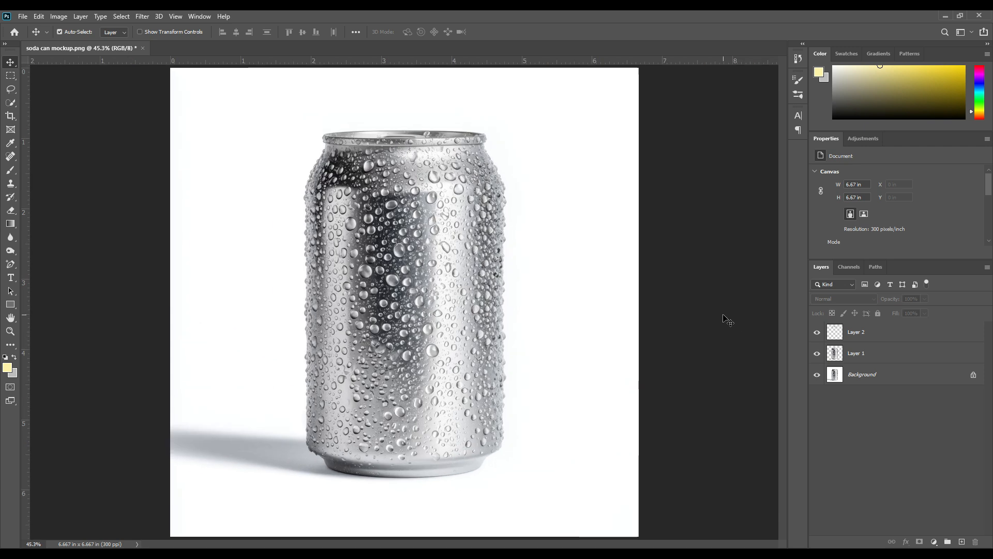
left_click(10, 305)
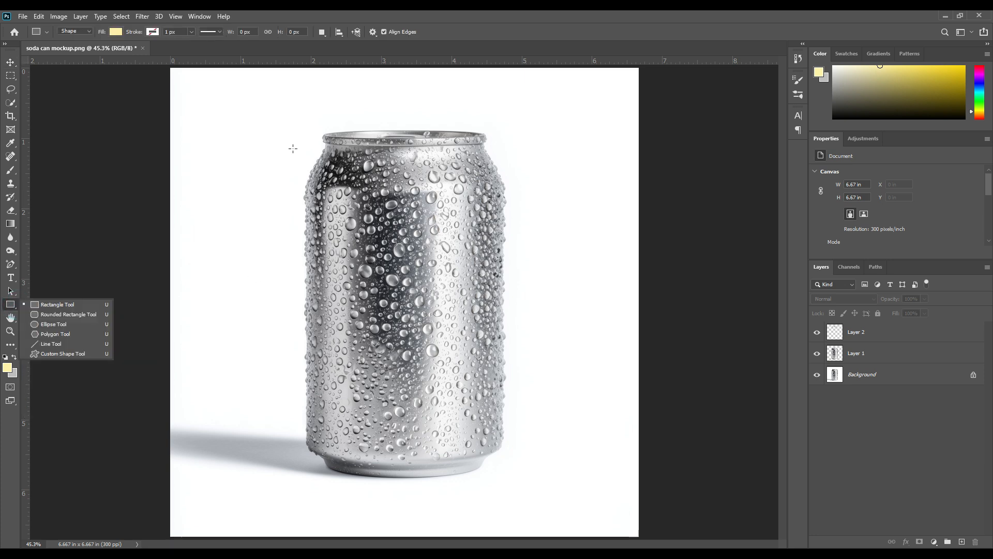
left_click_drag(299, 140, 509, 468)
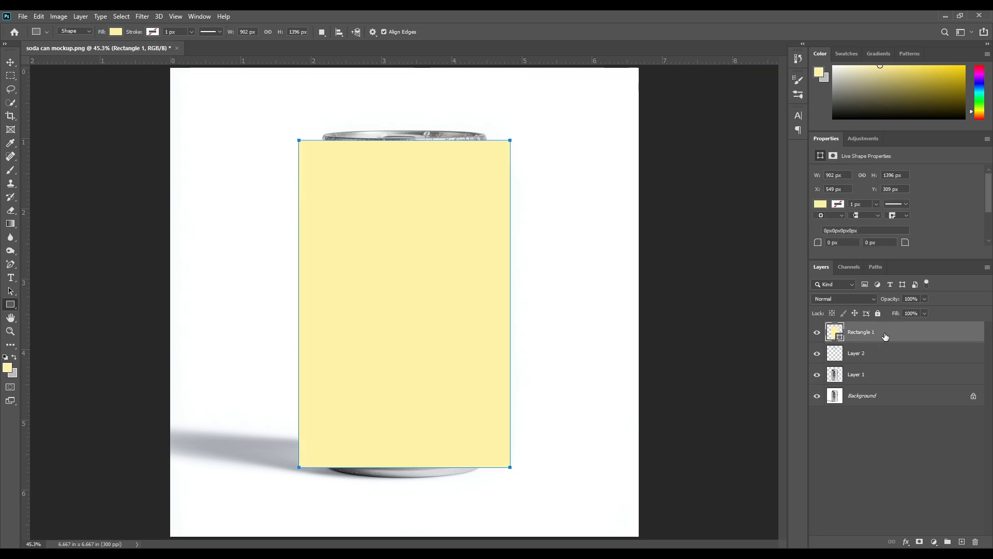
Step: Convert the rectangle layer to a smart object and lower its opacity to 49%
right_click(886, 337)
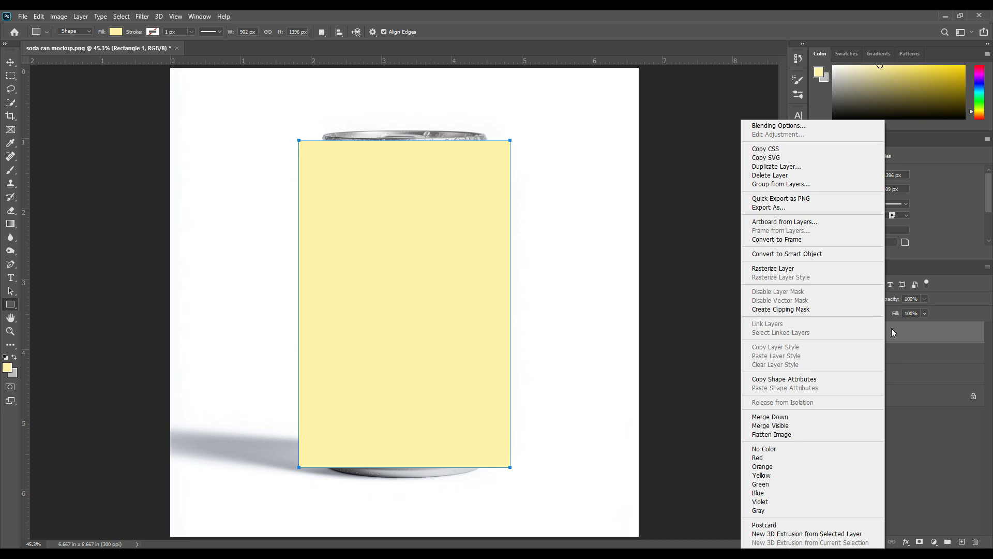
left_click(803, 254)
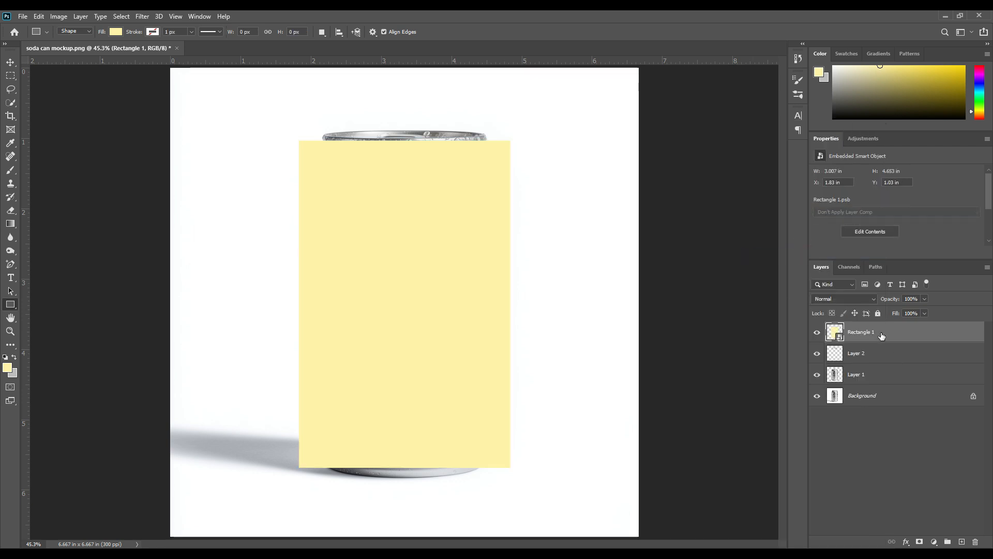
left_click_drag(893, 300, 896, 307)
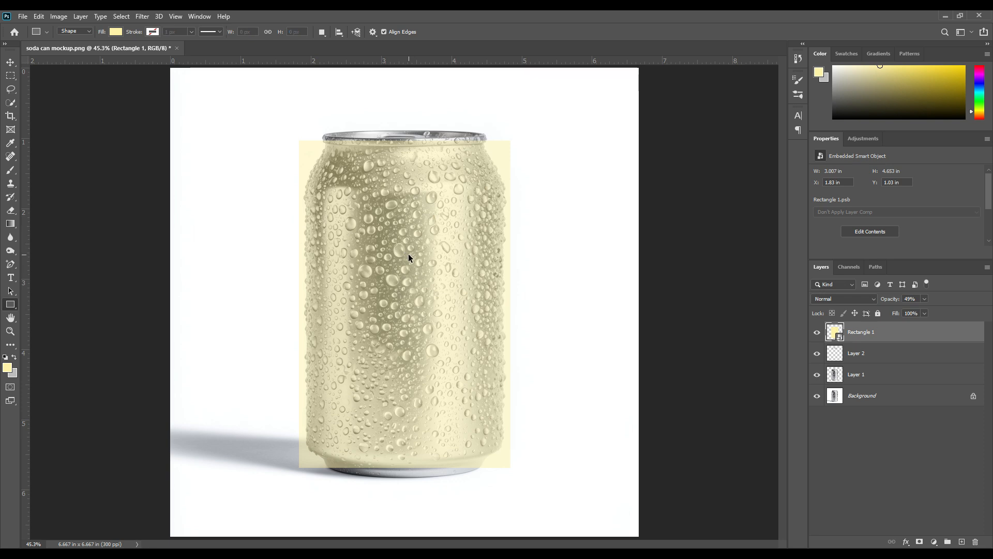
Step: Apply an Arch warp with a -6.9% bend to the label rectangle so it follows the can's downward curve
key("ctrl+t")
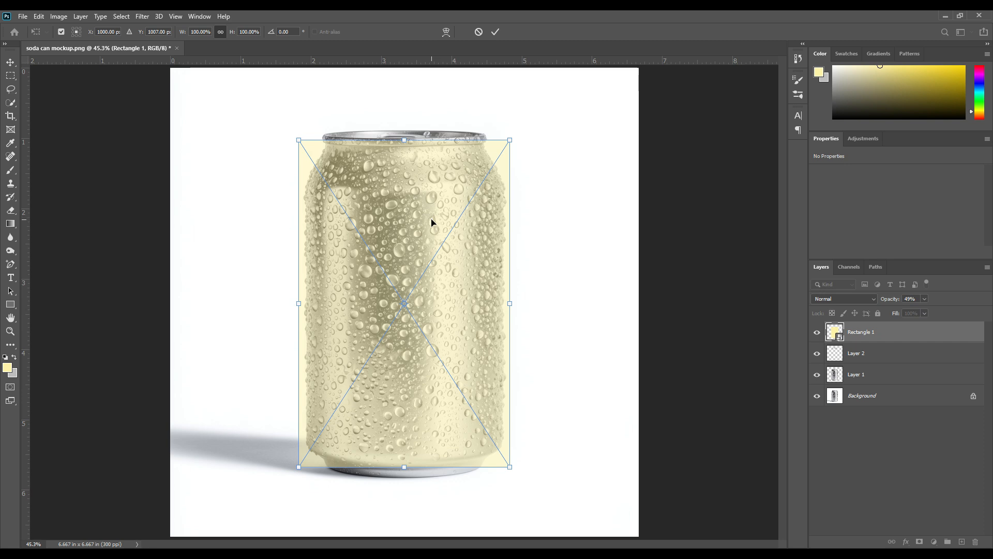
right_click(380, 176)
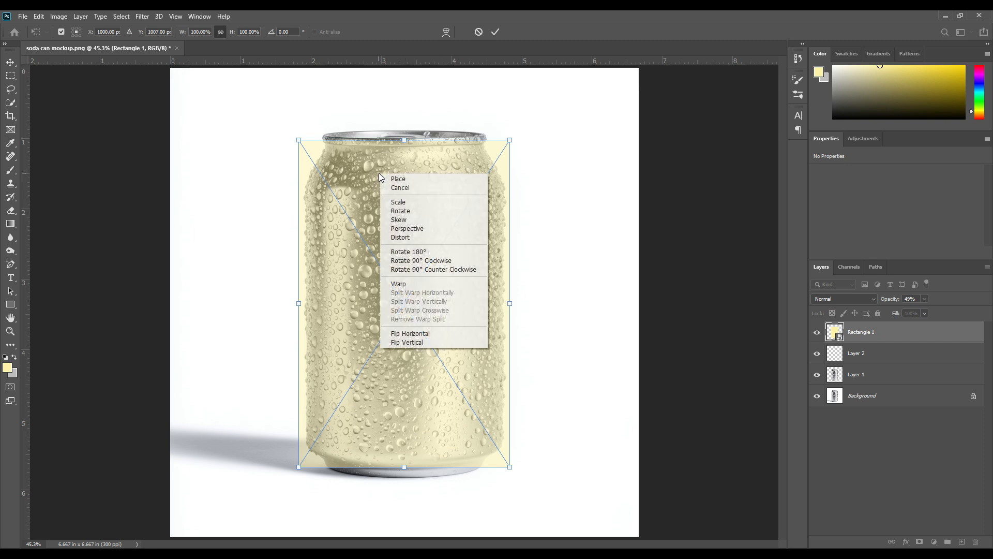
left_click(414, 286)
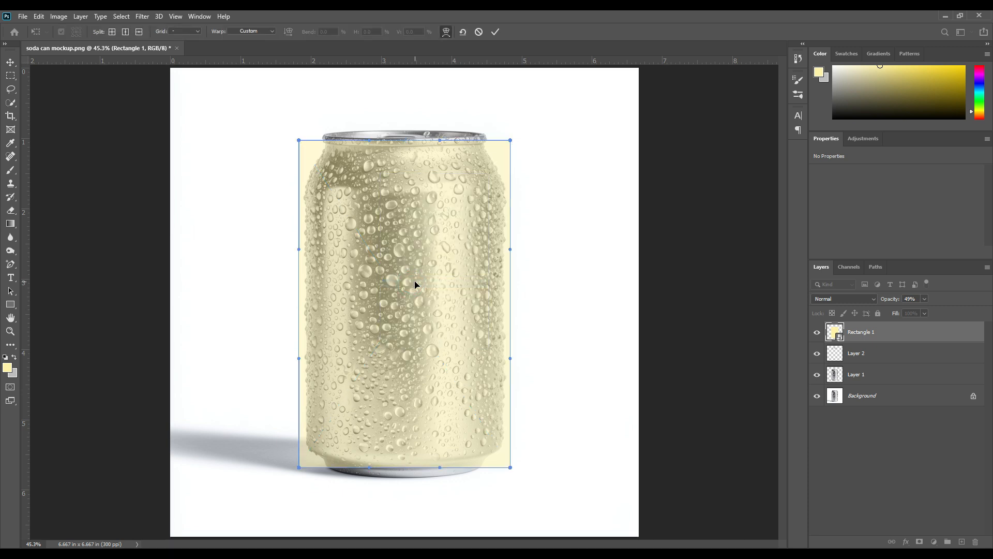
left_click(253, 31)
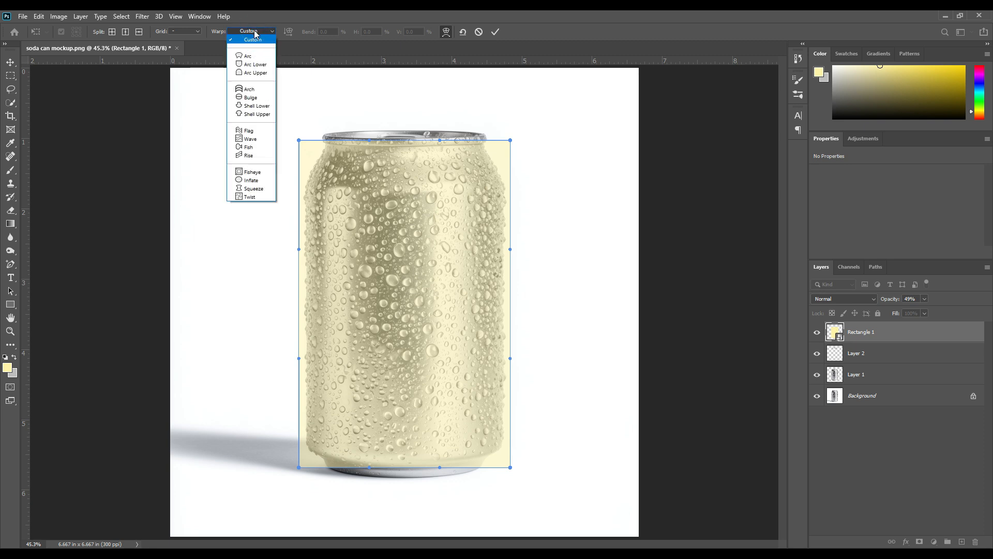
left_click(256, 92)
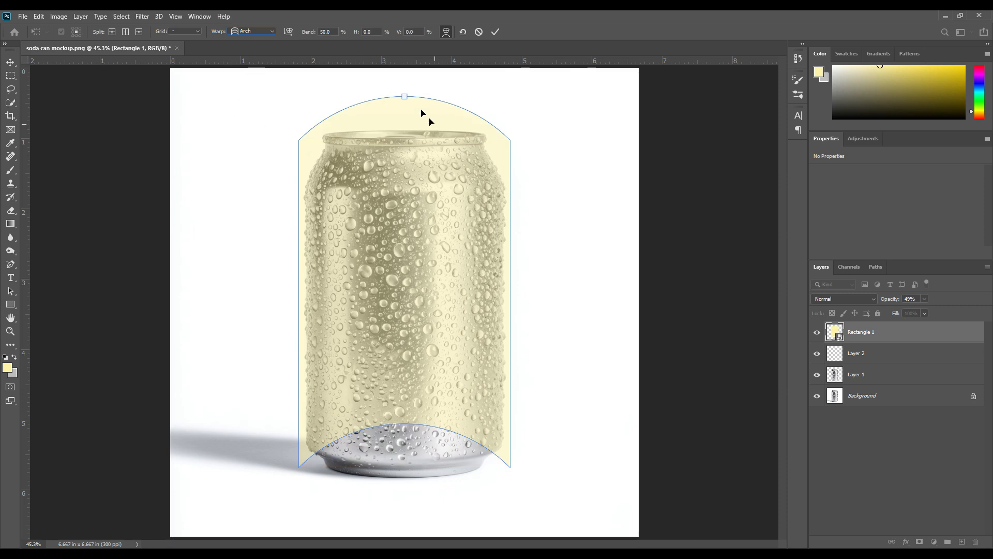
left_click_drag(405, 96, 409, 147)
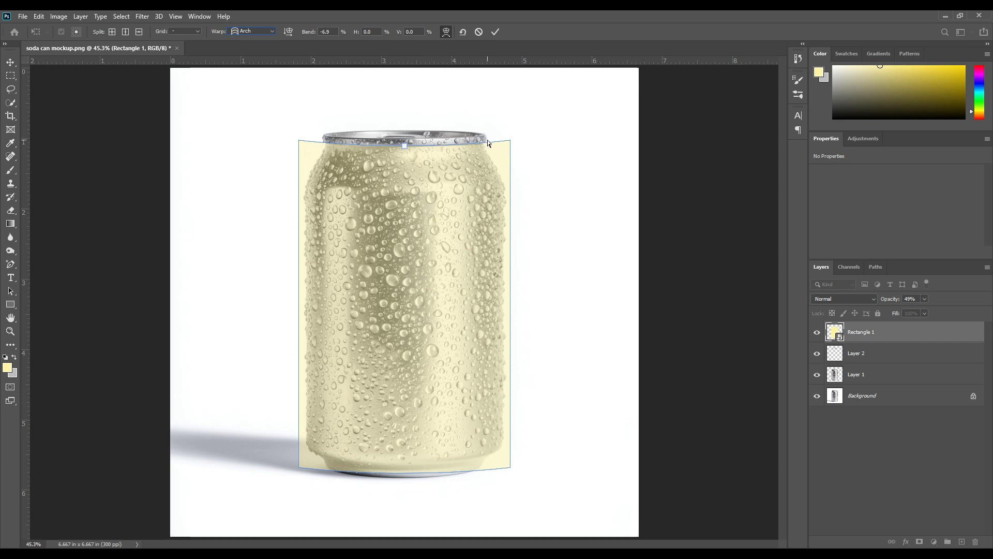
Step: Stretch the label's height to 102.78% and shift it up slightly so it covers the can from rim to base
key("ctrl+t")
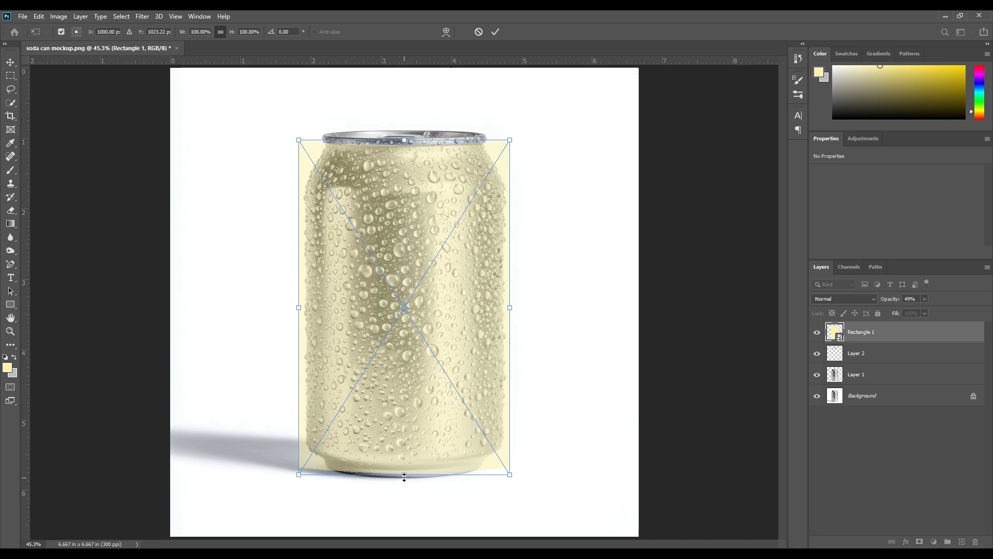
left_click_drag(404, 478, 406, 484)
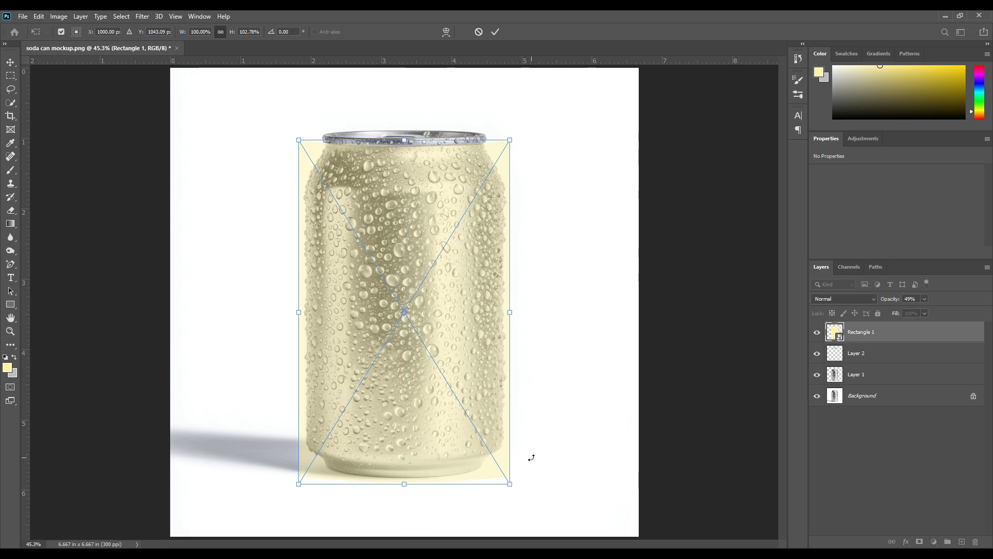
left_click_drag(485, 448, 485, 447)
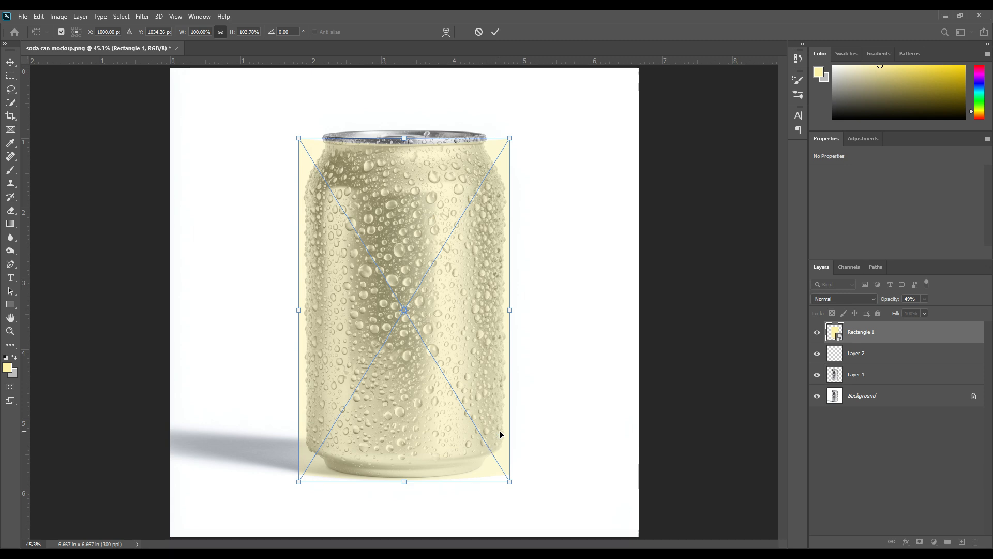
left_click(496, 32)
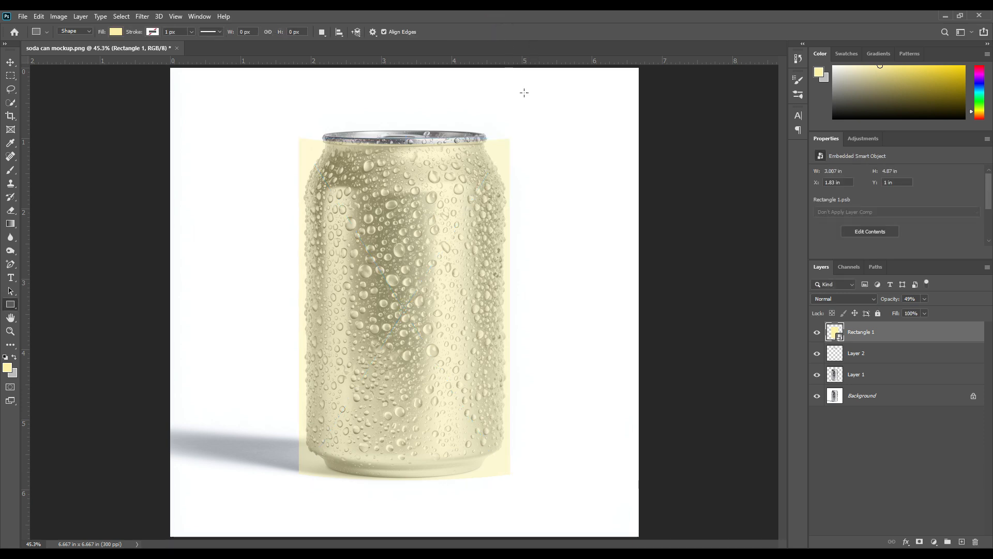
Step: Raise the Rectangle 1 layer's opacity to 100% and mask it to the can's outline taken from Layer 1
left_click(10, 62)
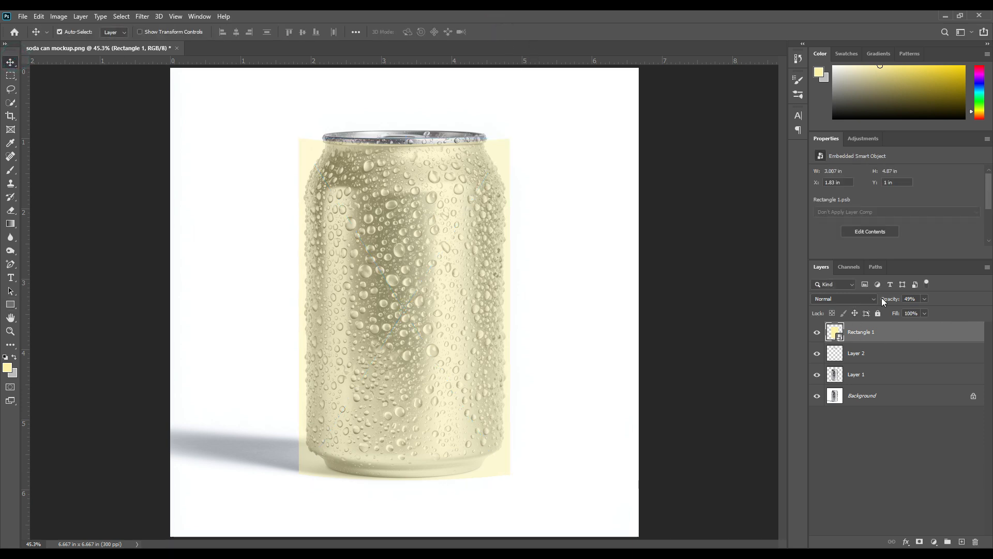
left_click(890, 334)
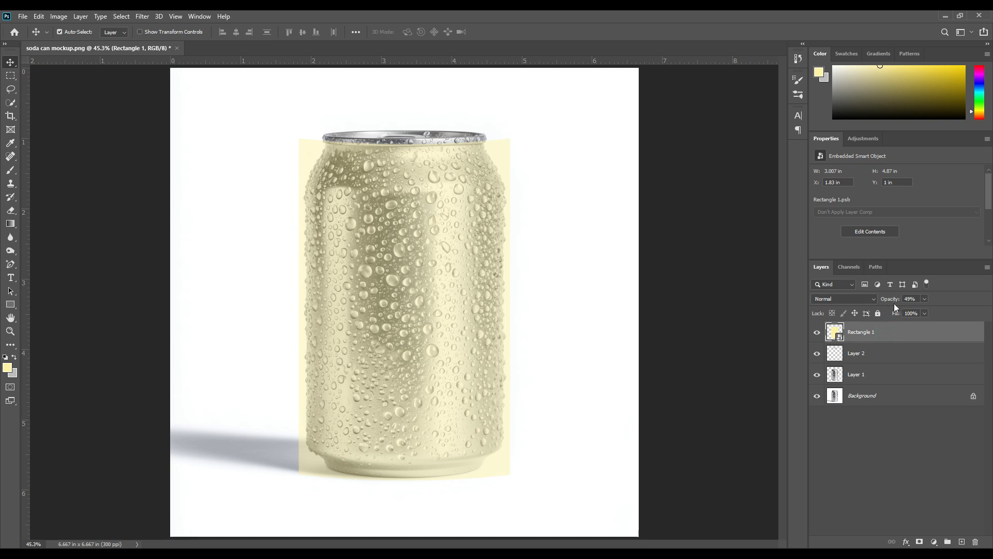
left_click_drag(885, 301, 952, 297)
left_click_drag(888, 300, 951, 297)
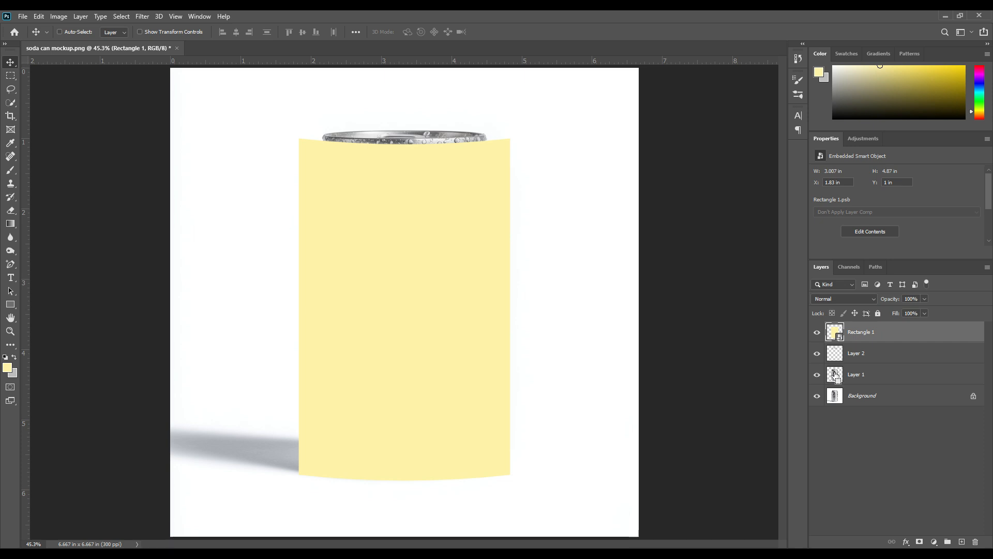
left_click(834, 374, "ctrl")
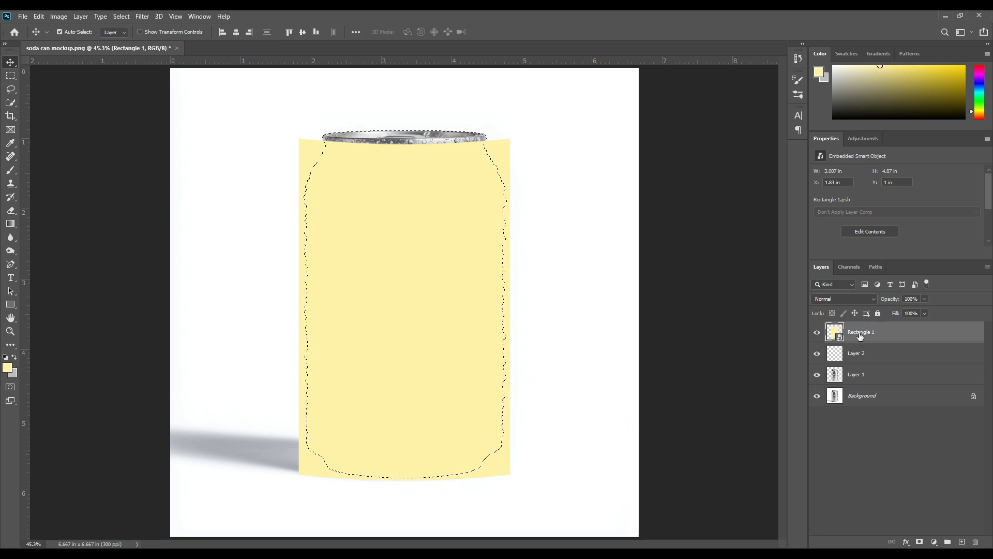
left_click(920, 542)
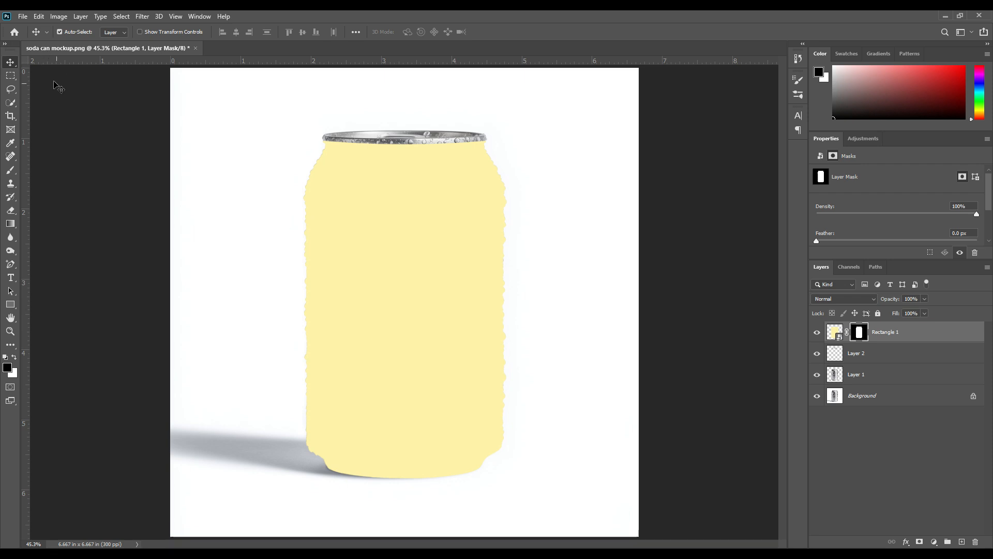
Step: Rename Layer 2 to "Lid", Layer 1 to "Body" and Rectangle 1 to "smart Object"
left_click(854, 357)
double_click(857, 354)
type("Lid")
key("Return")
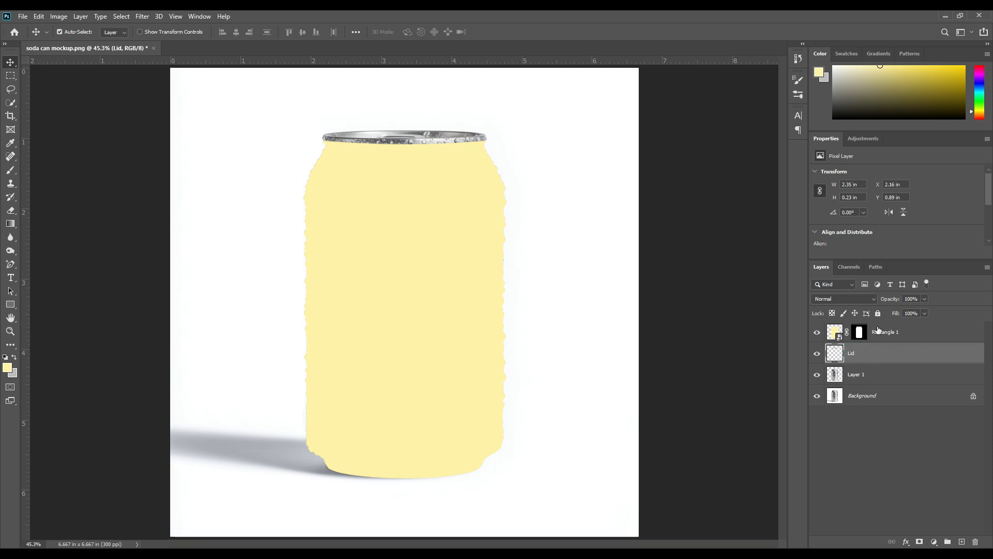
double_click(856, 375)
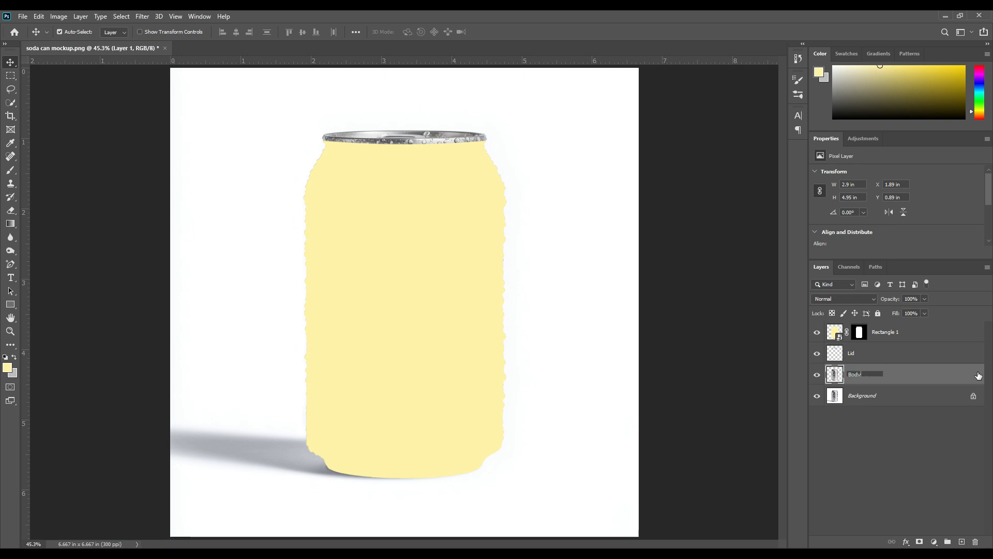
key("Return")
double_click(886, 332)
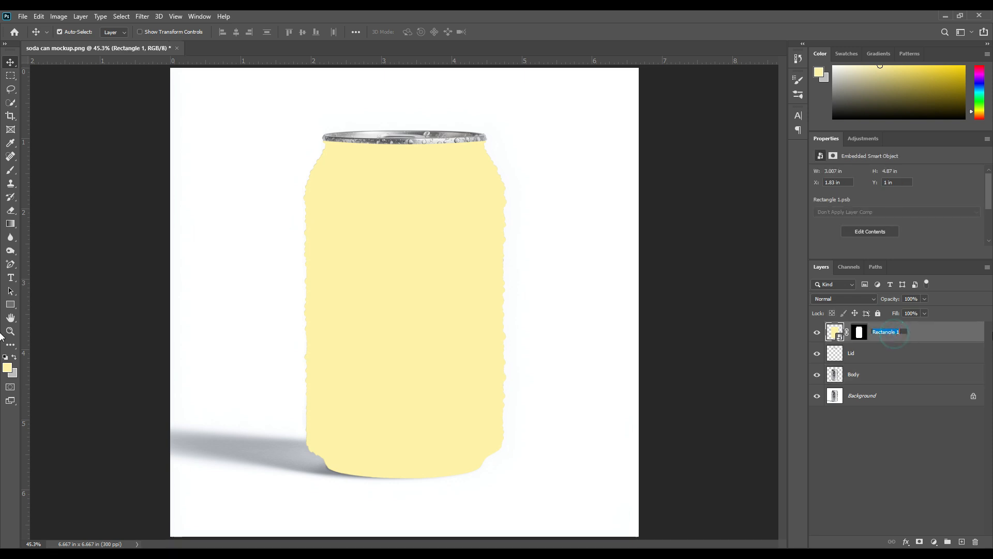
type("smart Objec")
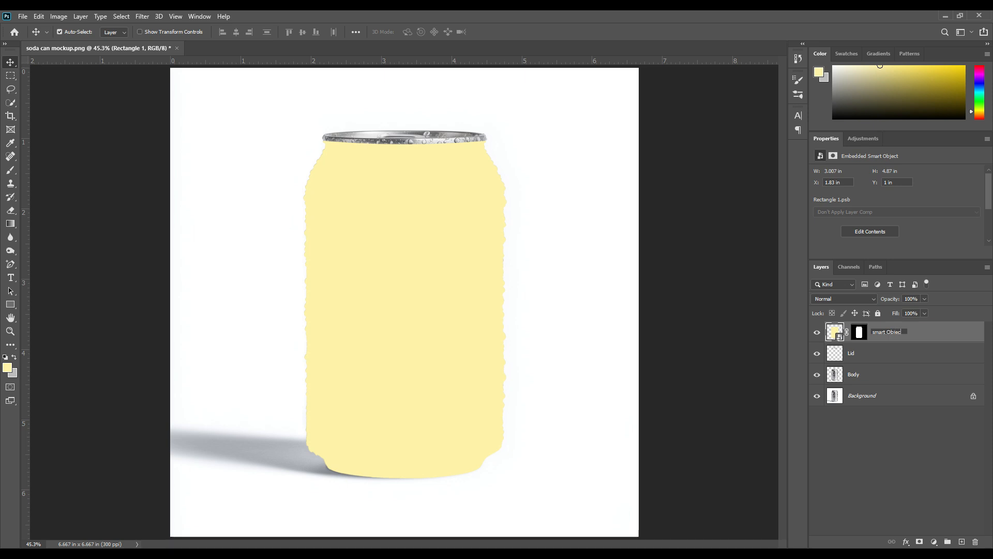
type("t")
key("Return")
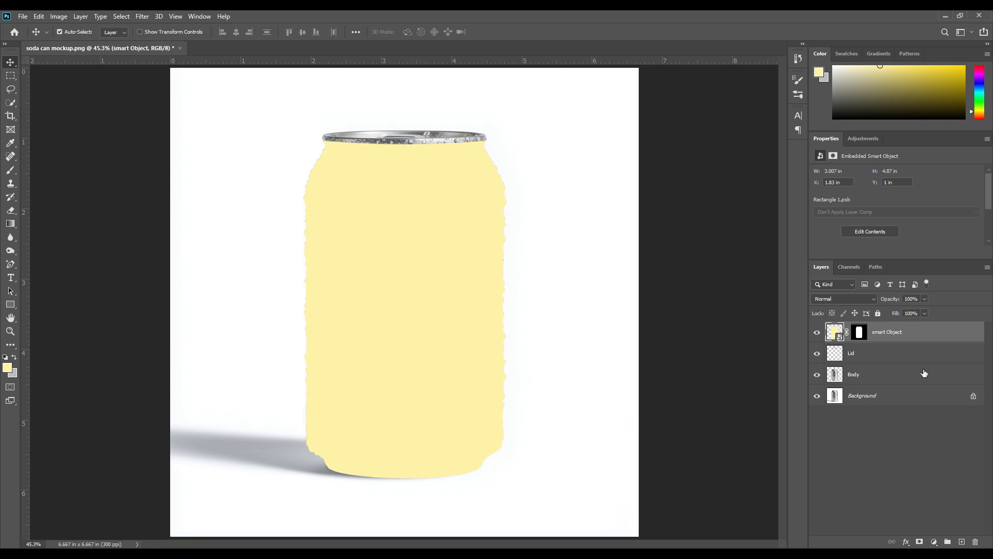
Step: Move the Lid layer above the smart Object layer
left_click(868, 356)
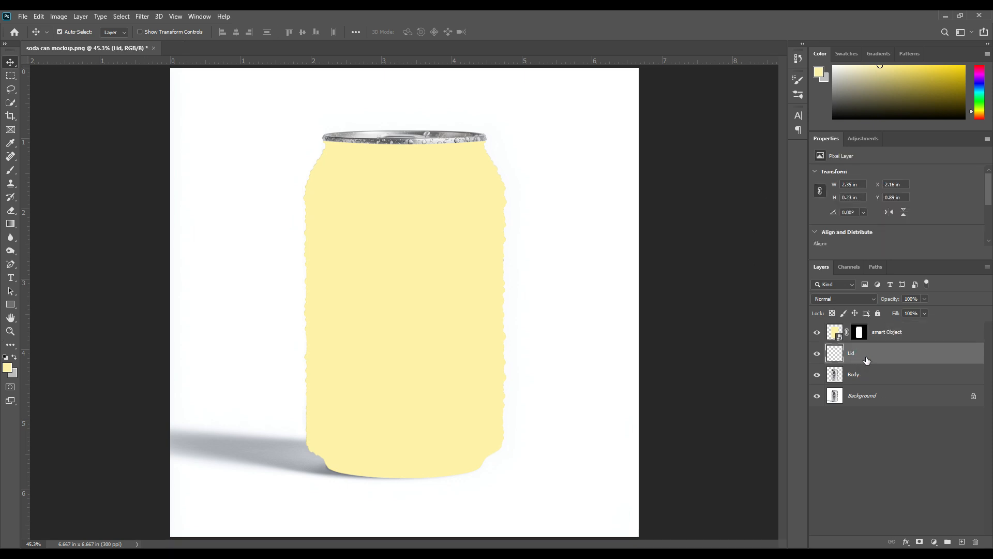
left_click_drag(869, 355, 880, 330)
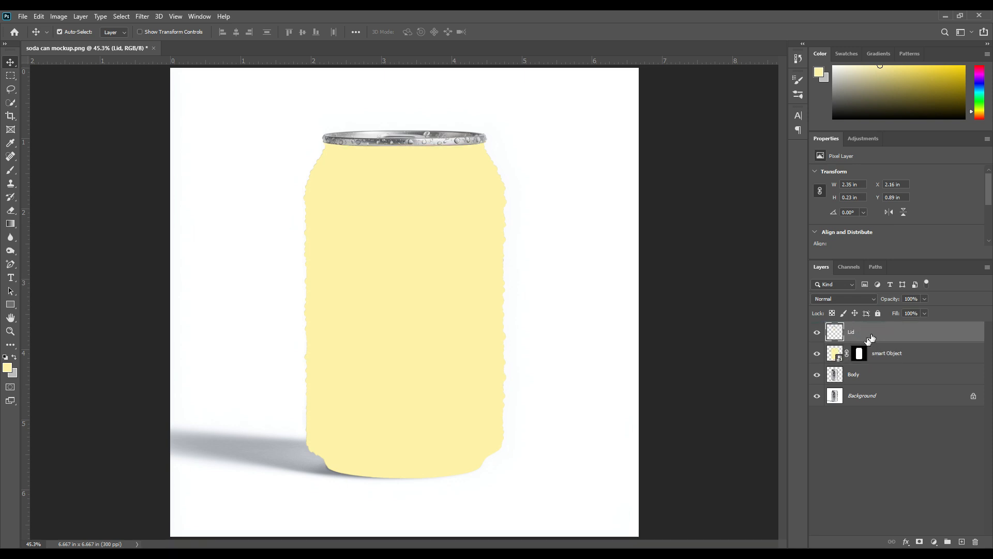
left_click(867, 462)
Step: Open the contents of the smart Object layer for editing
left_click(921, 354)
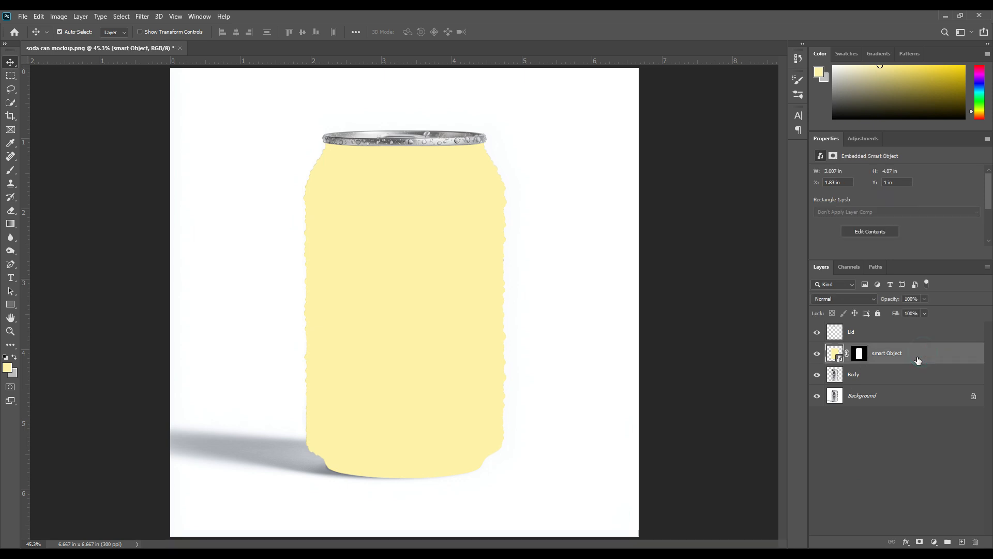
double_click(838, 358)
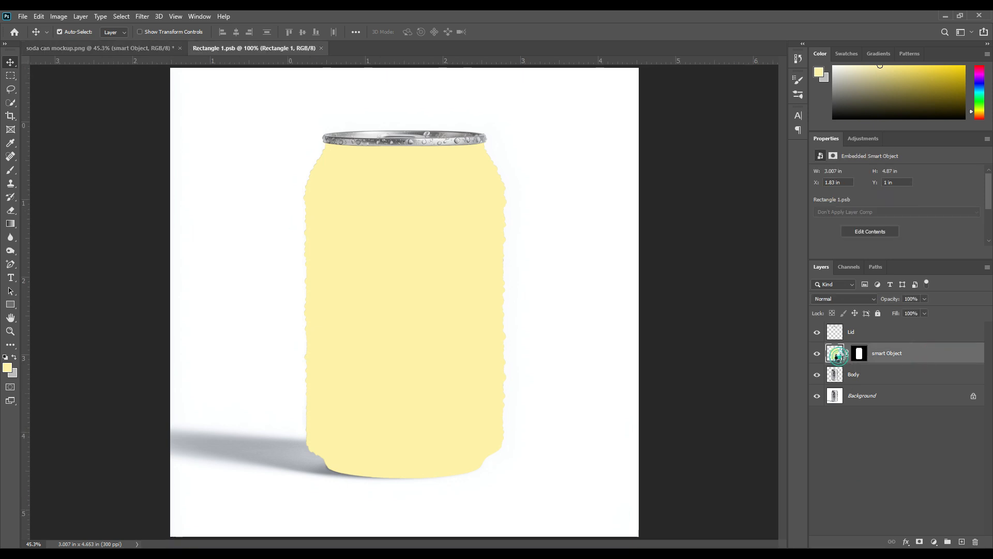
left_click(867, 364)
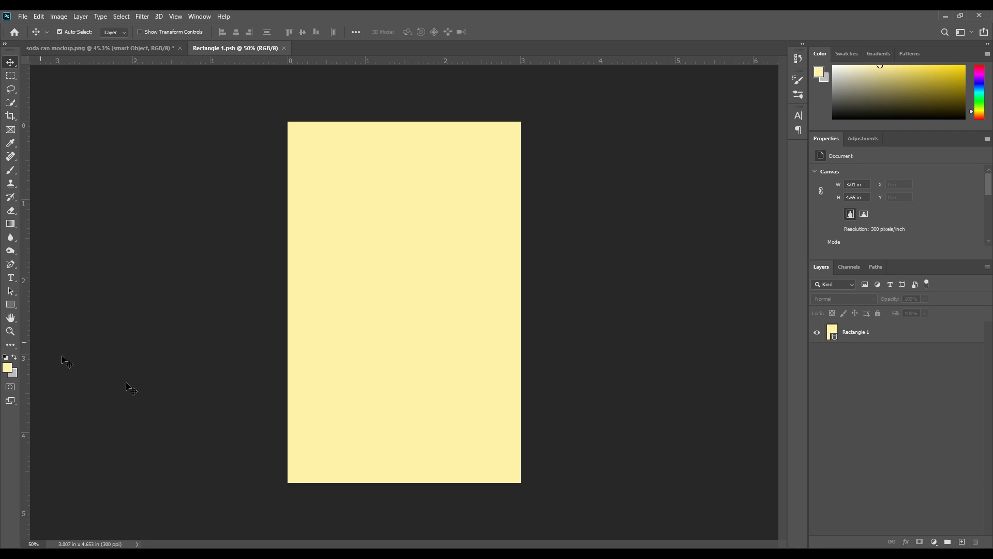
Step: Draw a rectangle of about 896 × 1102 px over the upper part of the label canvas and fill it bright magenta
left_click(10, 304)
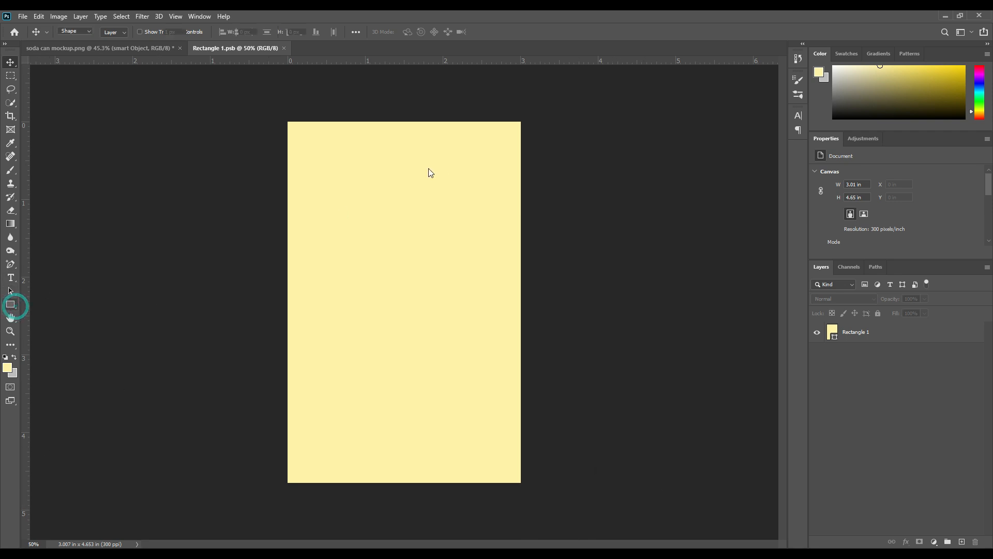
left_click_drag(288, 122, 520, 408)
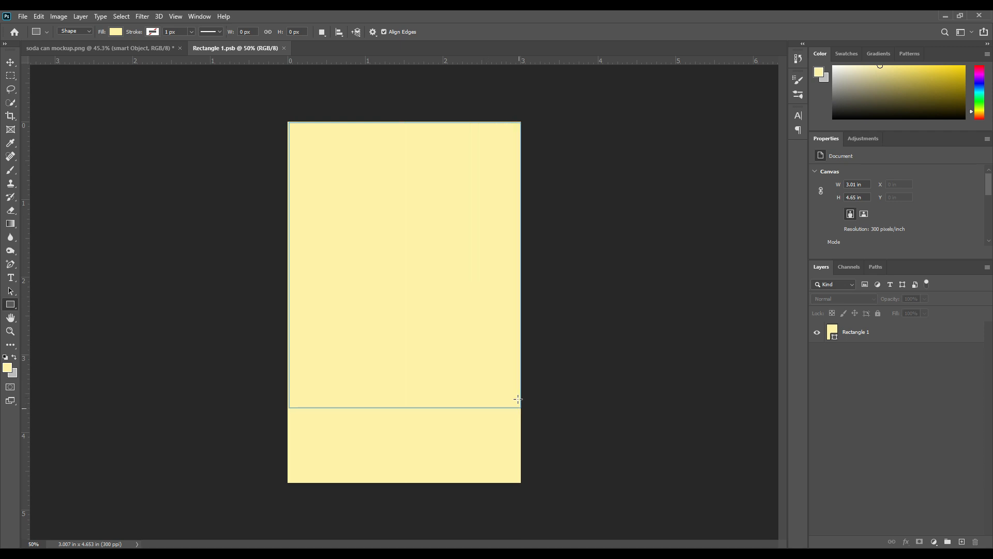
left_click(11, 63)
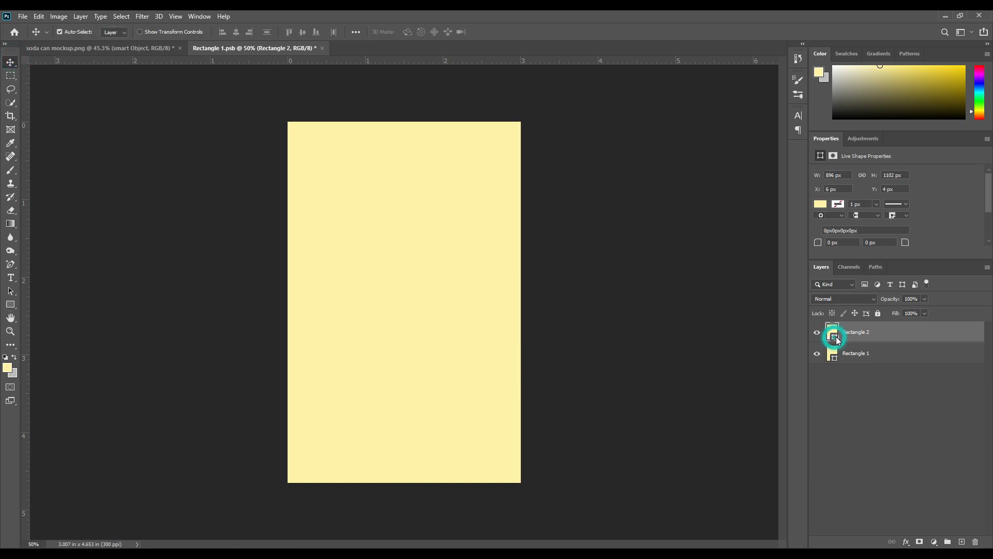
double_click(835, 336)
type("ff00cc")
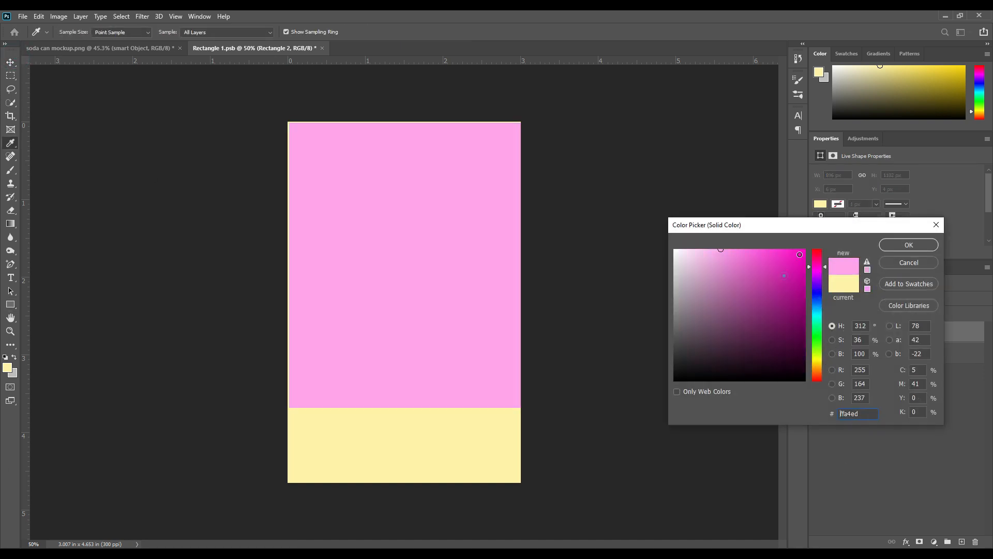
left_click(893, 247)
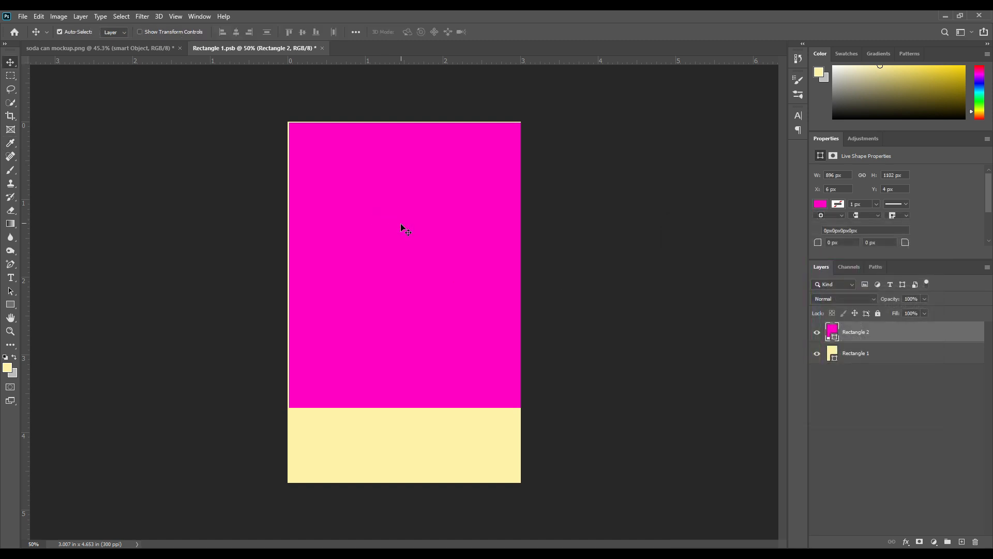
Step: Resize the magenta rectangle to 902 × 1100 px, flush with the canvas's left, top and right edges
key("ctrl+t")
left_click_drag(292, 263, 287, 264)
left_click_drag(404, 123, 405, 122)
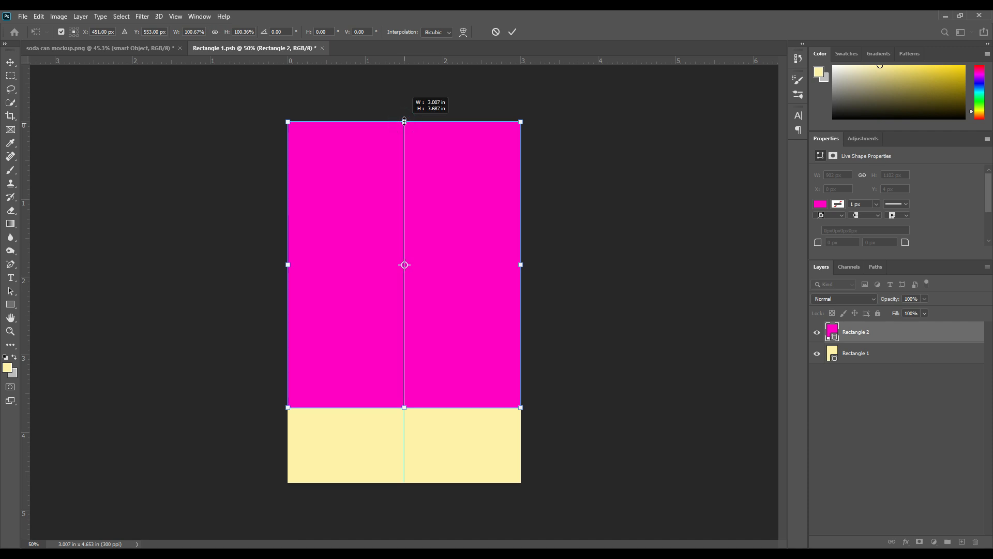
left_click(513, 32)
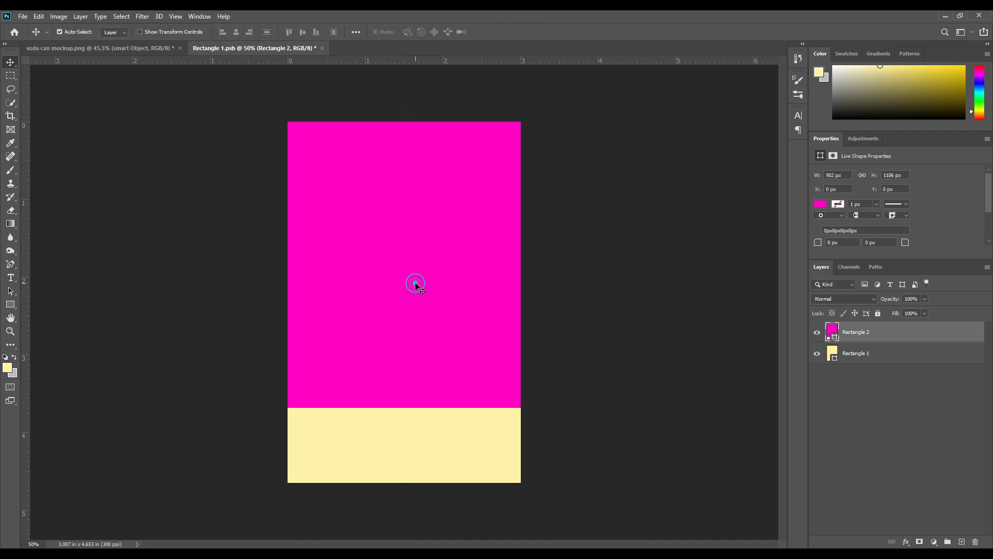
key("ctrl+t")
mouse_move(404, 408)
left_mouse_down()
mouse_move(407, 426)
mouse_move(404, 409)
left_mouse_up()
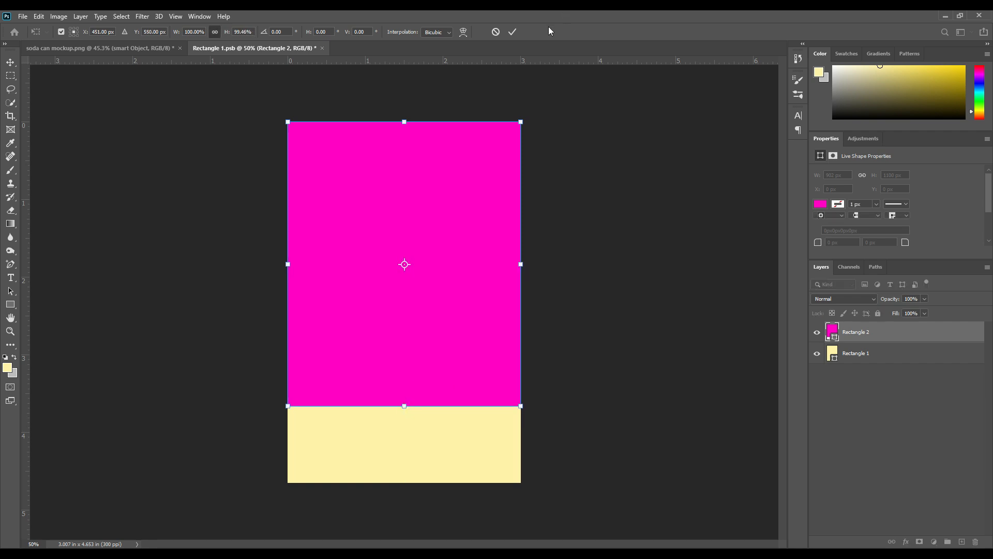
left_click(513, 33)
Step: Add a Gradient Overlay effect to the magenta rectangle and set its gradient style to Linear
left_click(880, 337)
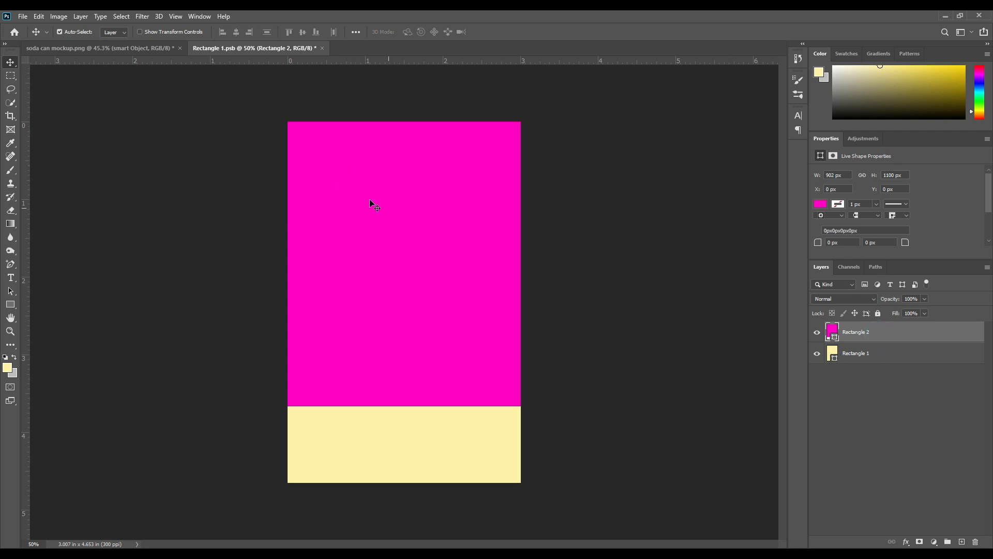
left_click(906, 542)
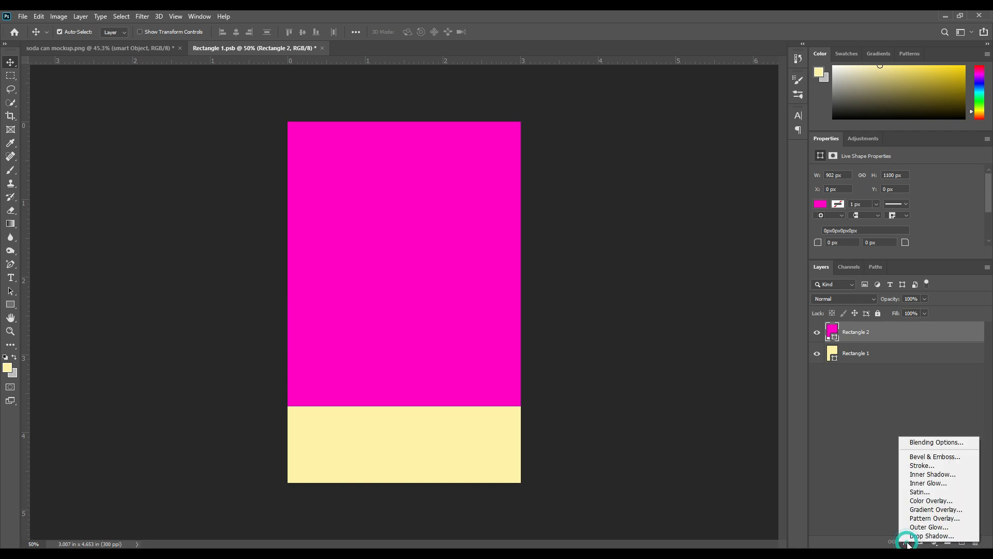
left_click(936, 510)
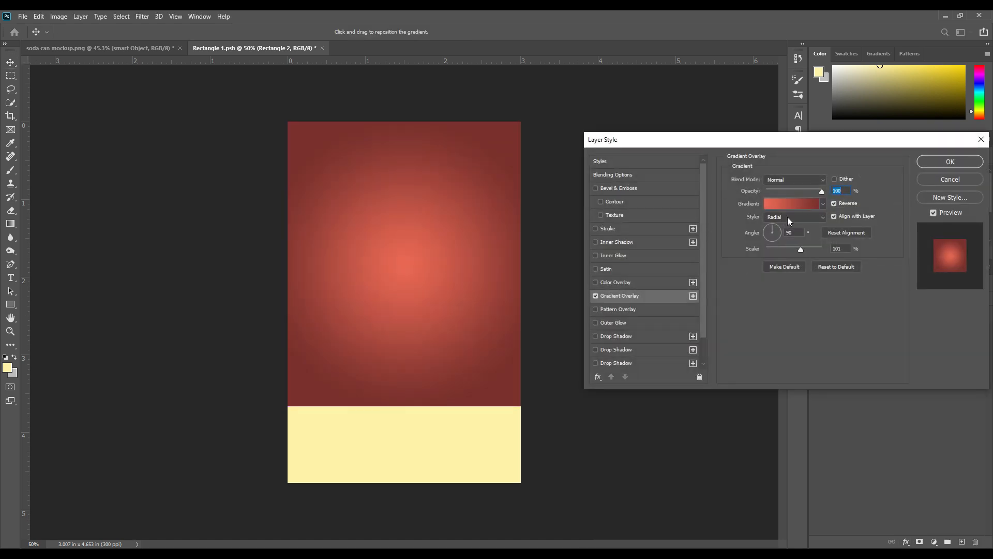
left_click(788, 219)
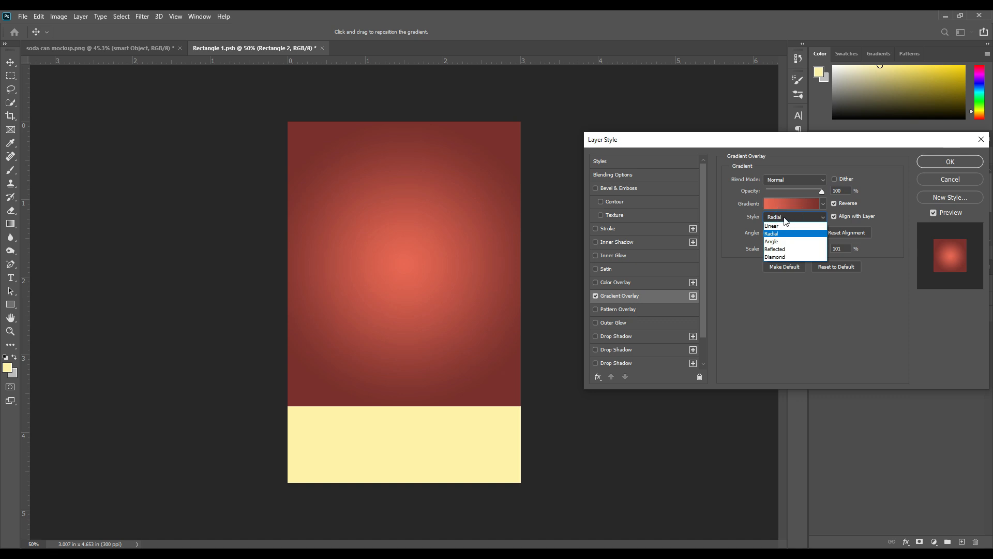
left_click(773, 225)
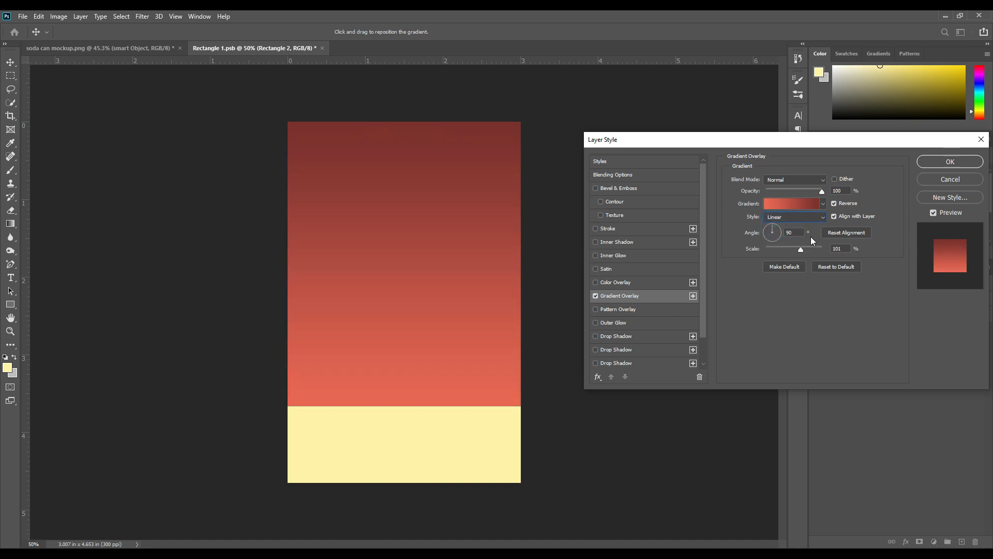
Step: Set the overlay gradient's color stop at location 100% to light peach, ffdaa4
left_click(781, 203)
left_click(928, 386)
left_click(765, 430)
left_click(436, 426)
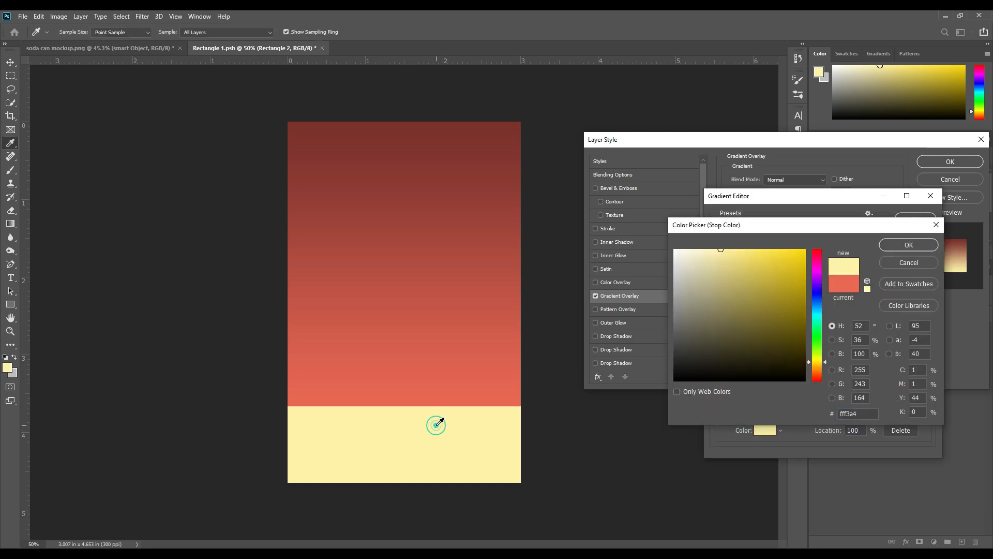
left_click(909, 245)
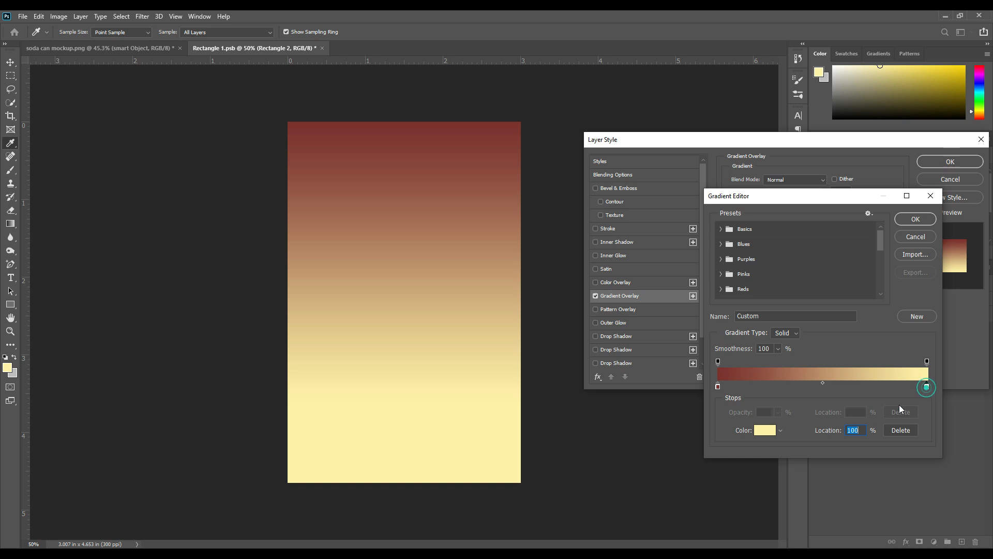
left_click(765, 429)
left_click_drag(825, 364, 826, 372)
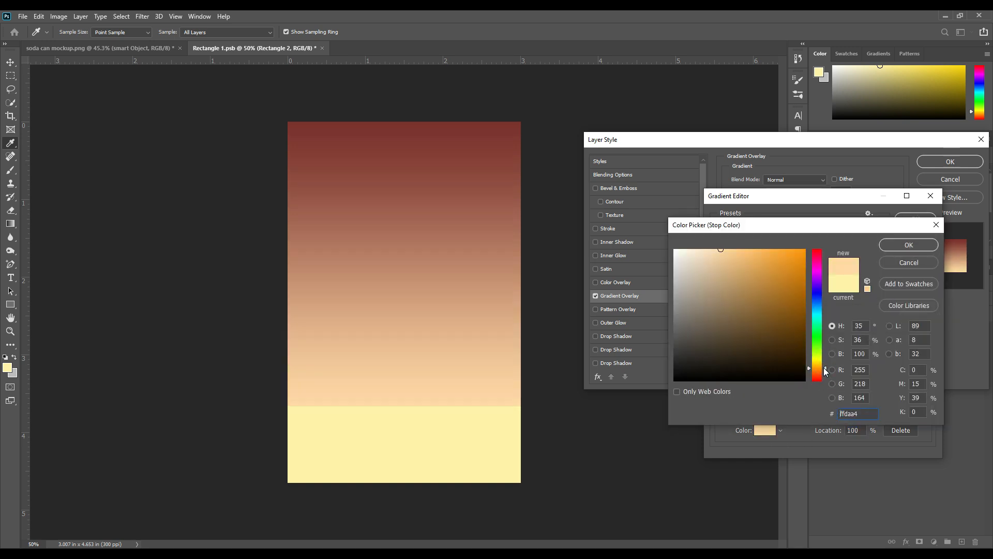
left_click(924, 245)
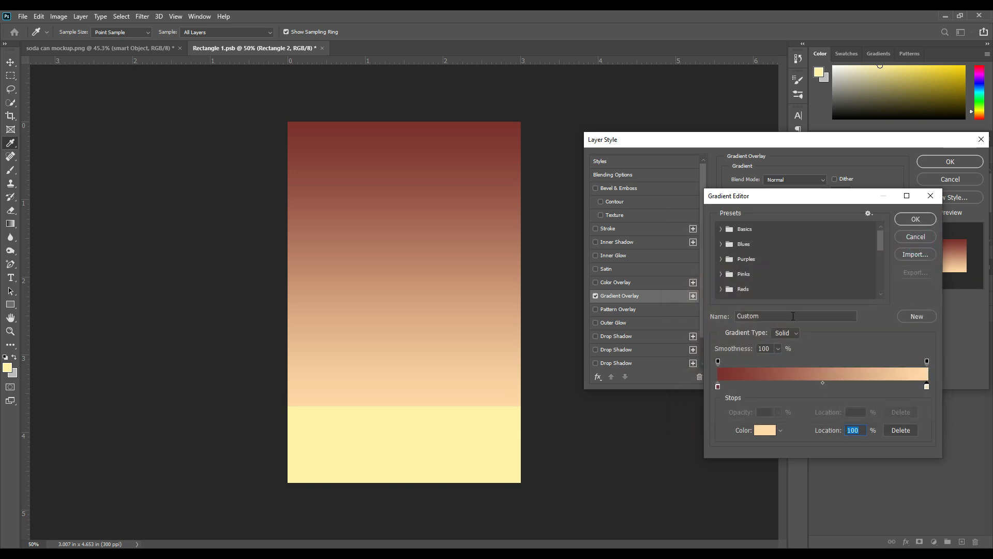
Step: Set the gradient's color stop at location 0% to purple, 6201ac, and apply the overlay to the upper rectangle
left_click(719, 386)
left_click(766, 430)
left_click(801, 294)
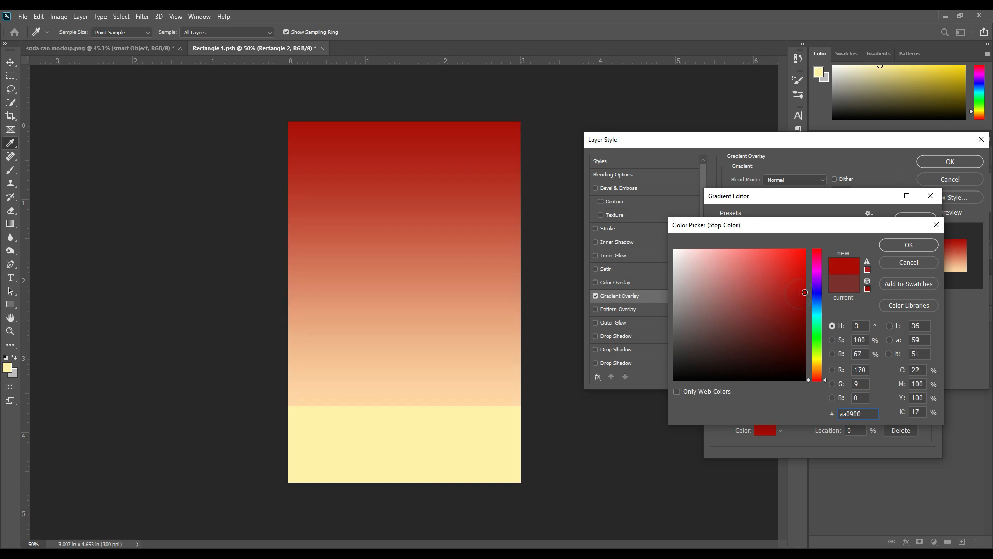
left_click_drag(816, 284, 821, 280)
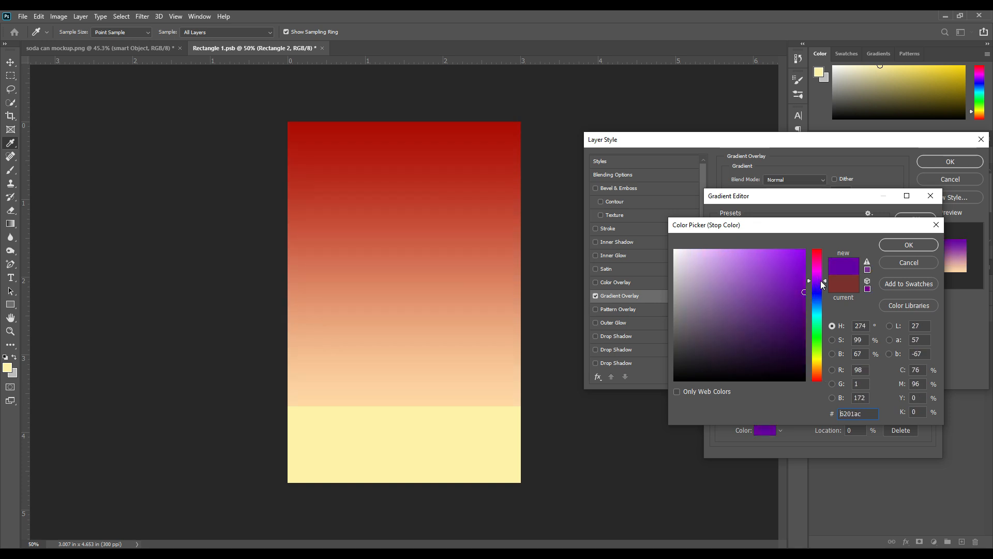
left_click(890, 245)
left_click(911, 218)
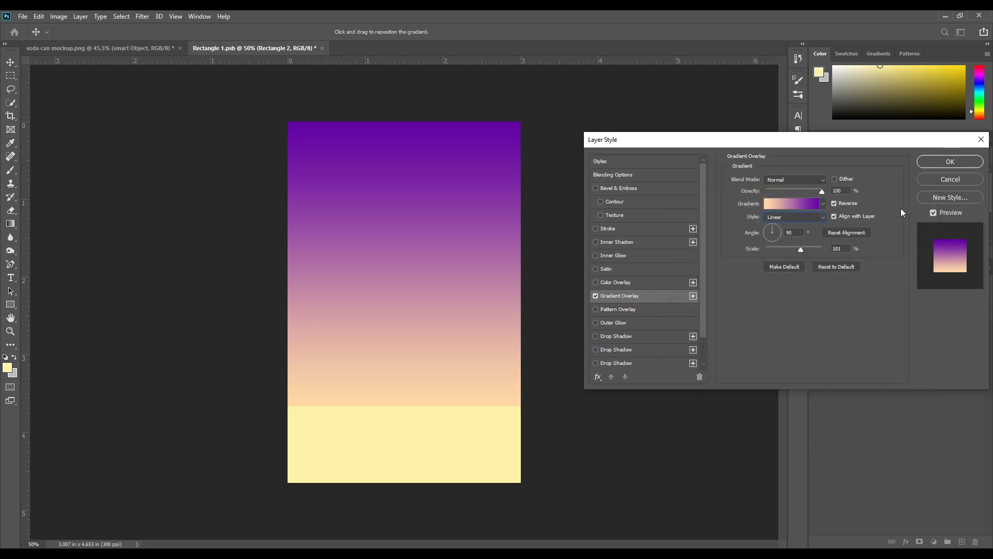
left_click(947, 161)
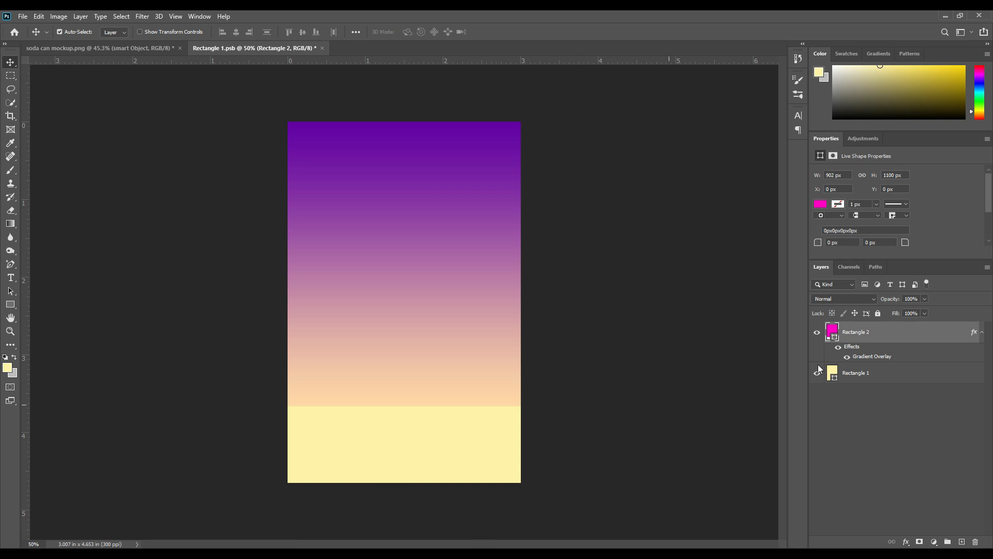
Step: Recolor the cream Rectangle 1 background to dark purple, 37164f
left_click(857, 380)
double_click(833, 378)
left_click(486, 138)
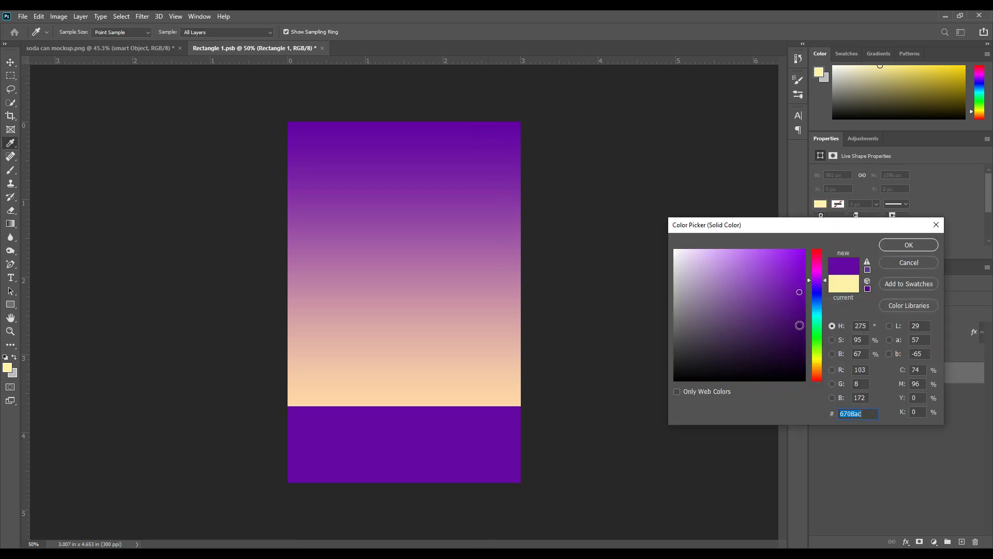
mouse_move(799, 325)
left_mouse_down()
mouse_move(763, 326)
mouse_move(766, 349)
mouse_move(769, 339)
left_mouse_up()
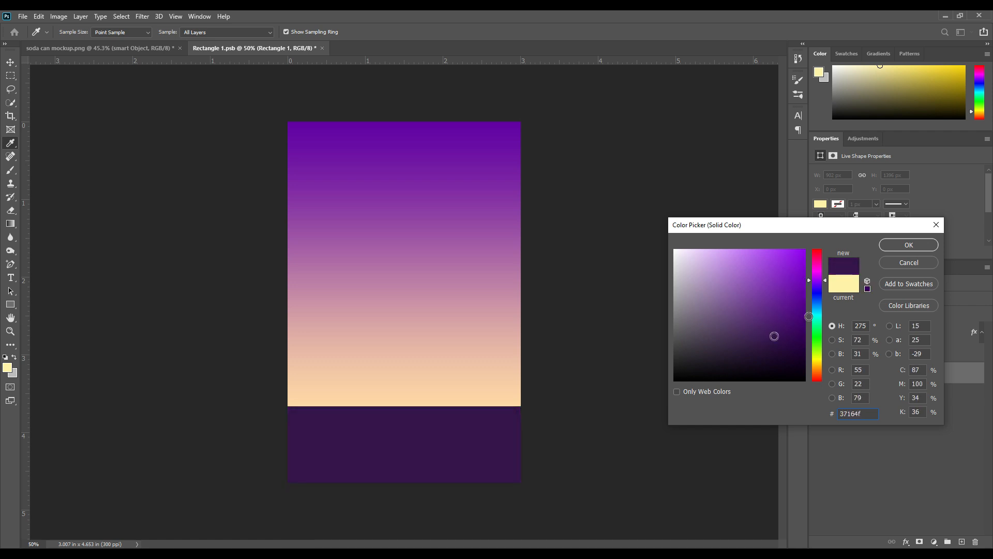
left_click(891, 244)
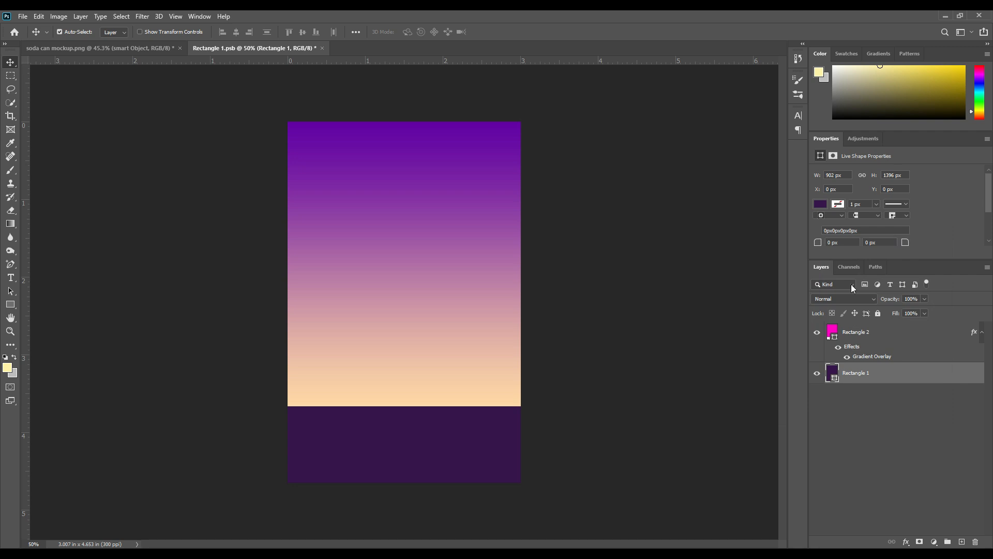
left_click(911, 423)
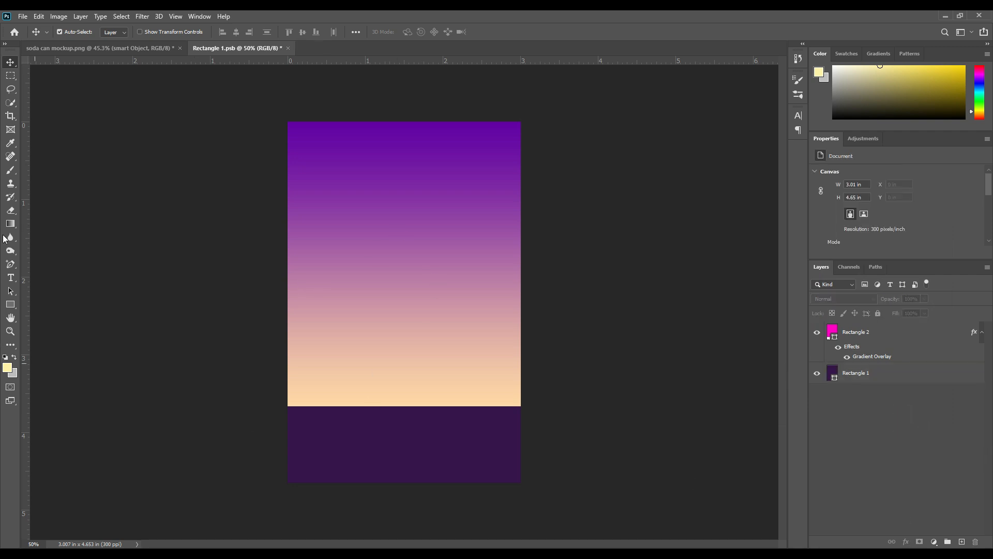
Step: Add the white (ffffff) text MOCK UP on two lines in the upper part of the label
left_click(11, 278)
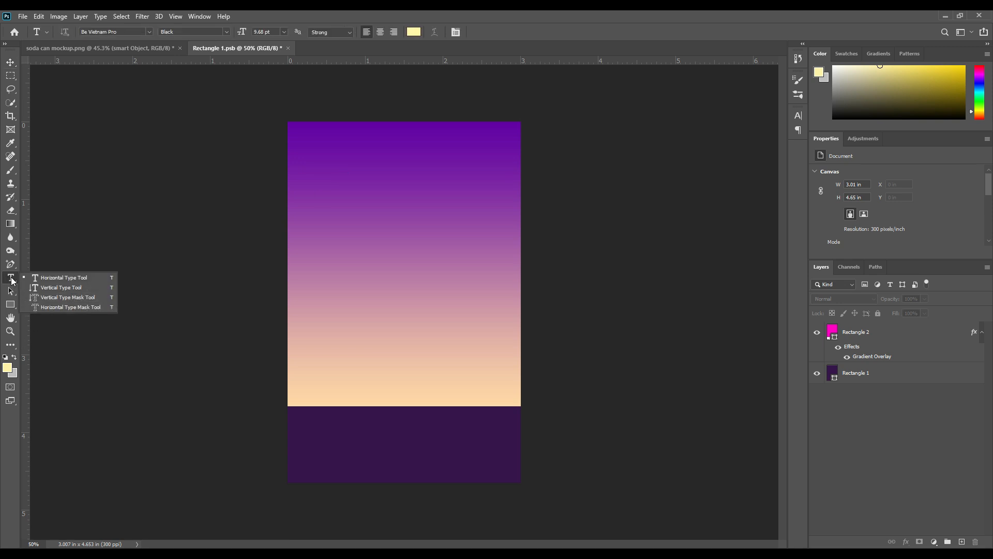
left_click(351, 185)
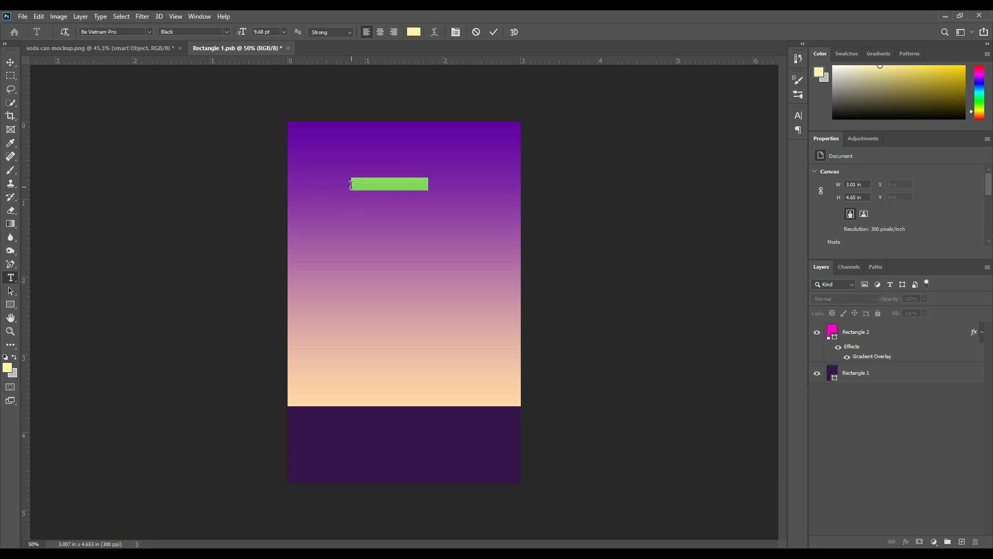
left_click(414, 31)
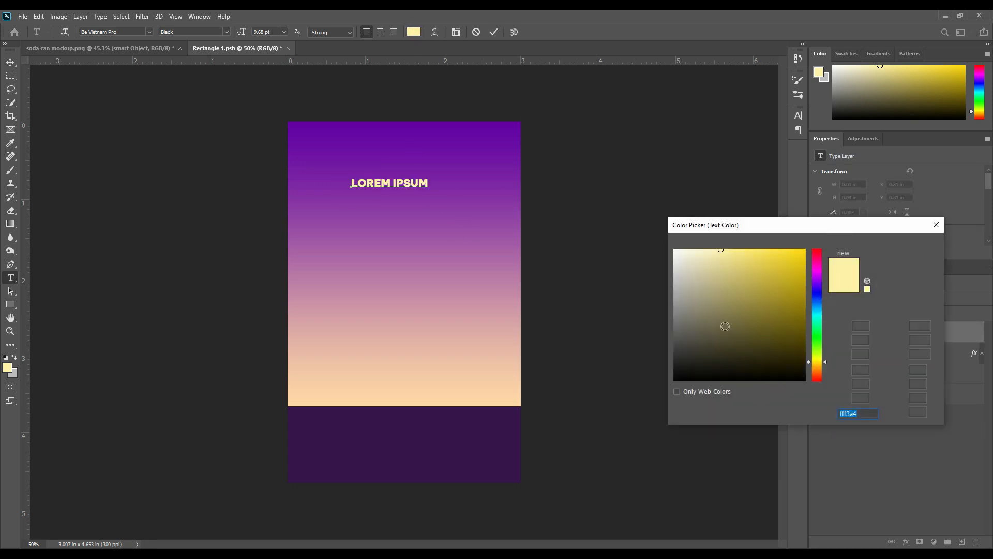
type("ffffff")
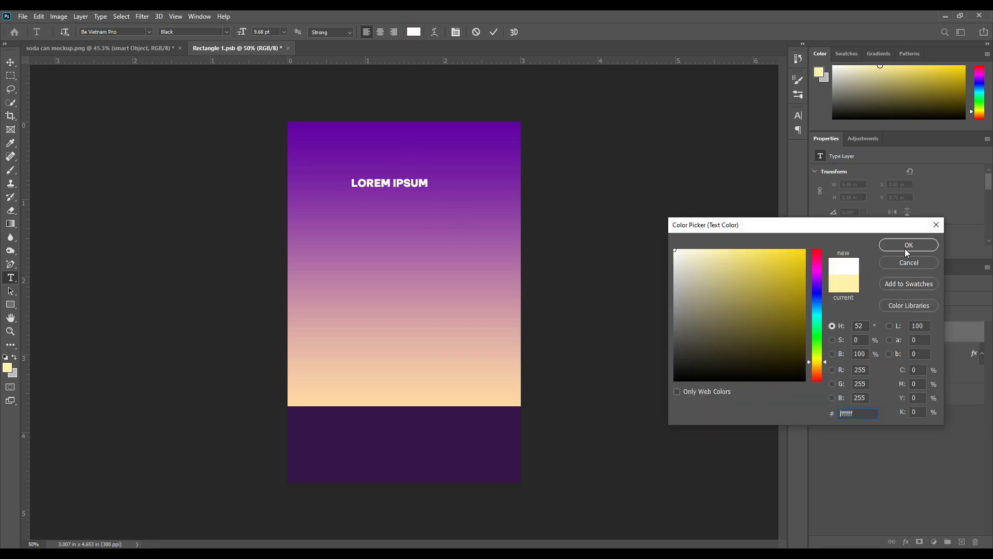
left_click(901, 247)
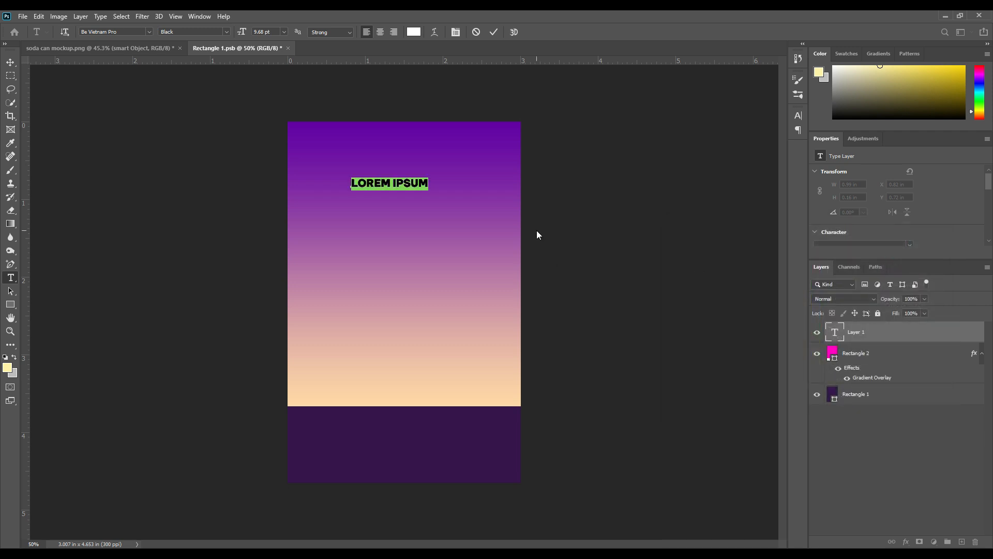
type("MOCK")
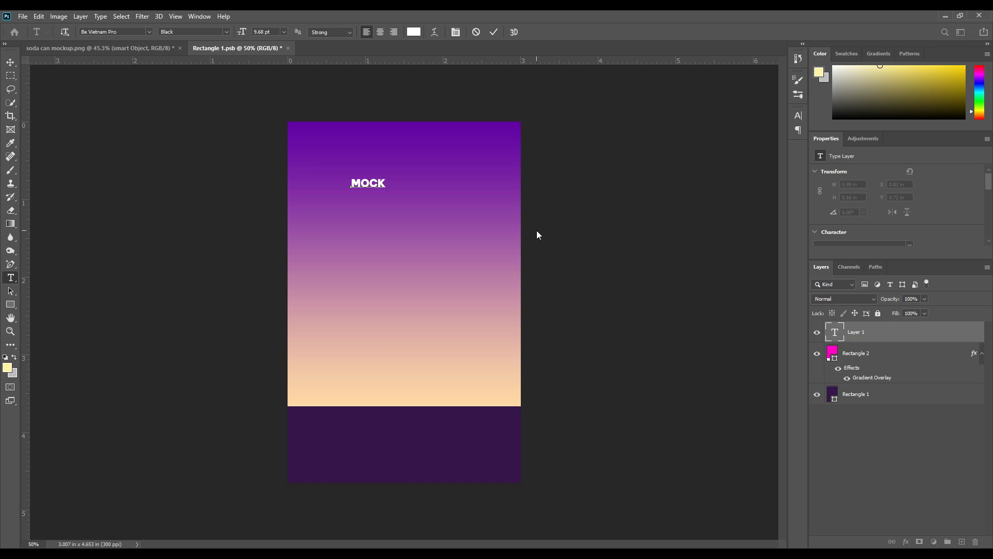
key("Return")
type("UP")
left_click(494, 34)
Step: Scale the MOCK UP text to about 349% and place it toward the label's upper left
key("ctrl+t")
left_click_drag(384, 202, 469, 263)
left_click_drag(428, 202, 390, 192)
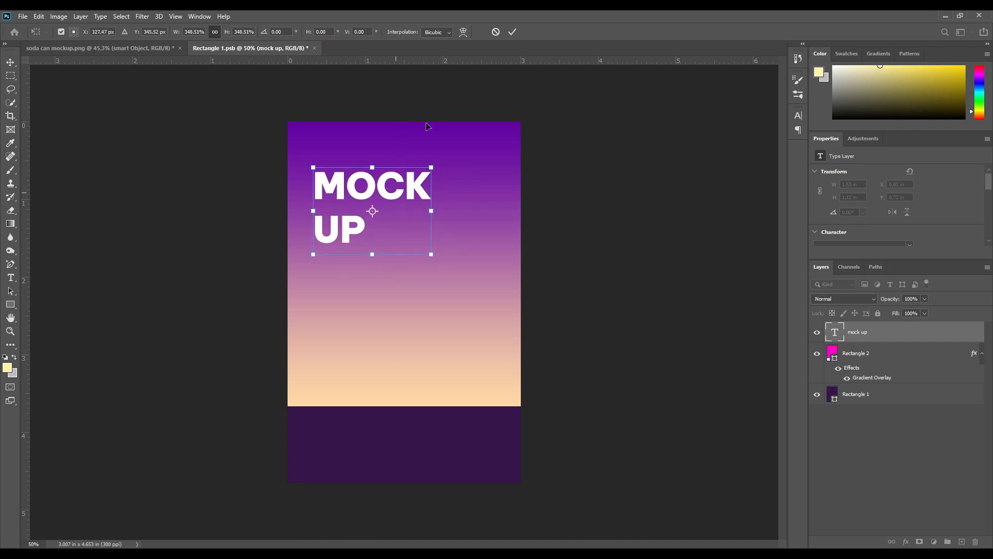
left_click(516, 32)
Step: Add the text "Soda can" below the MOCK UP title in CentSchbkCyrill BT Roman with All Caps turned off
key("t")
left_click(424, 239)
left_click(494, 32)
left_click(413, 296)
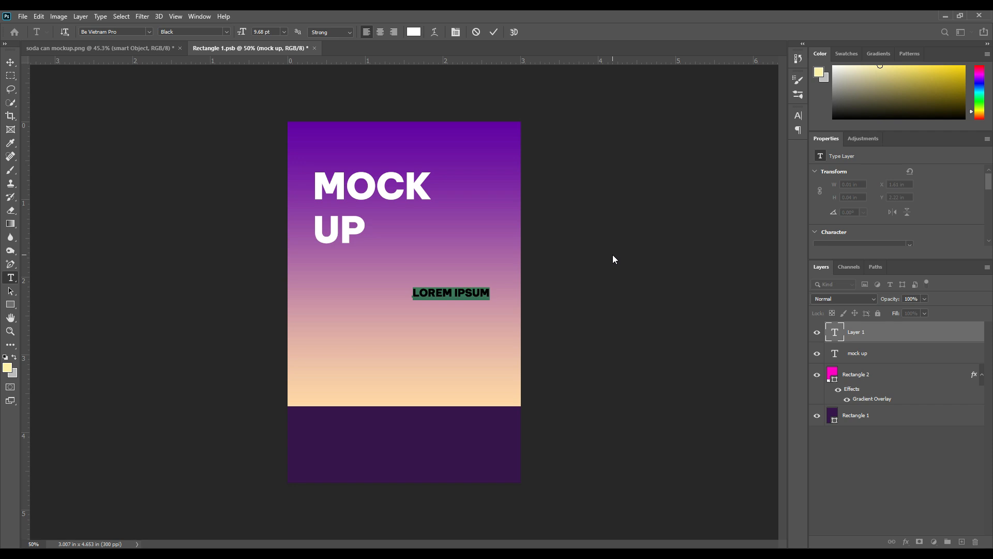
left_click(798, 117)
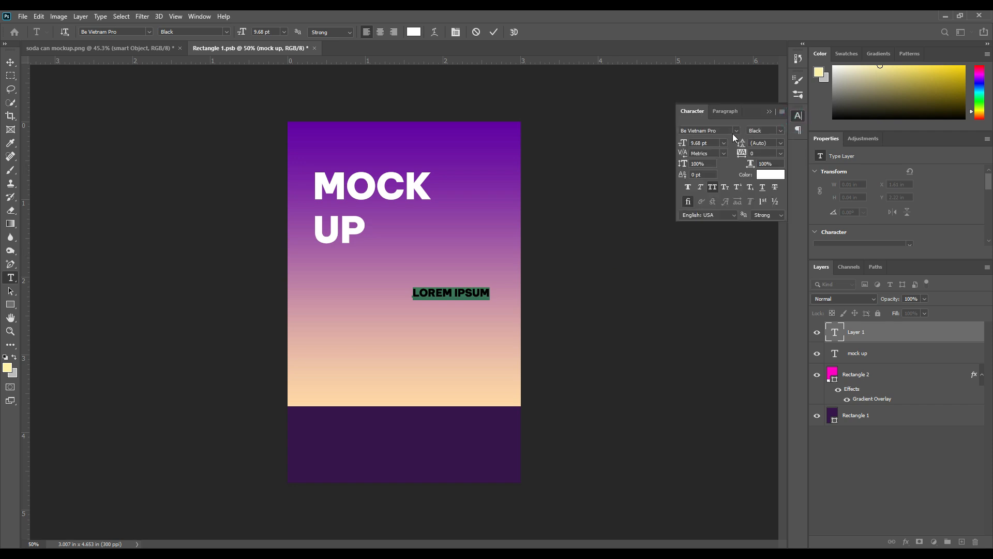
left_click(713, 186)
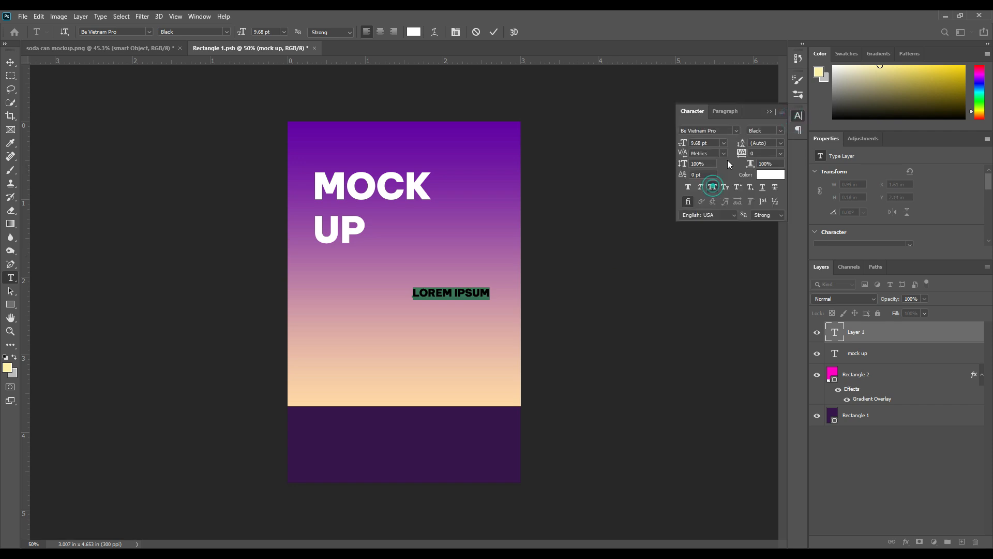
left_click(736, 131)
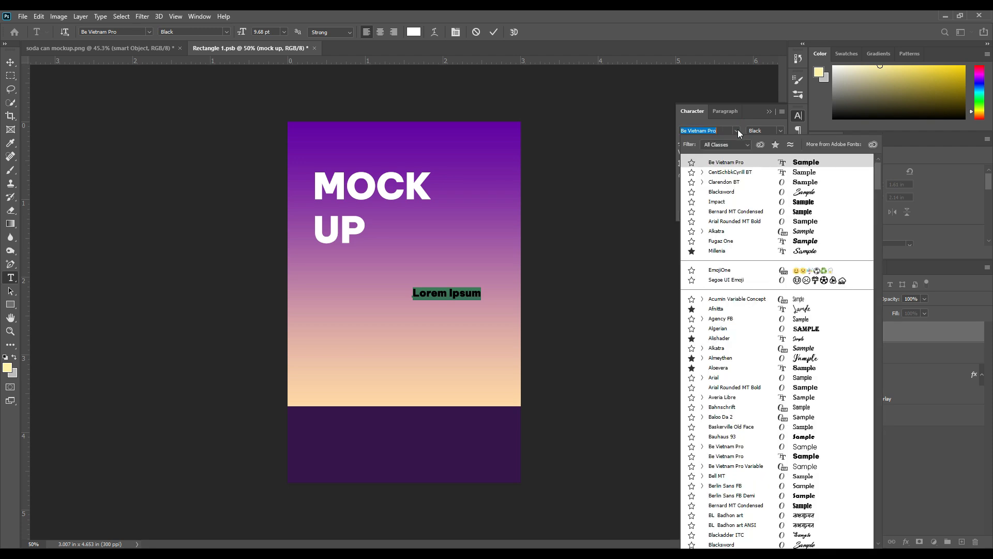
left_click(810, 173)
left_click(769, 112)
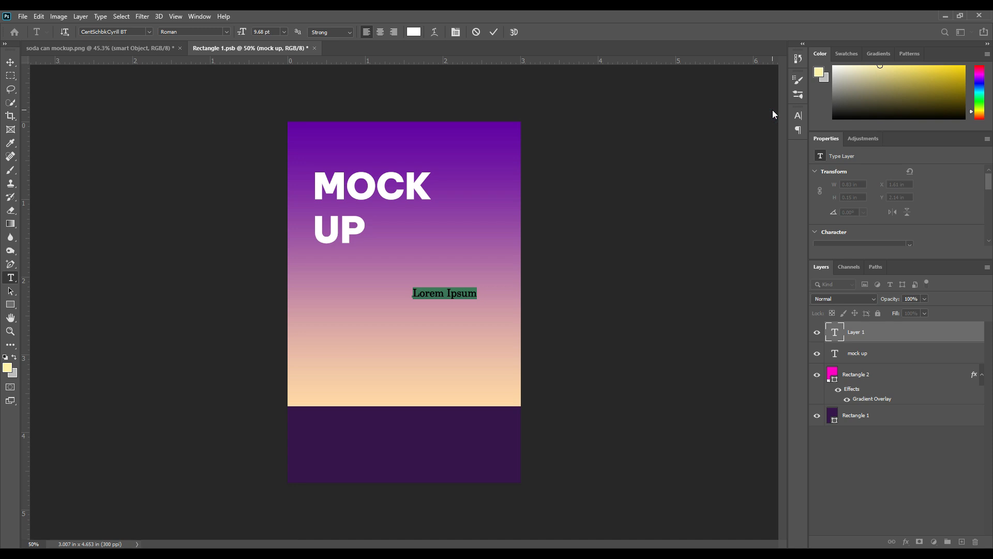
type("Soda can")
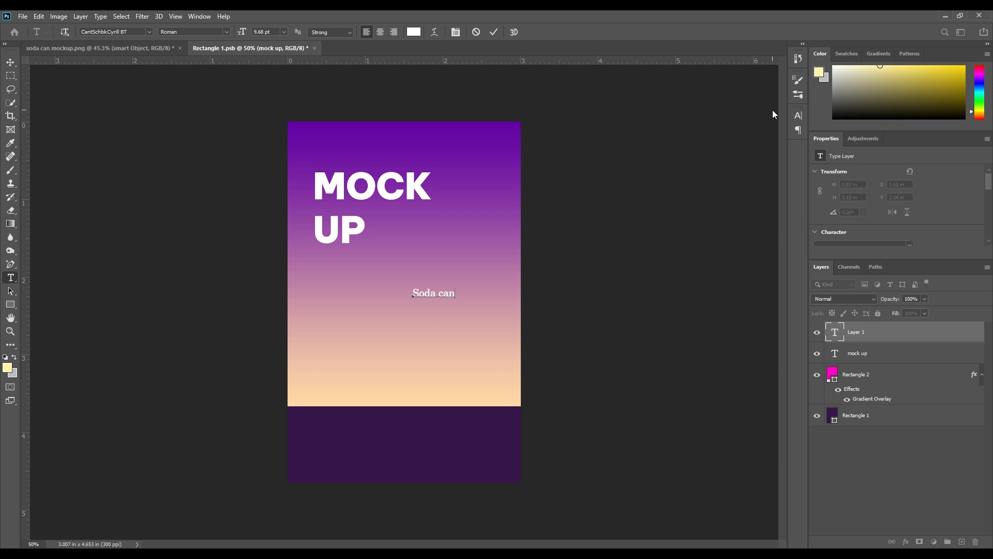
left_click(494, 32)
Step: Scale the "Soda can" text to about 186% and place it to the right of the word UP
key("ctrl+t")
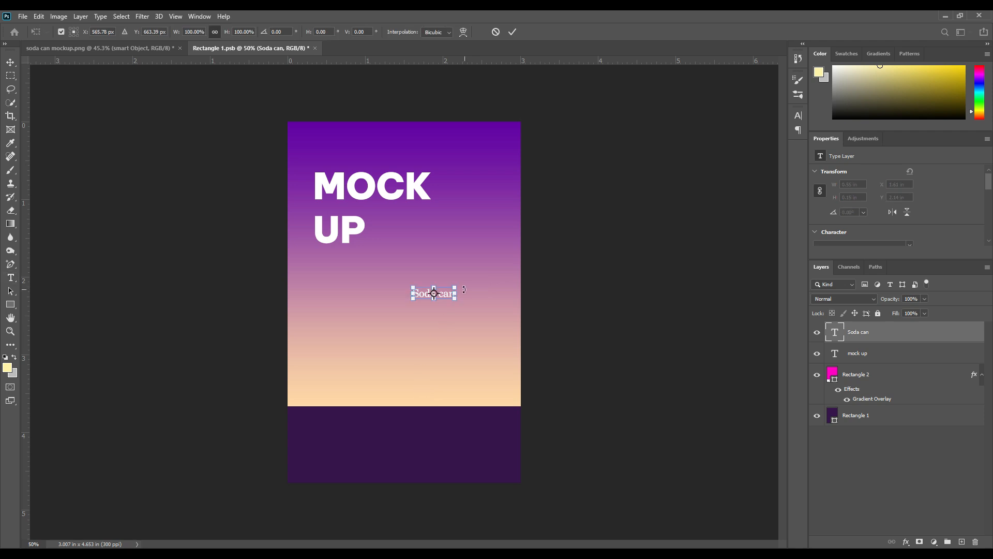
left_click_drag(457, 301, 479, 321)
left_click_drag(470, 282, 495, 221)
left_click(513, 31)
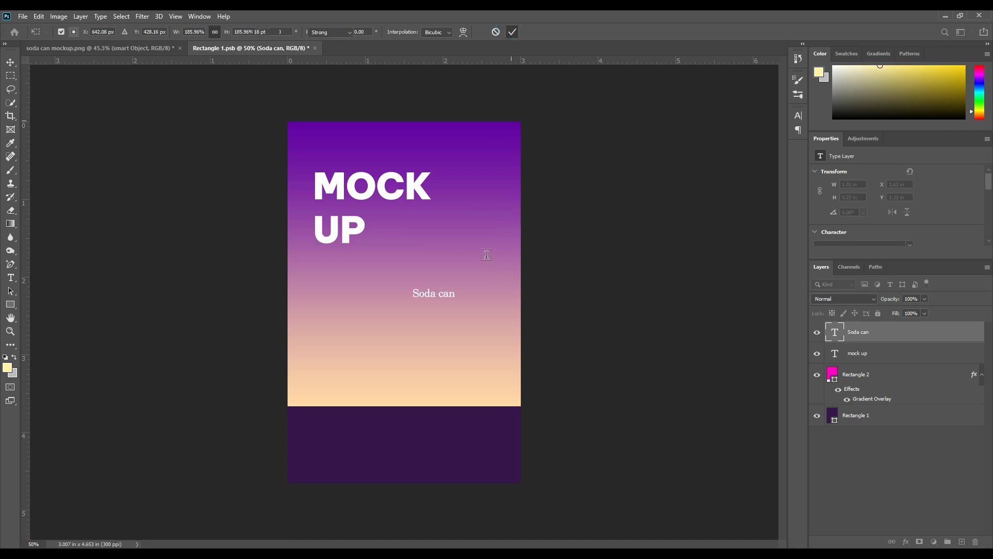
Step: Add a placeholder lorem ipsum paragraph in a text box of about 1.46 × 0.63 in below the "Soda can" text
left_click_drag(397, 282, 500, 327)
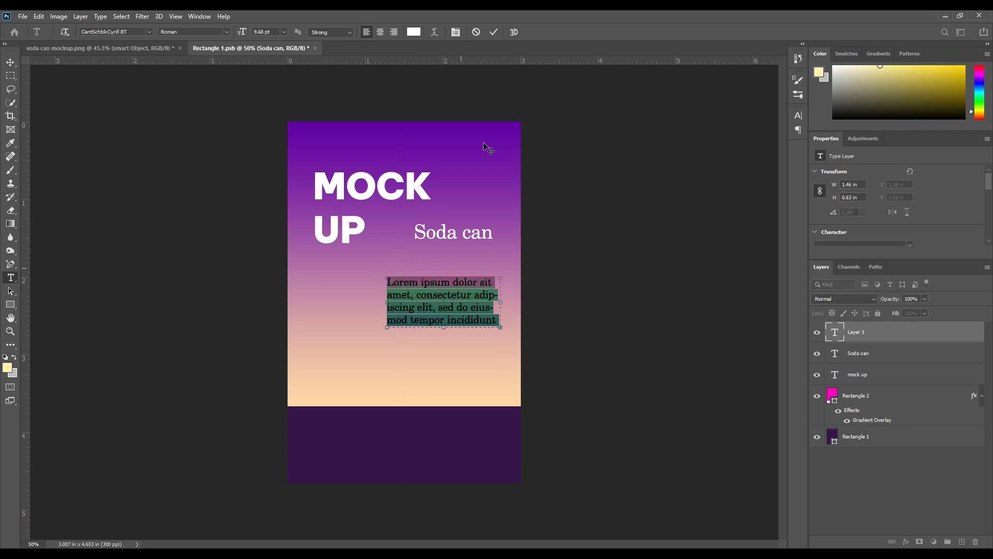
left_click(798, 114)
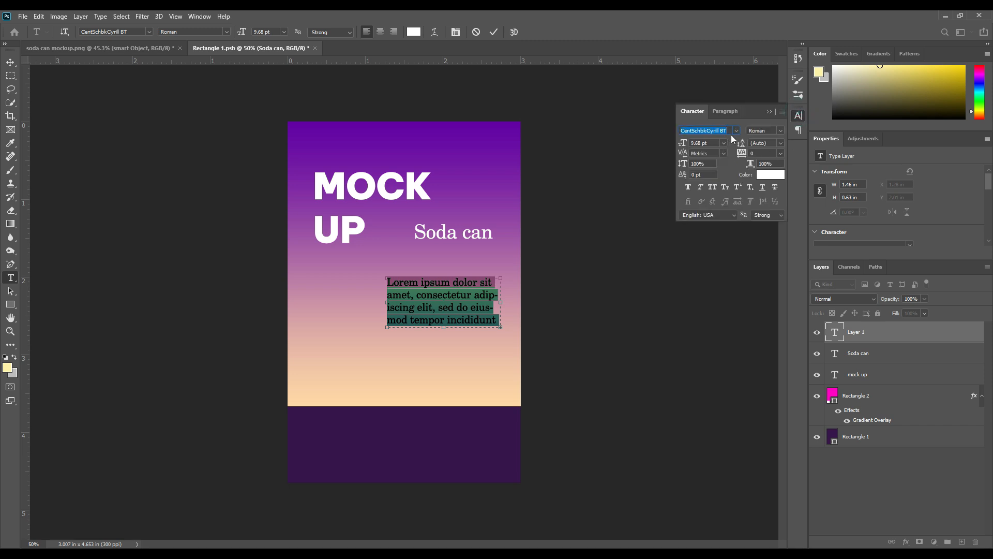
left_click(495, 32)
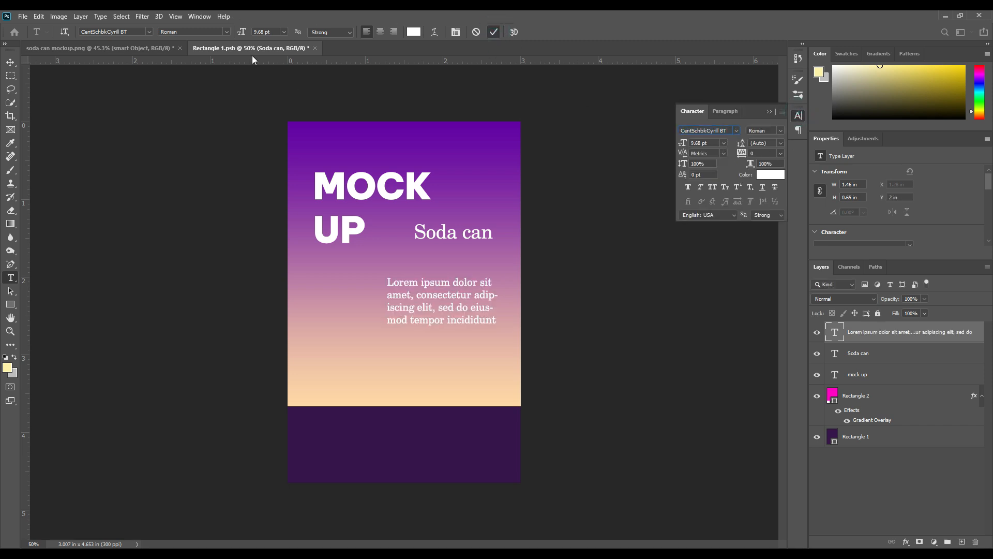
Step: Set the lorem ipsum paragraph's font size to 8.68 pt and move it and the "Soda can" text closer to the word UP
left_click_drag(245, 35, 244, 33)
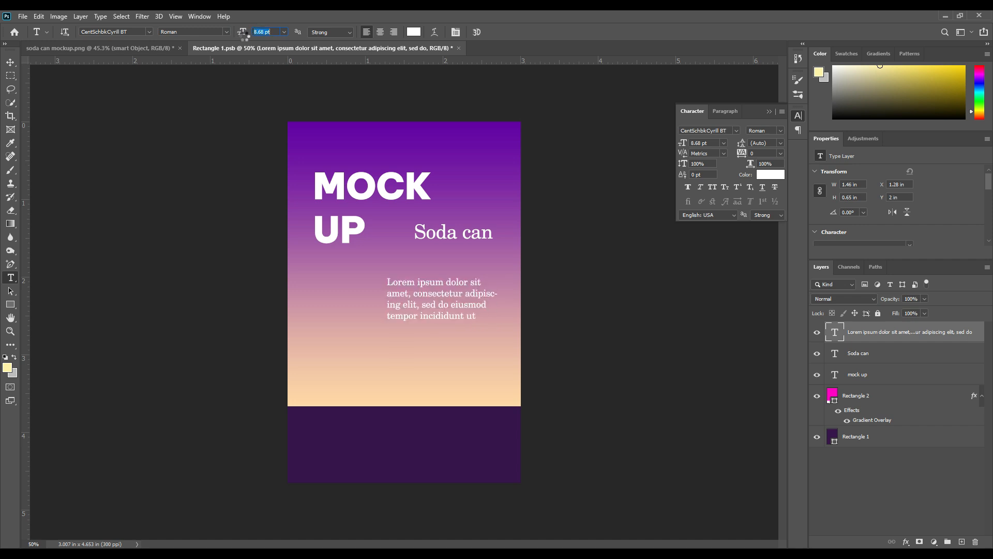
left_click(10, 62)
left_click_drag(429, 283, 421, 236)
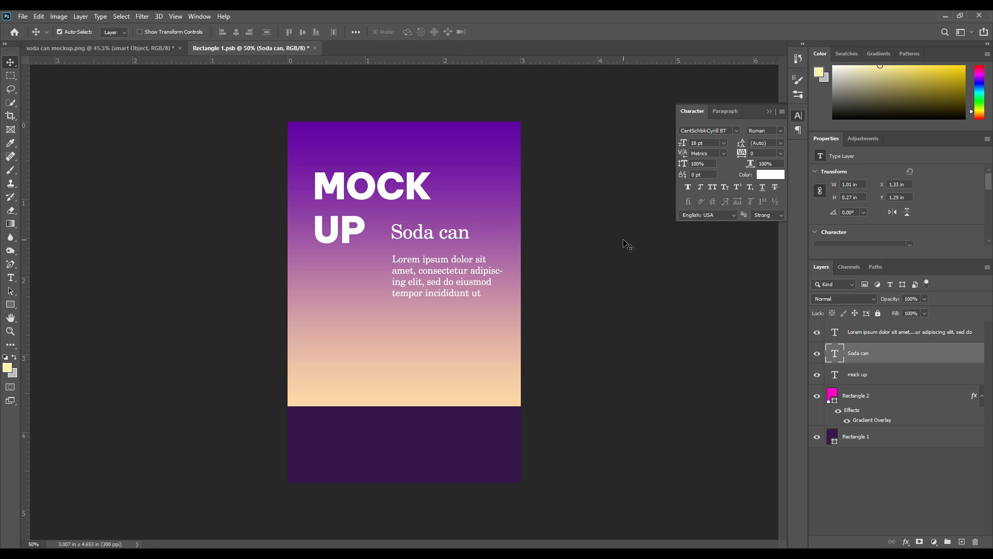
Step: Add the text "PSD TEMPLATE" below the lorem ipsum paragraph and colour it purple 7117ab sampled from the label's gradient
left_click(10, 277)
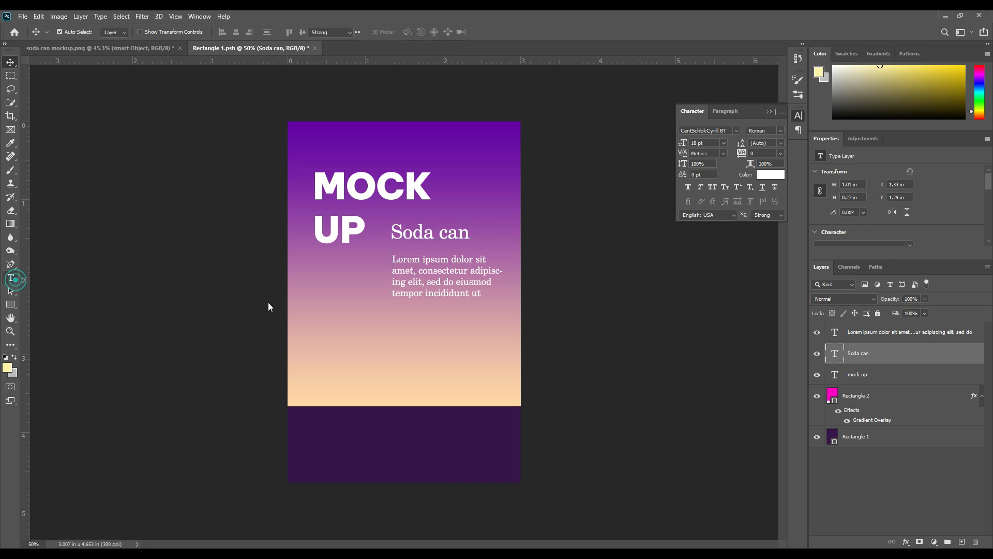
left_click(403, 337)
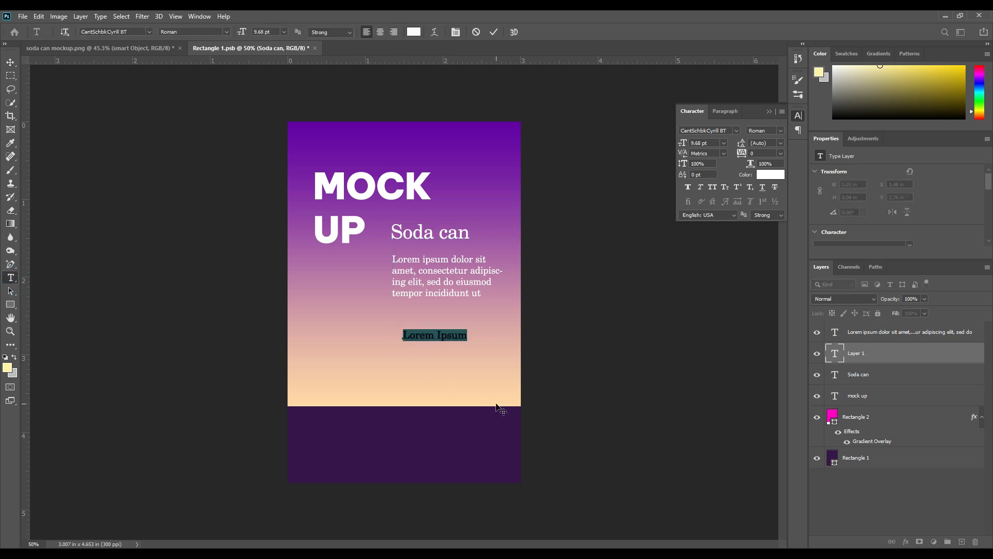
type("PSD")
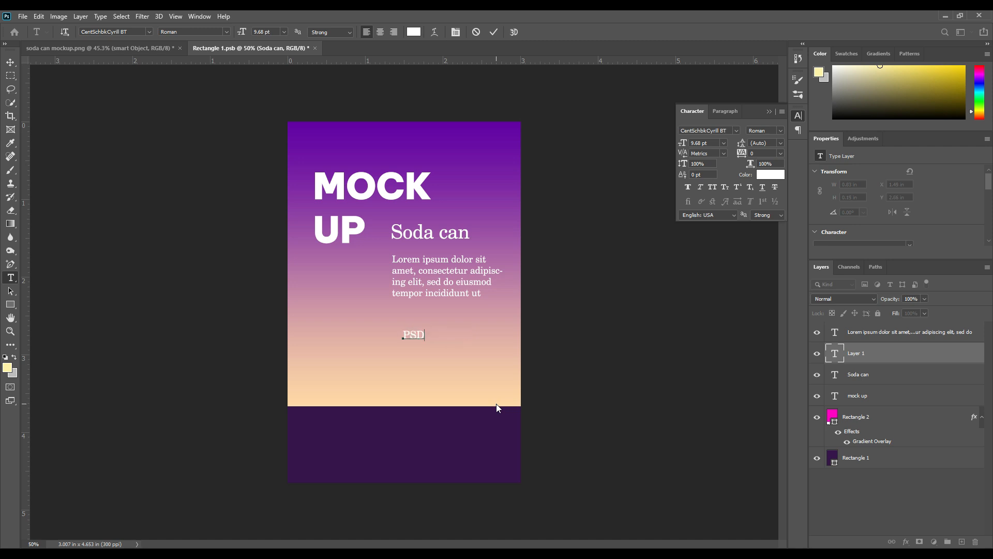
type(" TEMP")
left_click(495, 33)
left_click(771, 174)
left_click(487, 161)
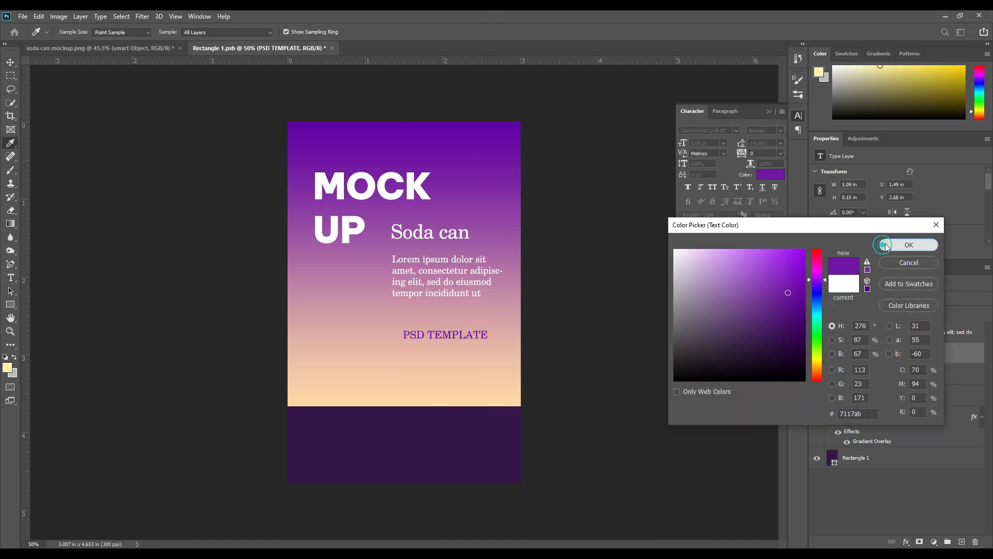
left_click(909, 244)
Step: Scale the "PSD TEMPLATE" text to about 113% and align its left edge with the paragraph above
key("ctrl+t")
left_click_drag(403, 329, 450, 336)
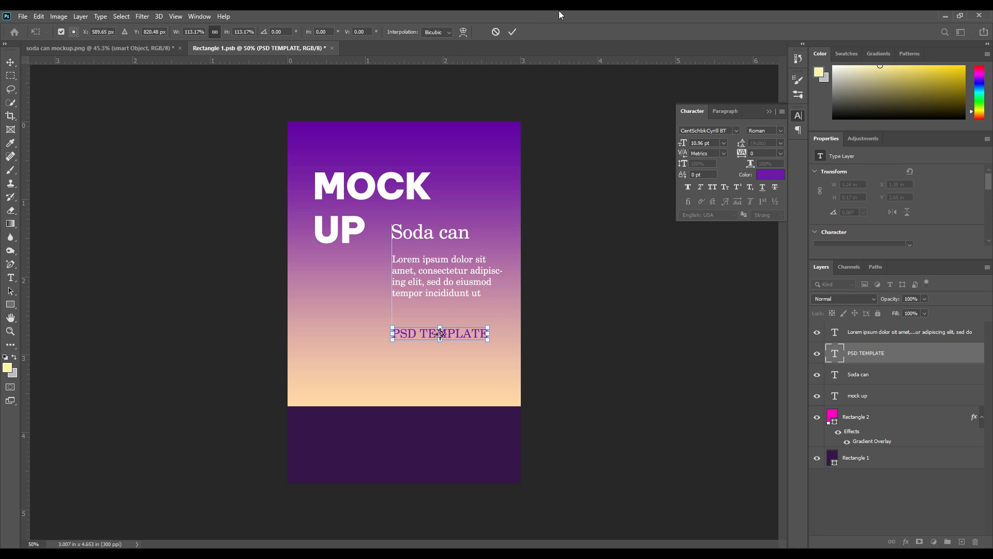
left_click(513, 31)
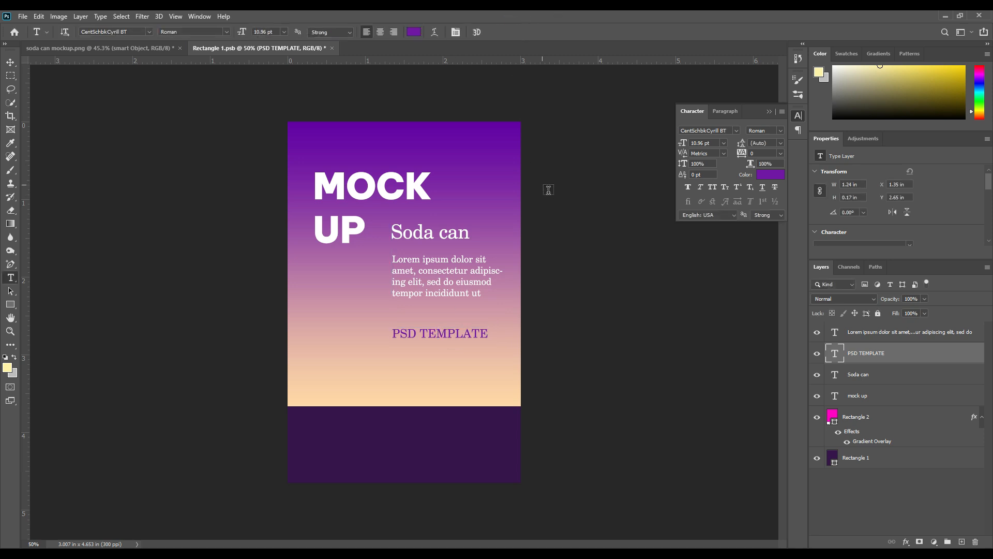
Step: Add the text "Mockupart" to the left of "PSD TEMPLATE" in the Blacksword font
left_click(333, 339)
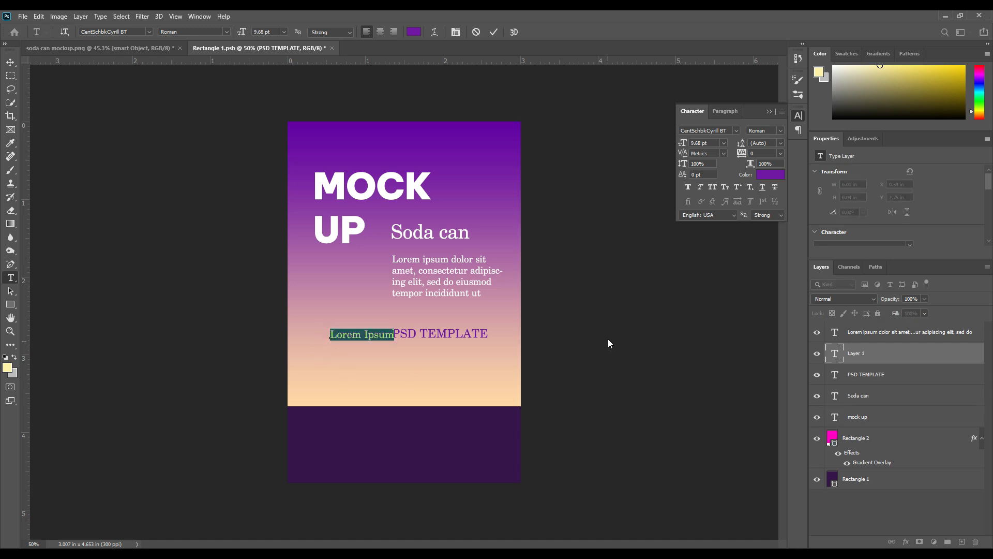
type("Mockupart")
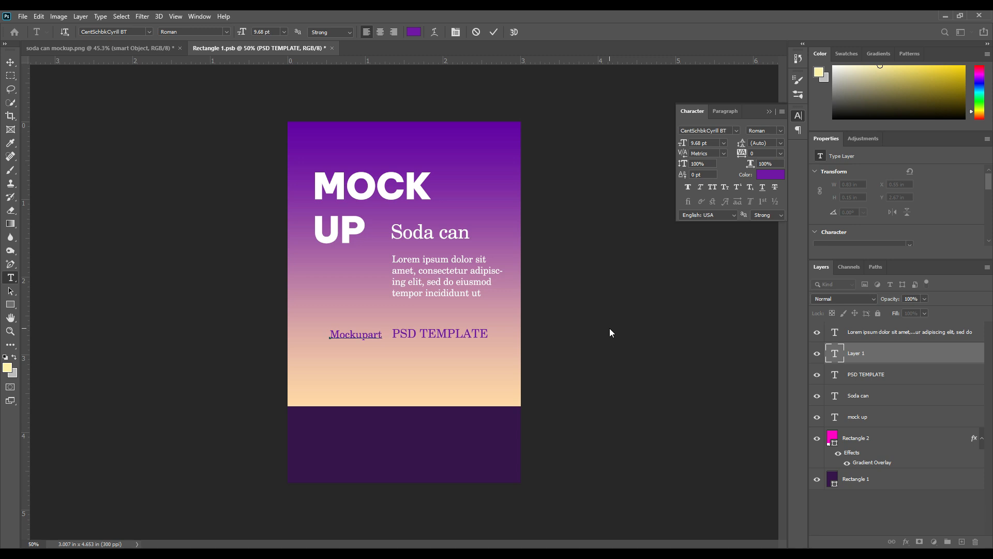
left_click(494, 33)
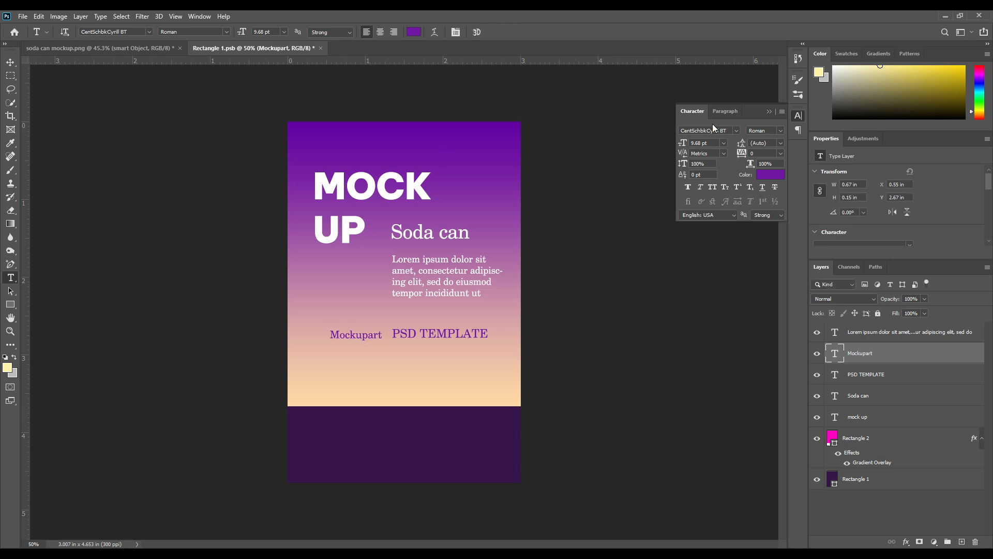
left_click(737, 130)
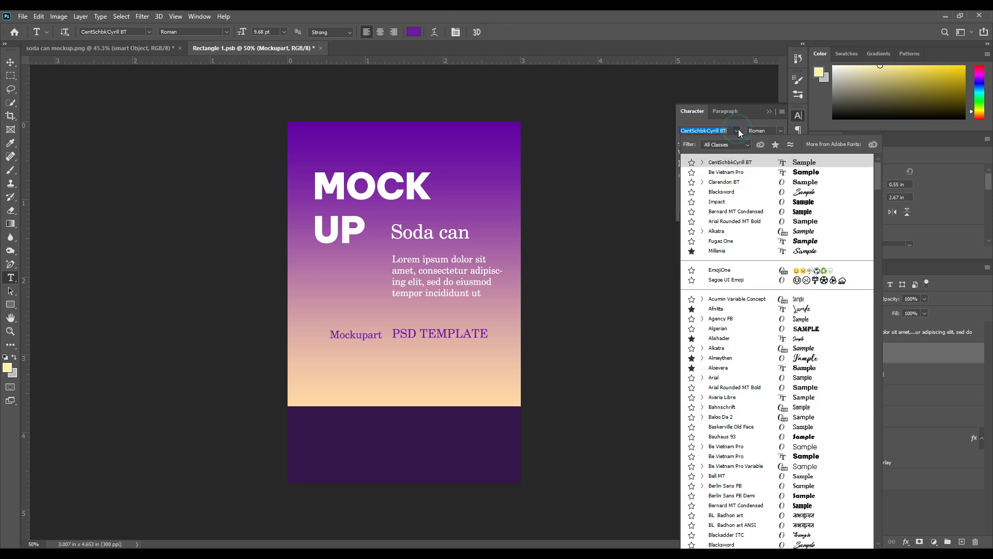
left_click(802, 194)
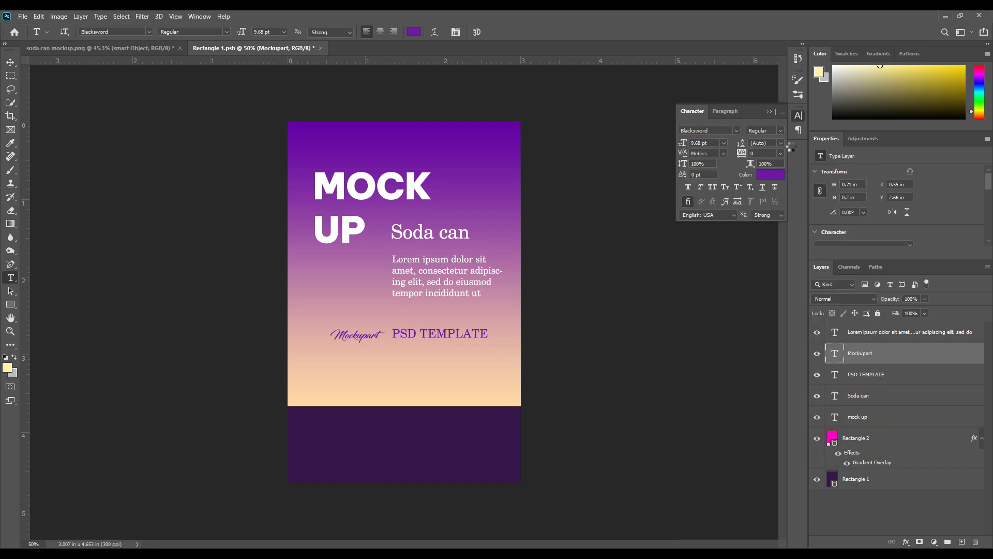
left_click(770, 113)
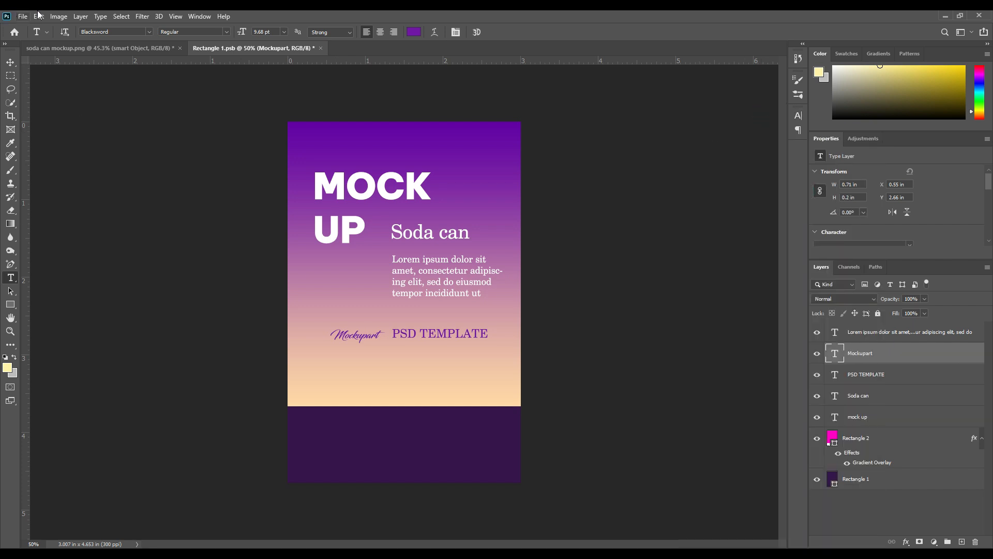
Step: Rotate "Mockupart" 90° counter clockwise, enlarge it to about 0.43 × 1.55 in and place it vertically below the word UP
left_click(39, 17)
mouse_move(78, 253)
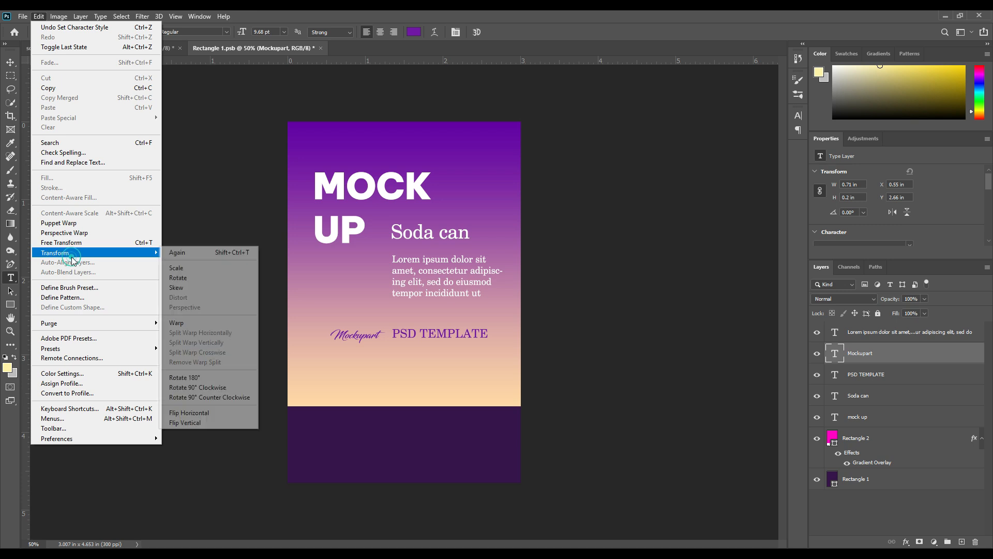
left_click(207, 397)
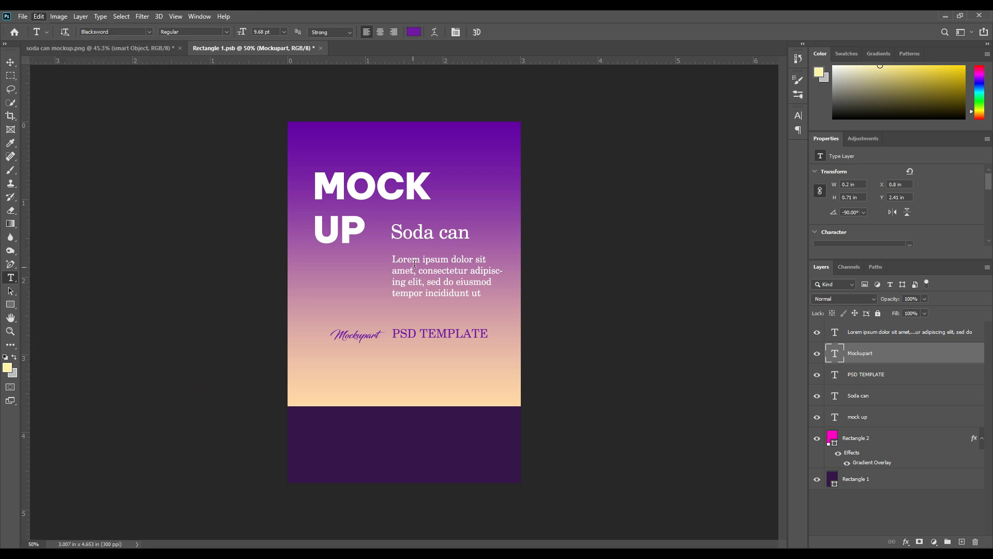
key("ctrl+t")
left_click_drag(358, 309, 364, 233)
left_click_drag(362, 285, 334, 311)
left_click(511, 32)
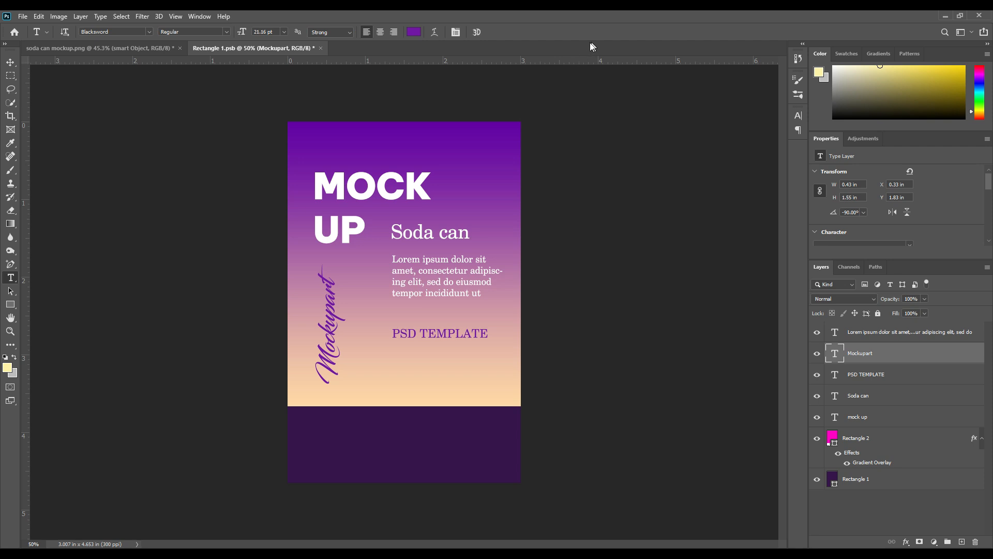
Step: Start a new text line in the dark bottom band with peach colour fad3a4 and the CentSchbkCyrill BT font
left_click(341, 444)
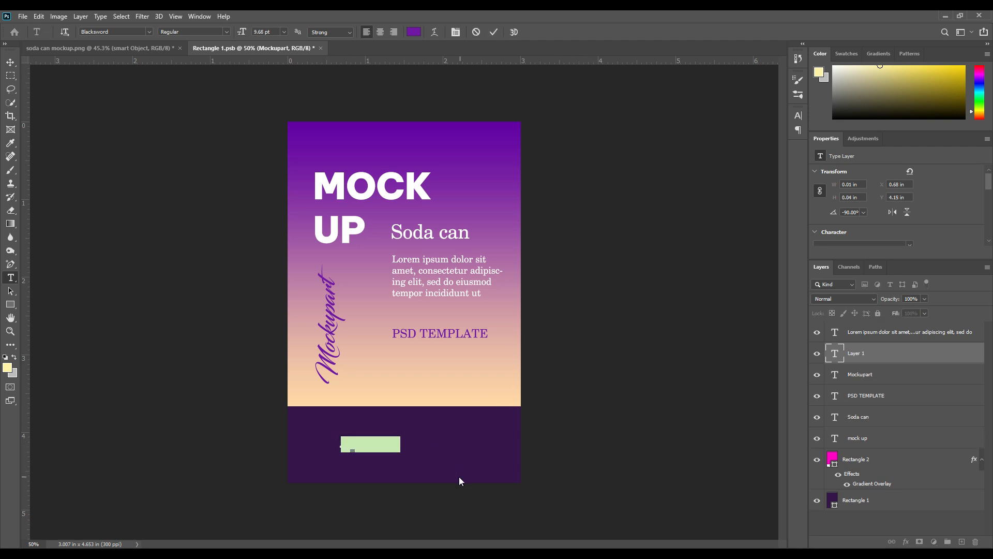
left_click(413, 32)
left_click(392, 393)
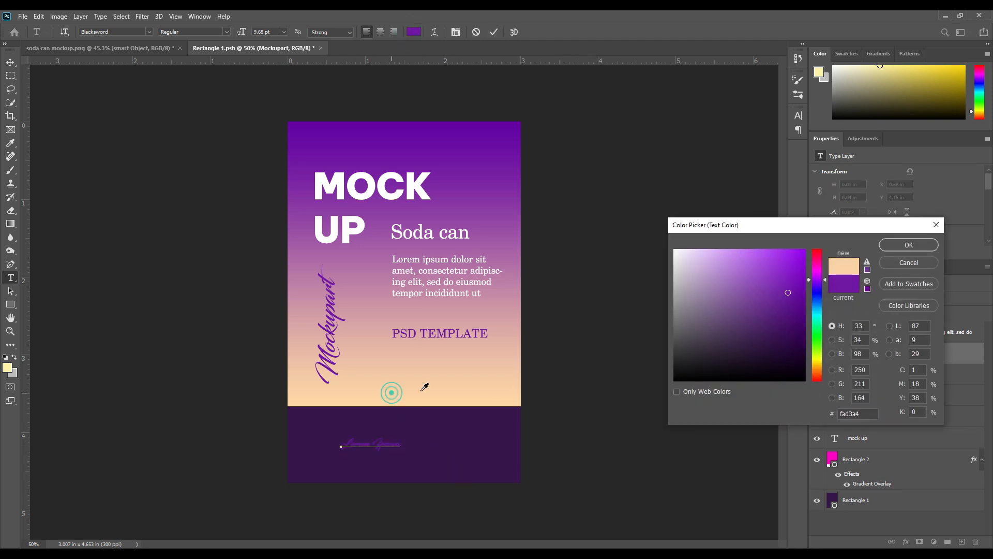
left_click(909, 245)
left_click(798, 115)
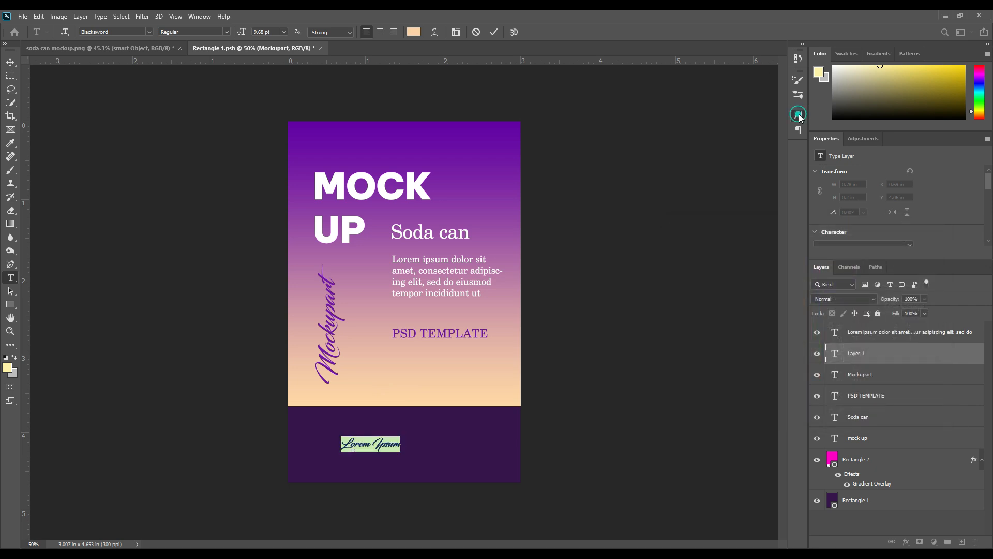
left_click(737, 130)
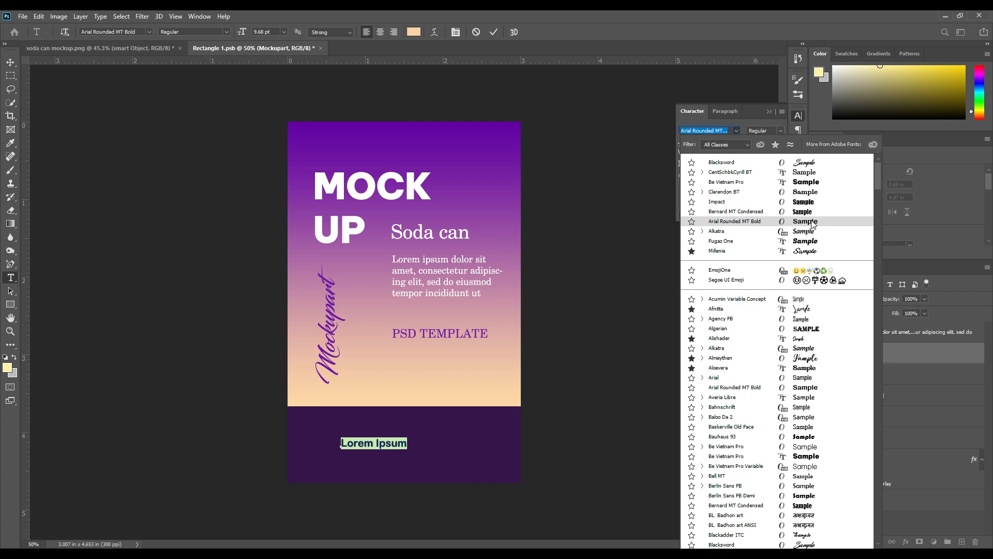
left_click(809, 172)
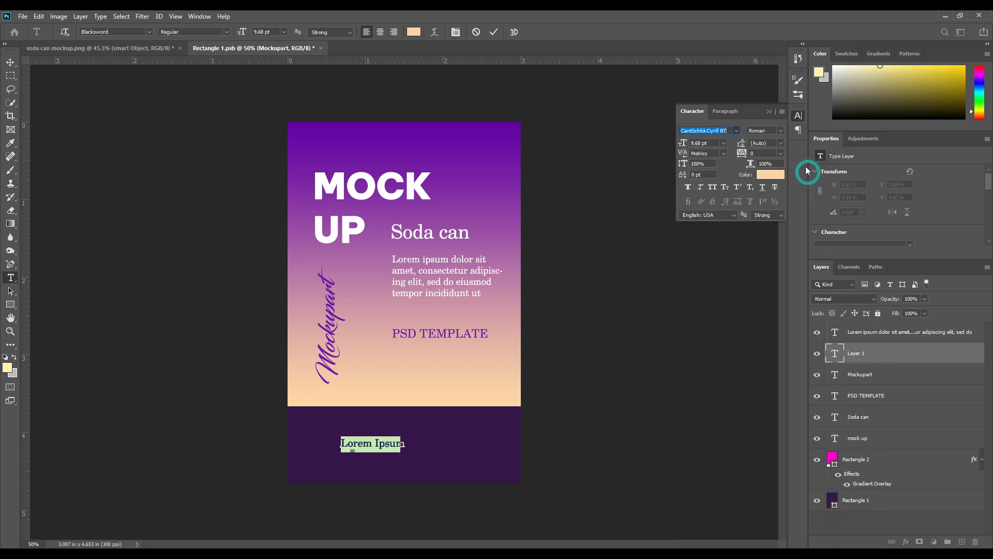
left_click(771, 113)
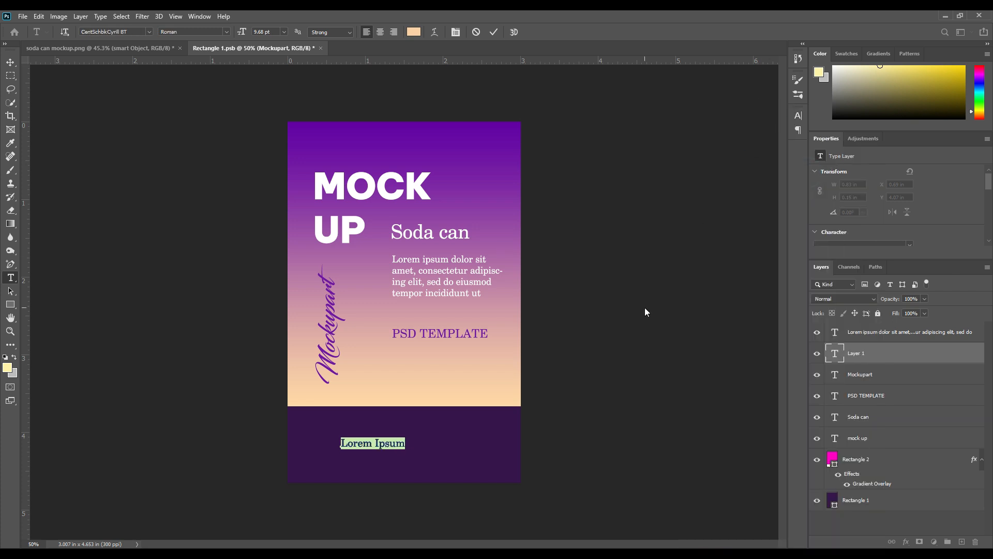
Step: Enter "PREMIUM QUALITY" in capitals as the text in the dark band
type("pe")
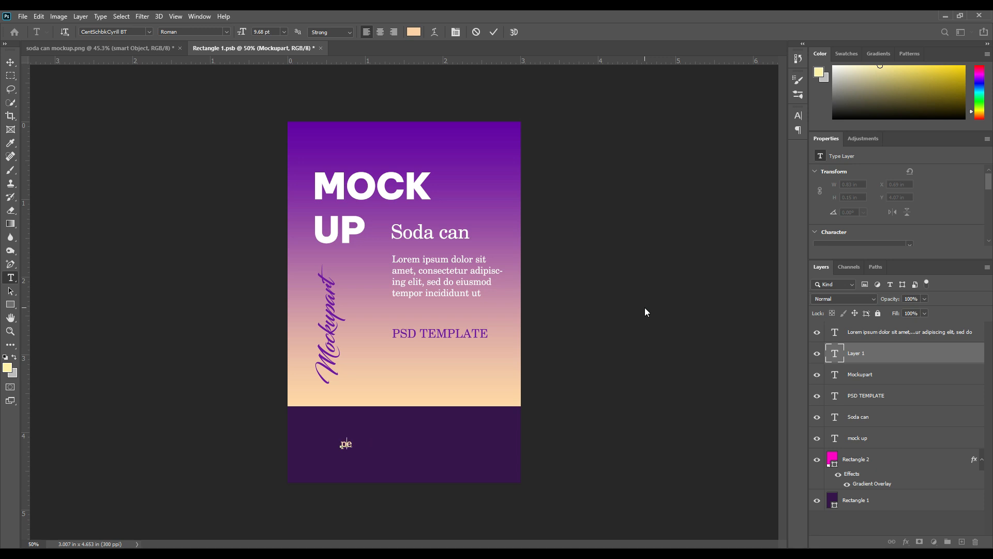
type("PREMIUM E")
key("BackSpace")
type("QUALITY")
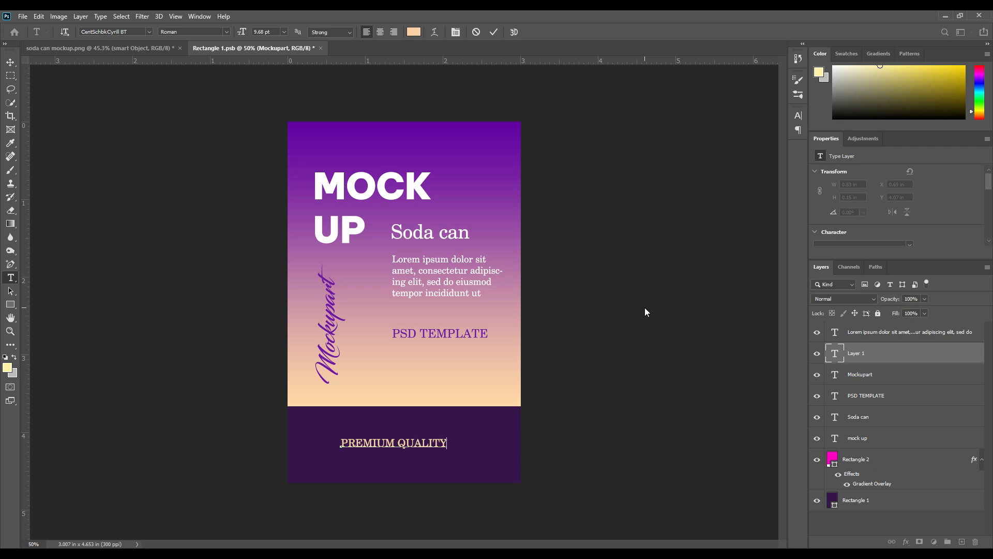
left_click(495, 29)
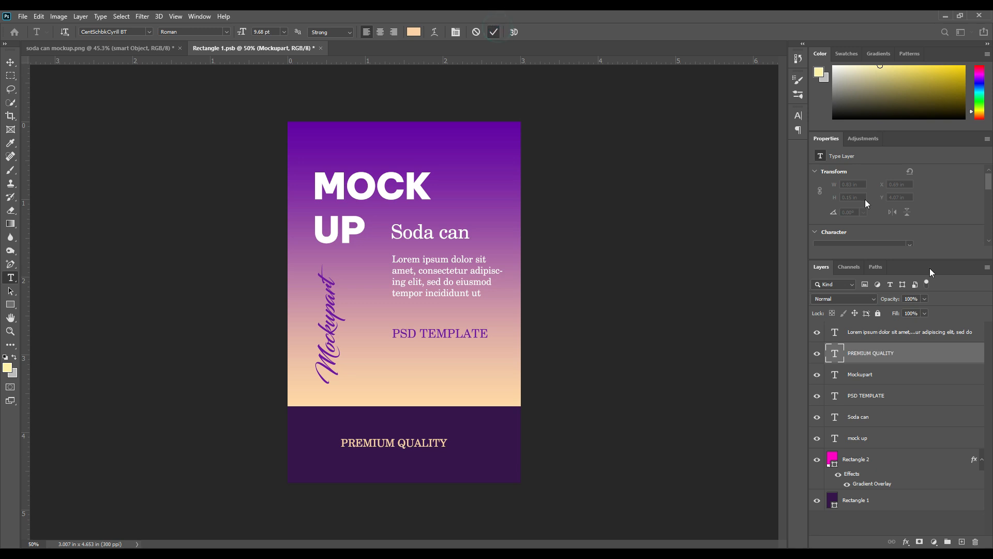
Step: Set the "PREMIUM QUALITY" text's tracking to 820 and its font to Arial Rounded MT Bold
left_click(802, 121)
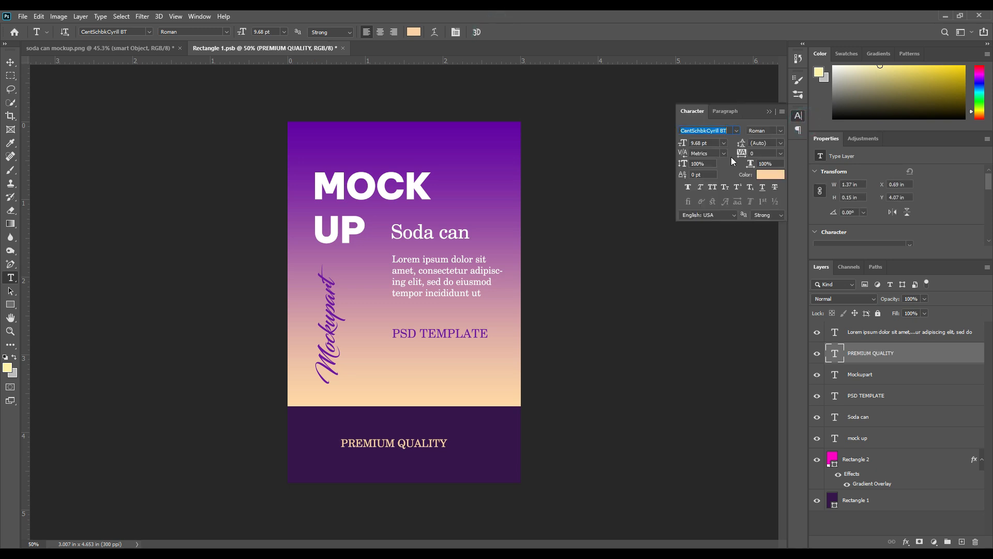
left_click_drag(741, 154, 763, 155)
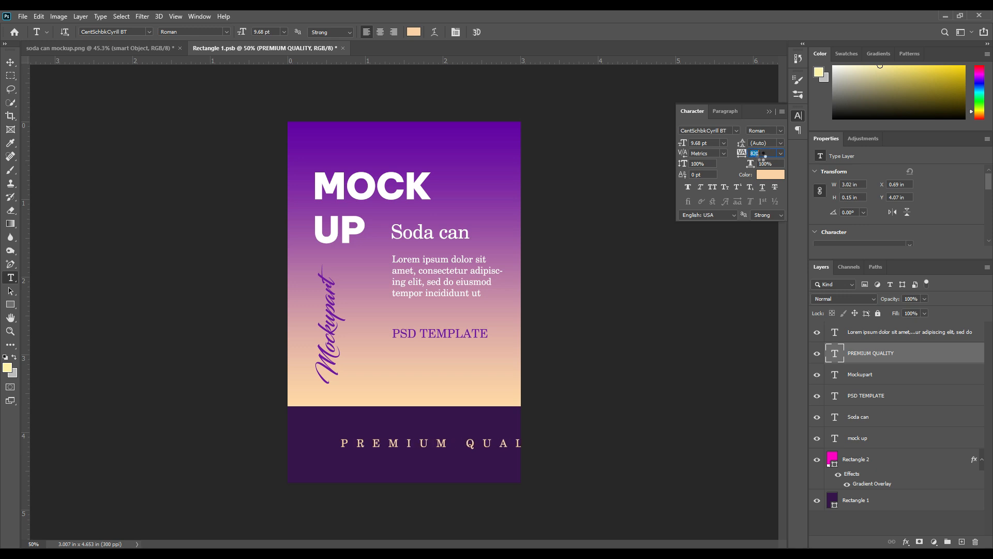
left_click(737, 131)
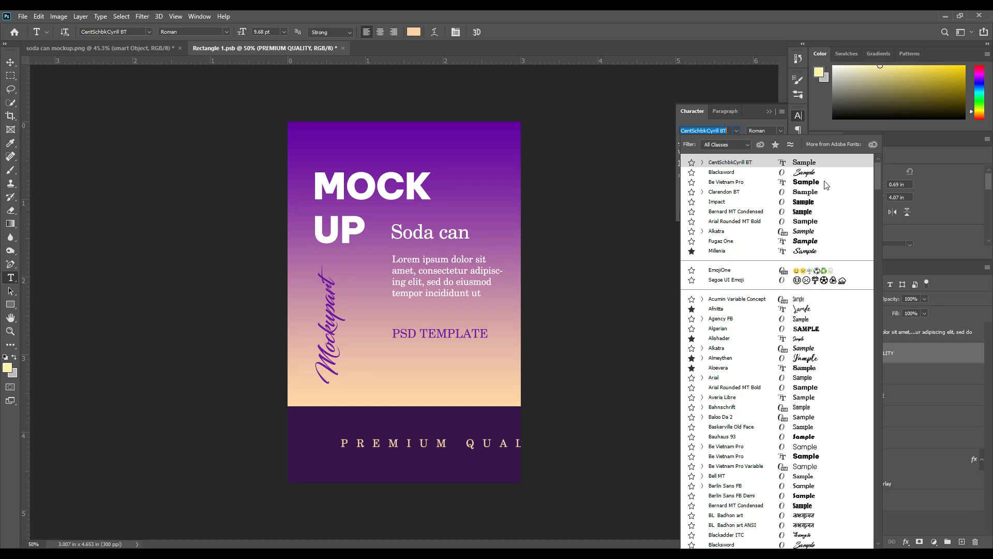
left_click(811, 224)
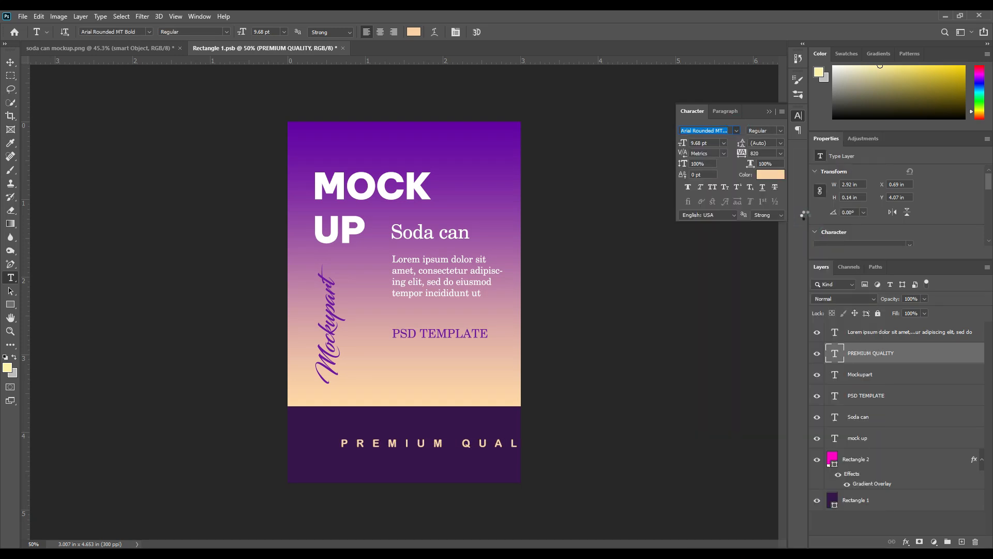
left_click(769, 111)
Step: Scale the "PREMIUM QUALITY" text to about 87% and move it so it fits within the dark band
key("ctrl+t")
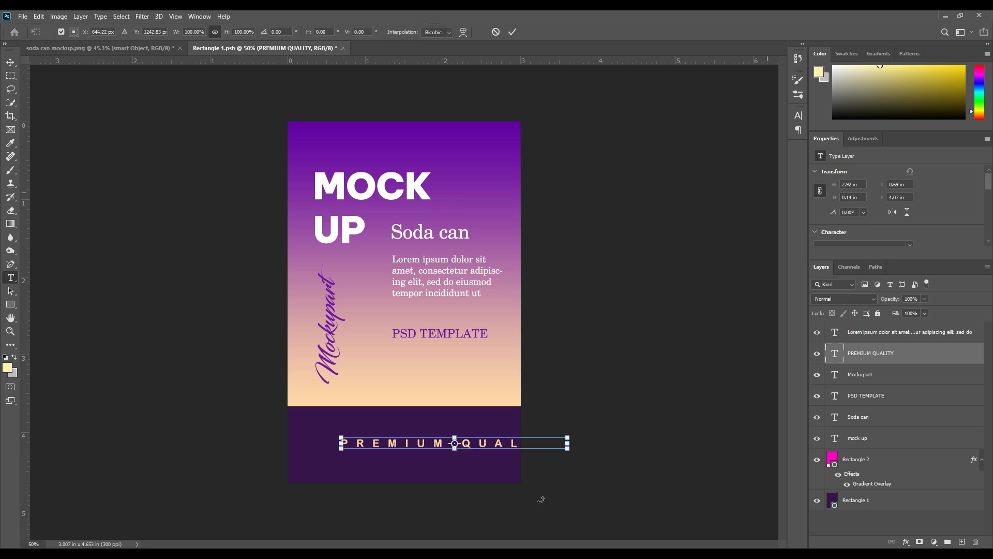
left_click_drag(569, 443, 484, 448)
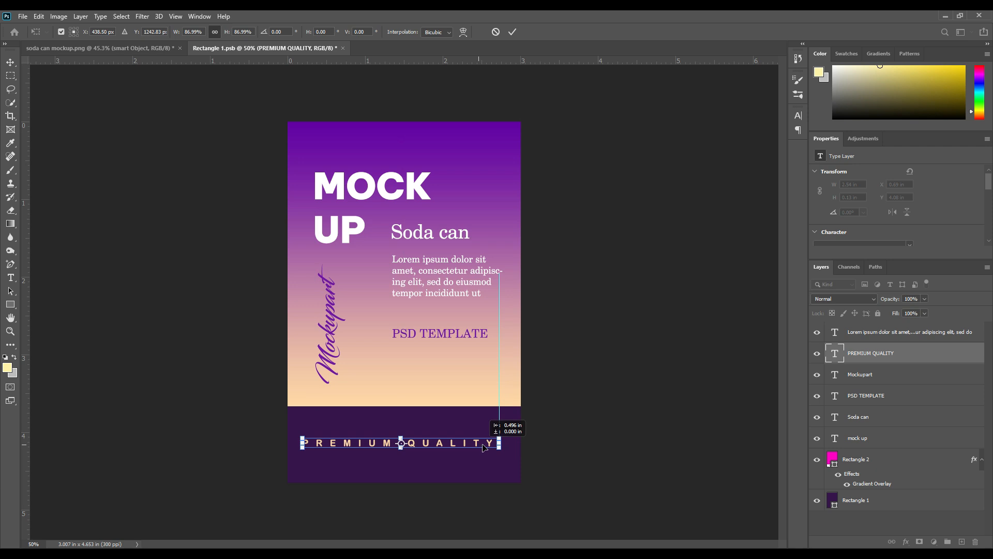
left_click_drag(482, 446, 484, 446)
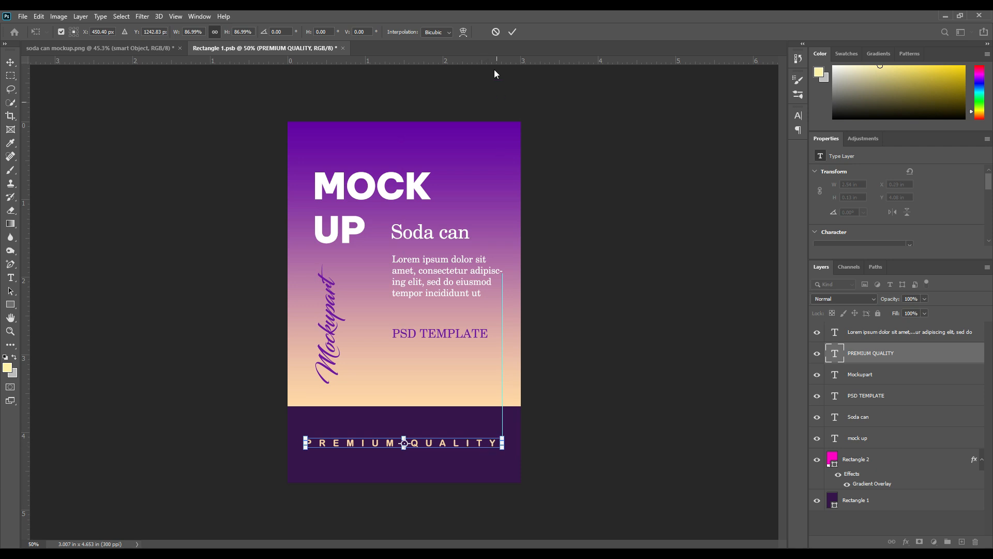
left_click(513, 31)
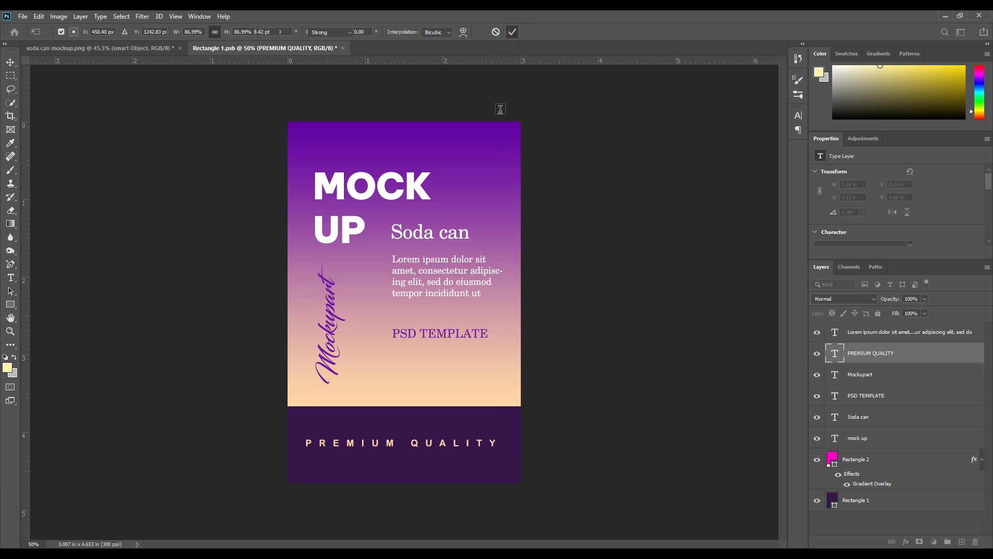
Step: Align the "PREMIUM QUALITY" text to the canvas's horizontal center
left_click(11, 61)
left_click(363, 30)
left_click(379, 126)
left_click(324, 60)
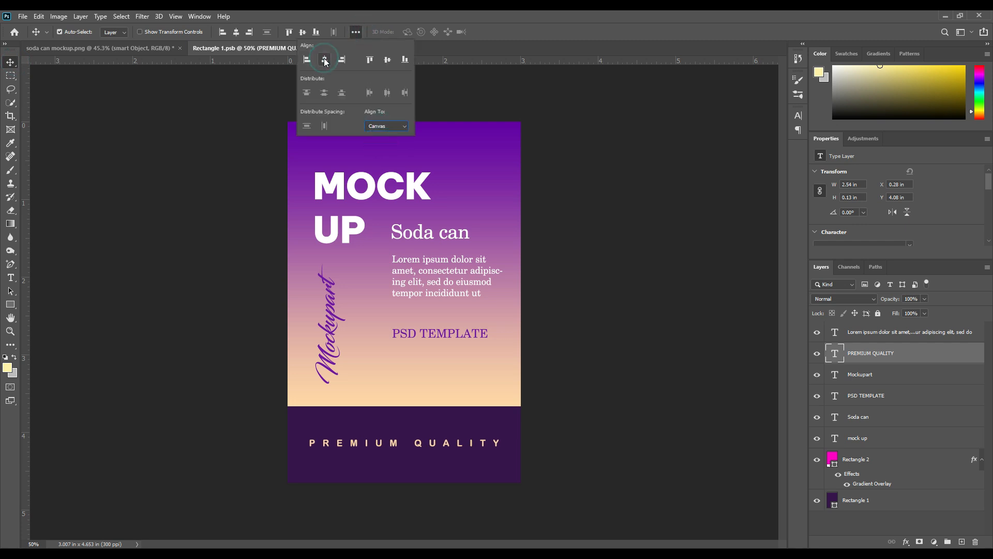
Step: Save the finished label artwork in Rectangle 1.psb and return to the soda can mockup document
left_click(619, 313)
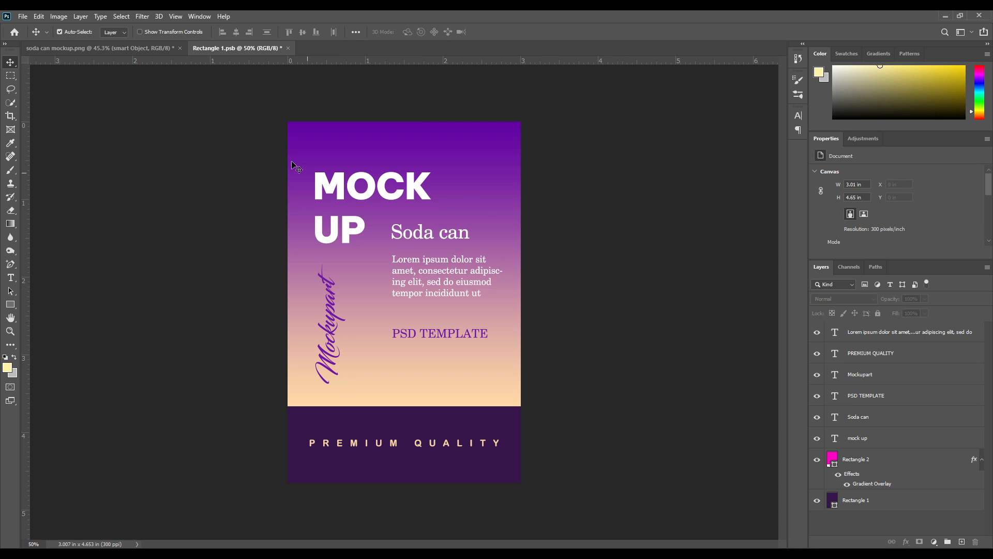
left_click(22, 17)
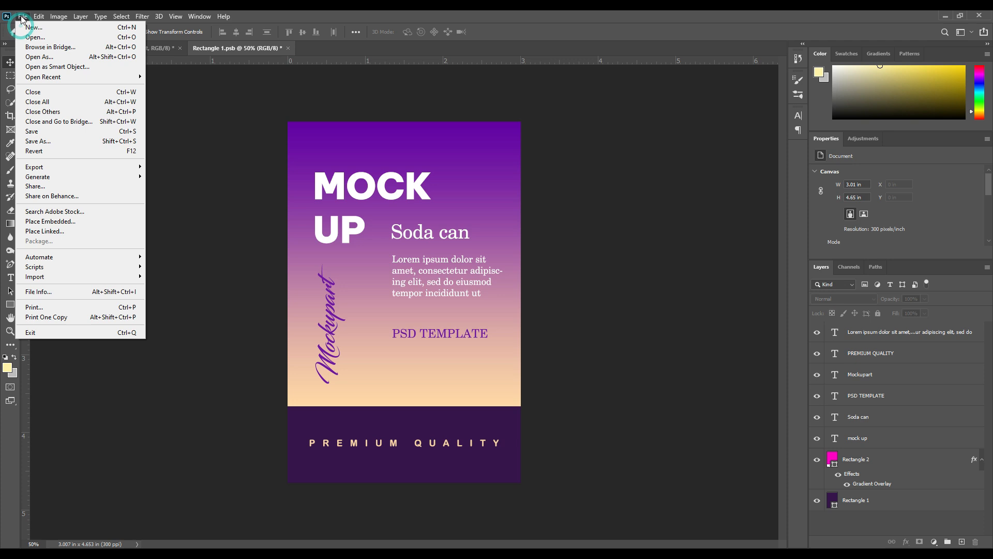
left_click(44, 133)
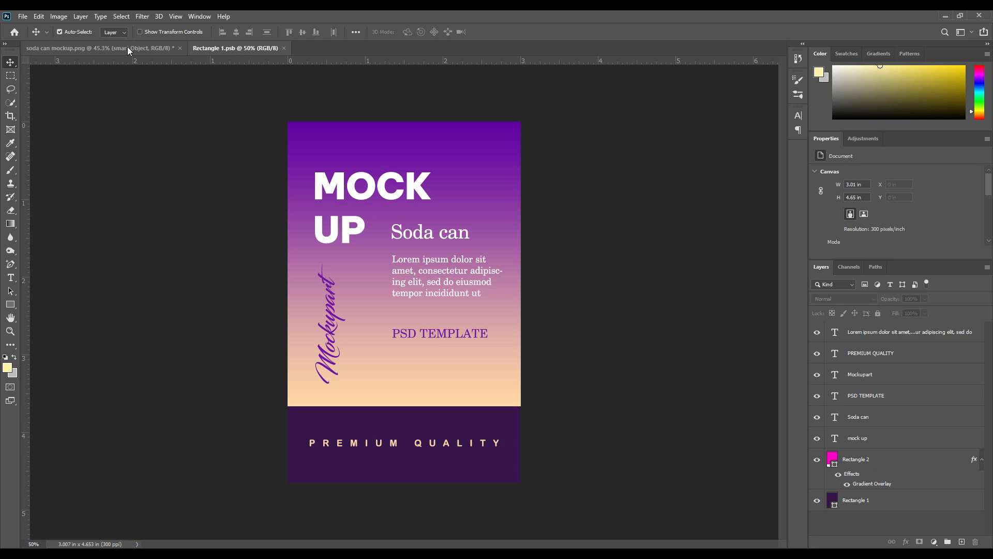
left_click(130, 47)
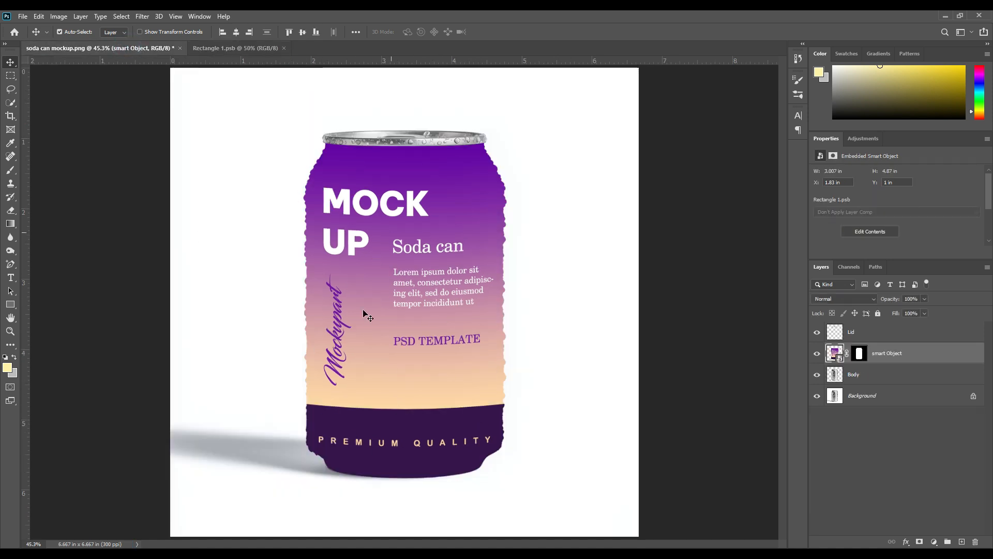
Step: Duplicate the Body layer three times and move the three copies above the smart Object layer
left_click(865, 376)
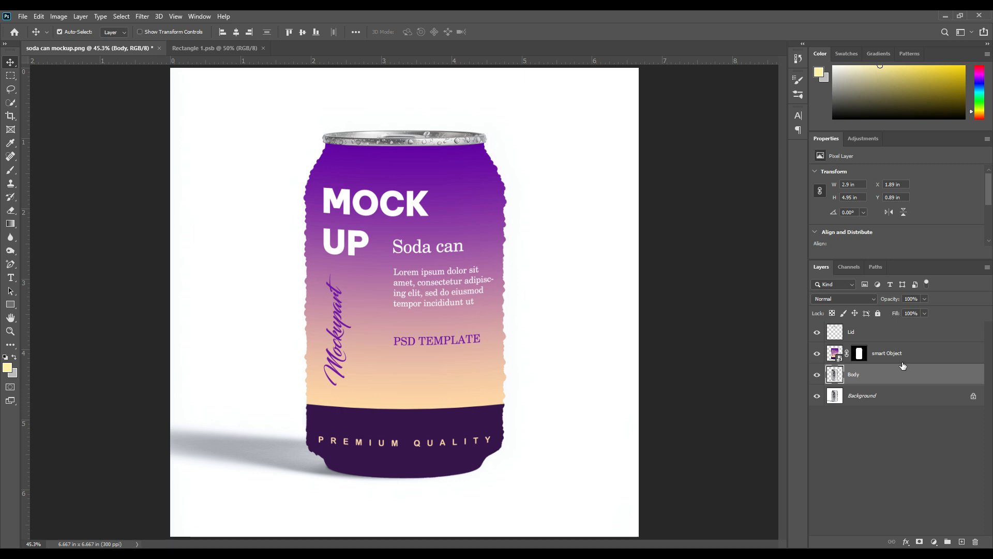
left_click(874, 376)
left_click(876, 377)
key("ctrl+j")
key("ctrl+j")
key("ctrl+j")
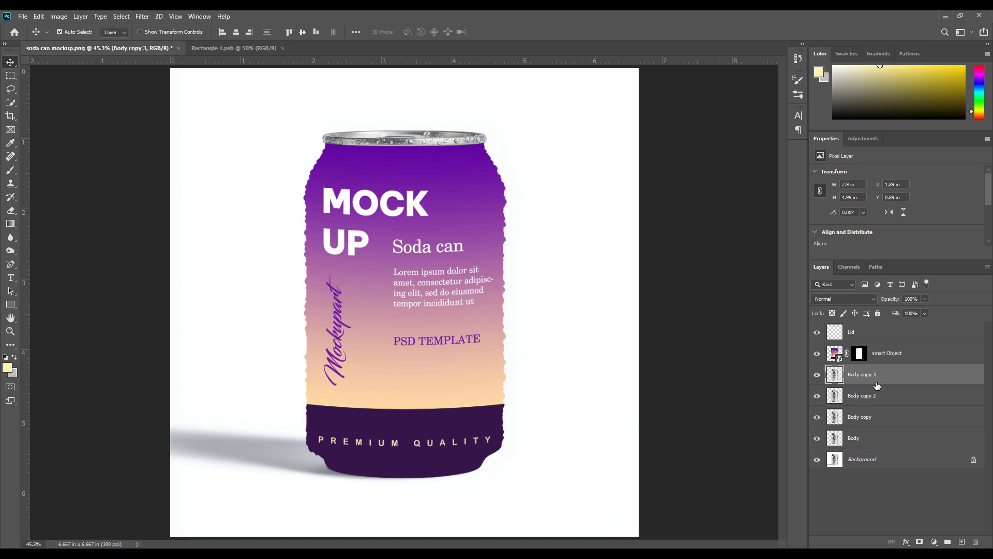
left_click(876, 417, "shift")
left_click_drag(877, 374, 875, 343)
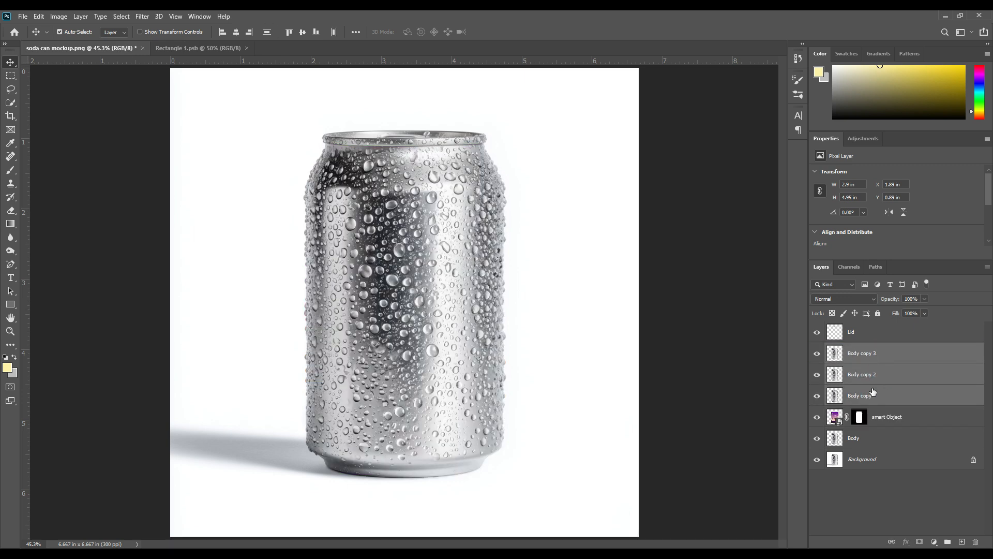
Step: Rename the topmost Body copy layer as "Light"
left_click(879, 355)
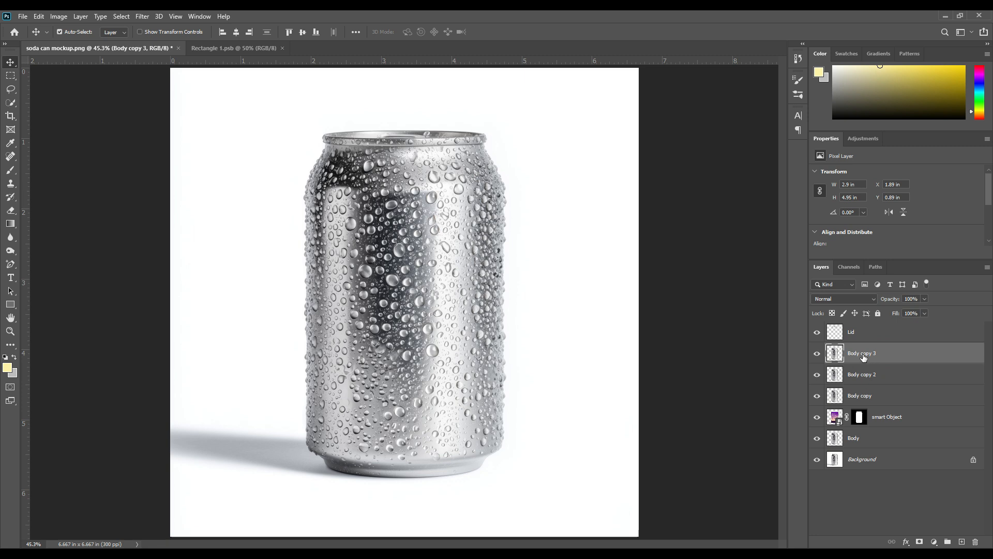
double_click(863, 354)
type("lIGHT")
key("Return")
double_click(858, 354)
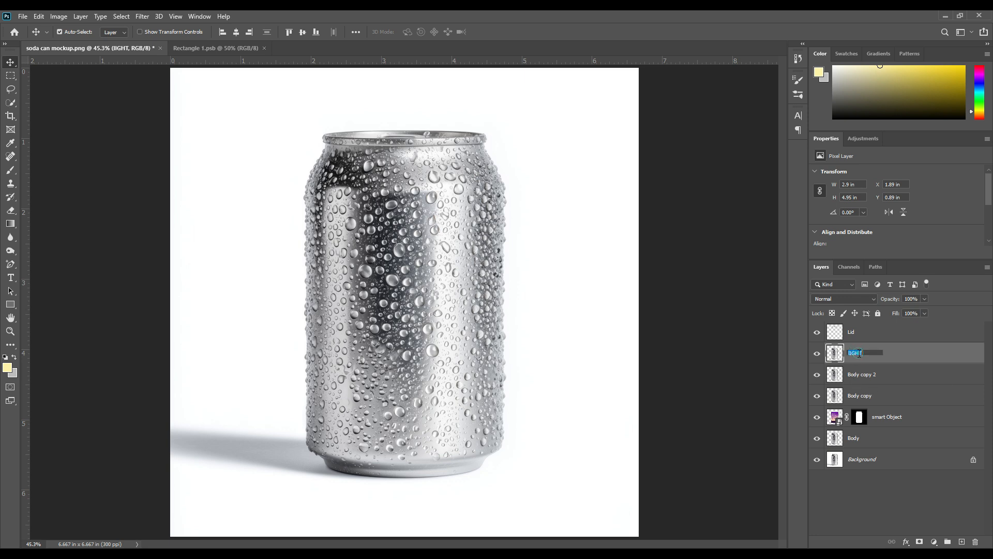
type("Light")
key("Return")
Step: Rename the middle Body copy layer as "Midtone" and the lowest copy as "shadow"
double_click(857, 374)
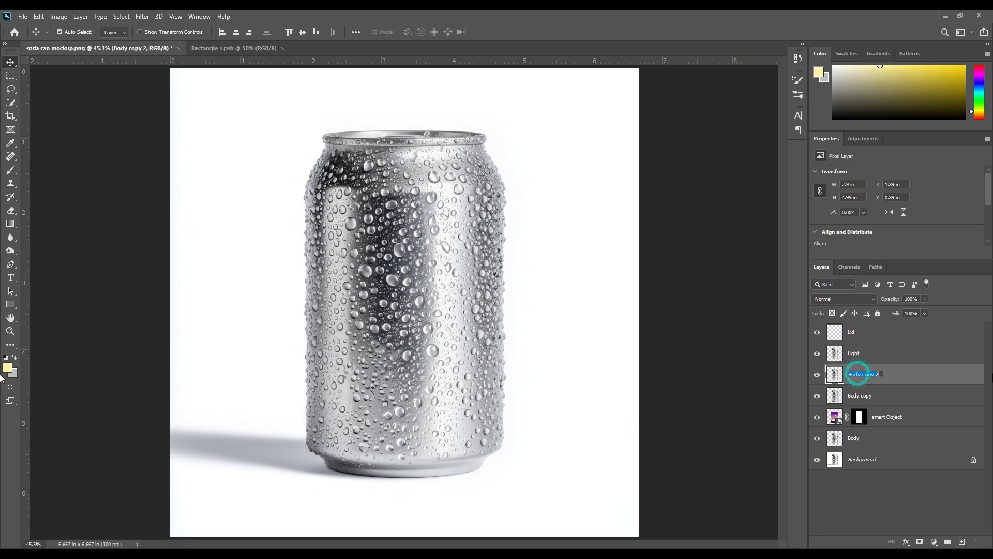
type("Midtone")
key("Return")
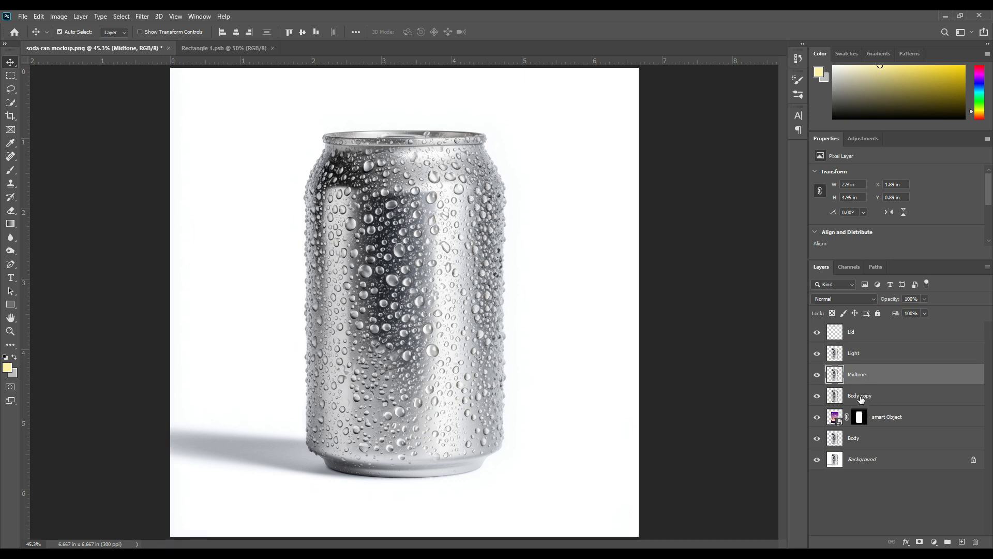
double_click(860, 397)
type("sha")
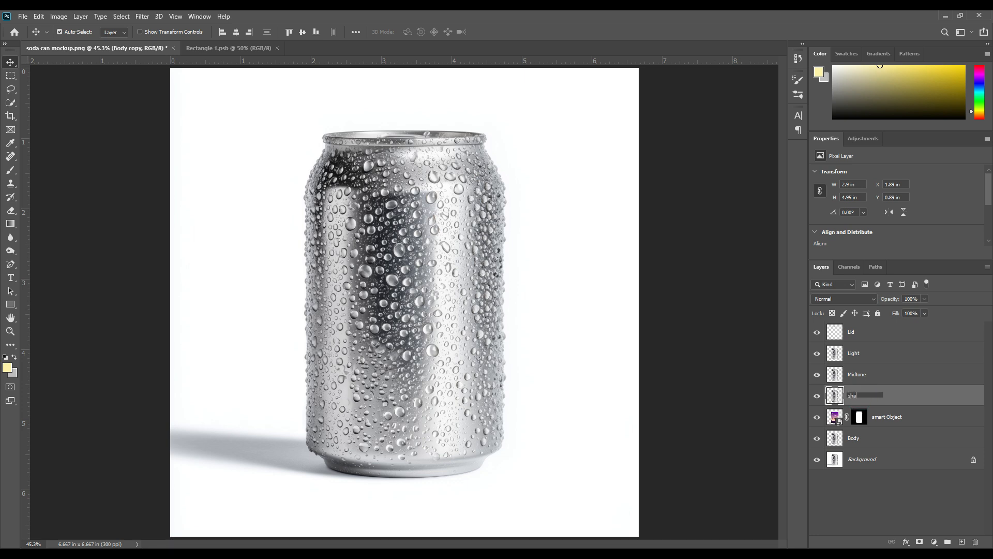
type("dow")
key("Return")
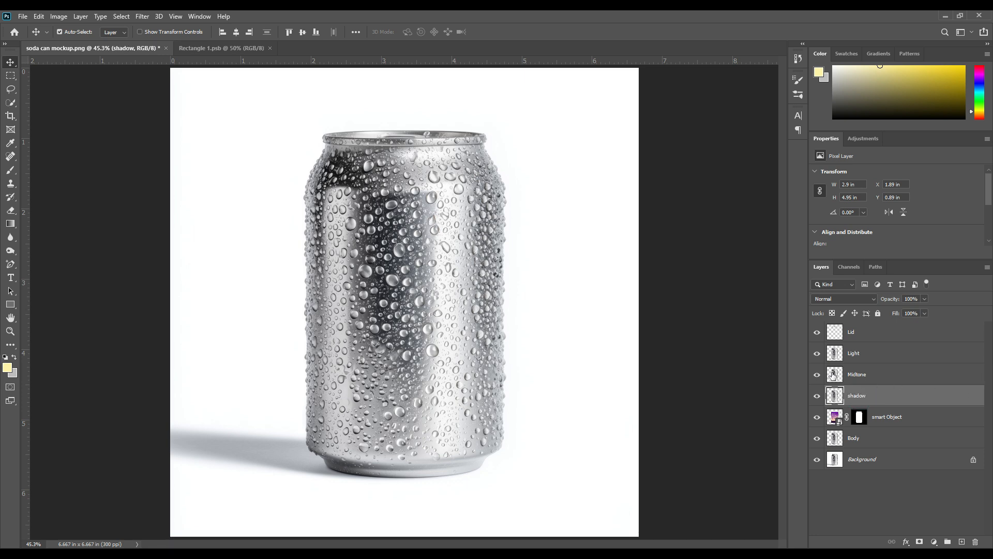
Step: Hide the Light and Midtone layers and set the shadow layer's blend mode to Multiply
left_click(817, 354)
left_click(817, 375)
left_click(843, 300)
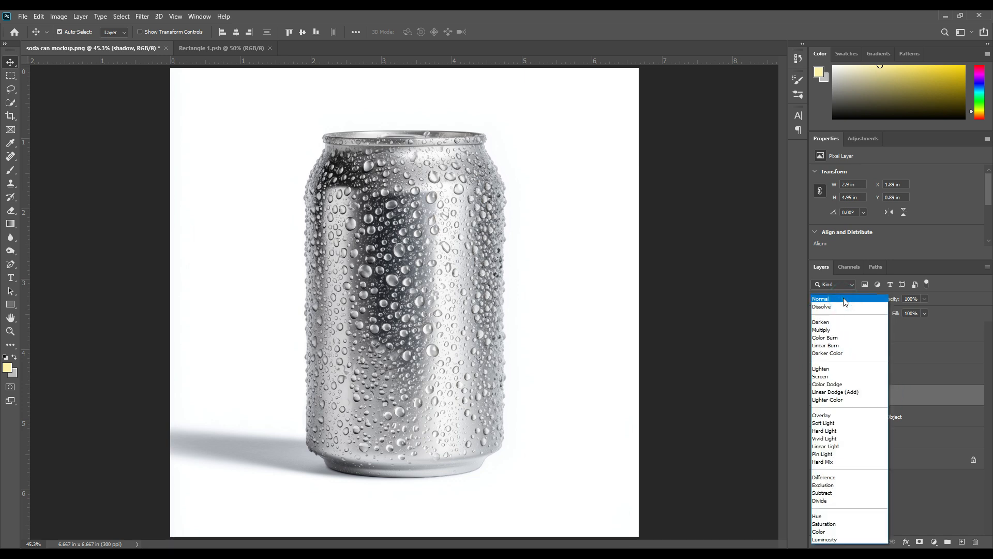
left_click(829, 331)
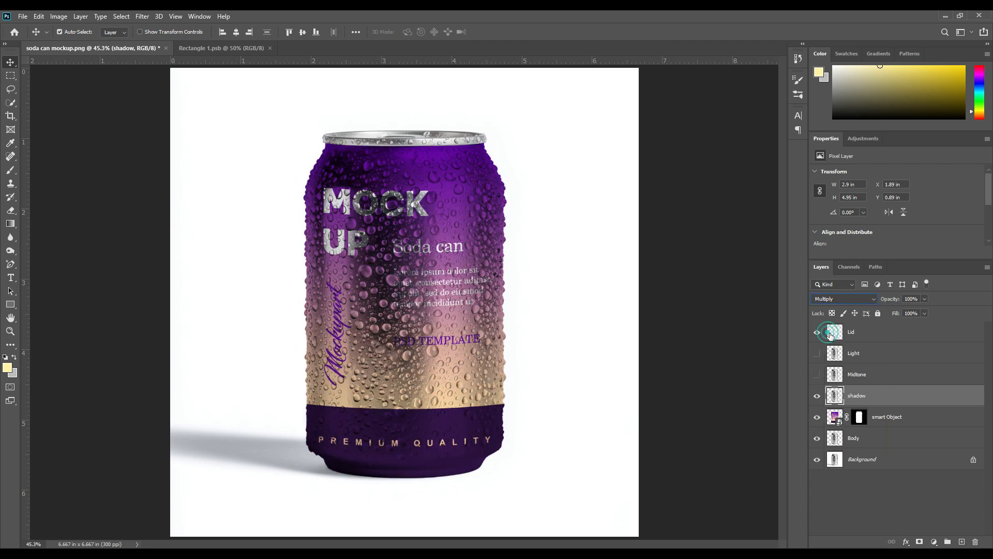
Step: Show the Midtone layer and set its blend mode to Linear Dodge (Add)
left_click(881, 379)
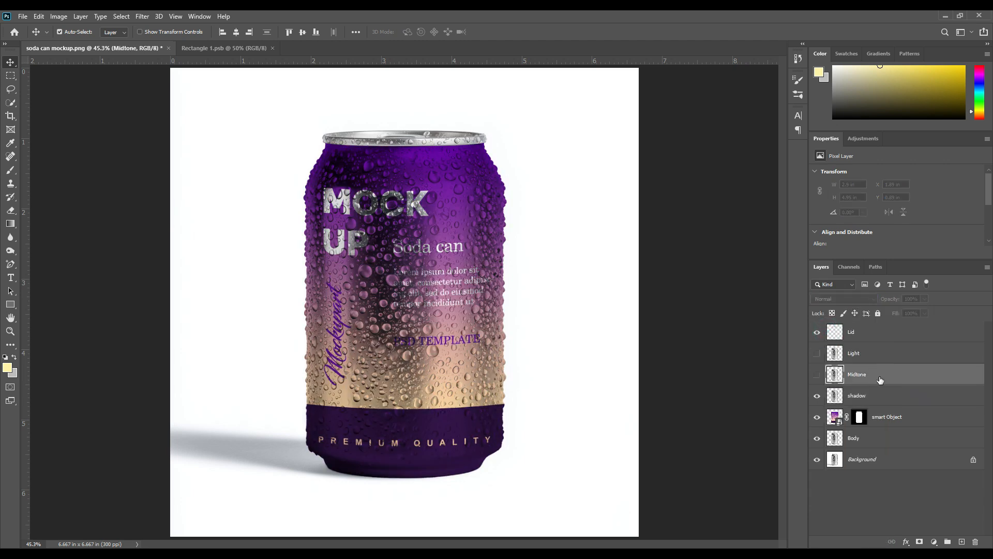
left_click(817, 374)
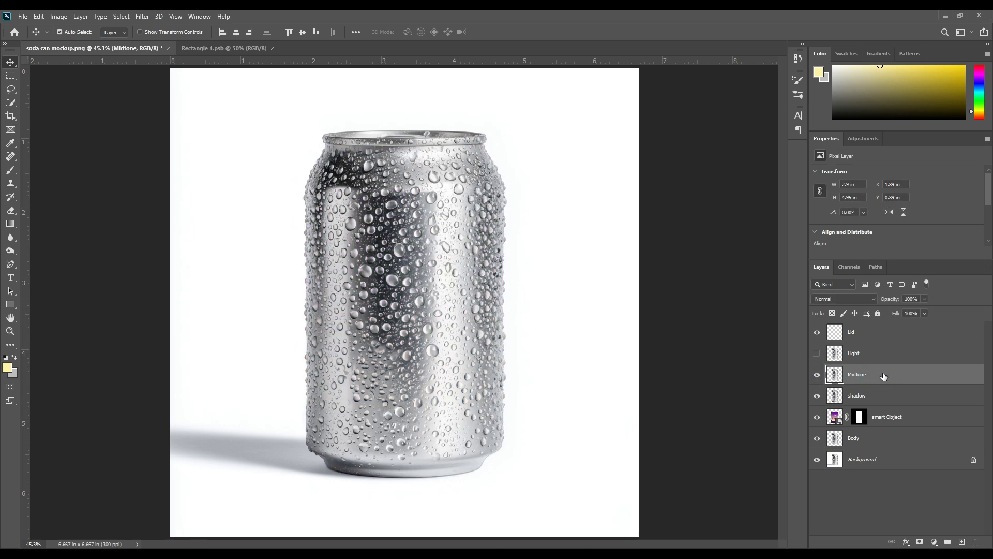
left_click(840, 300)
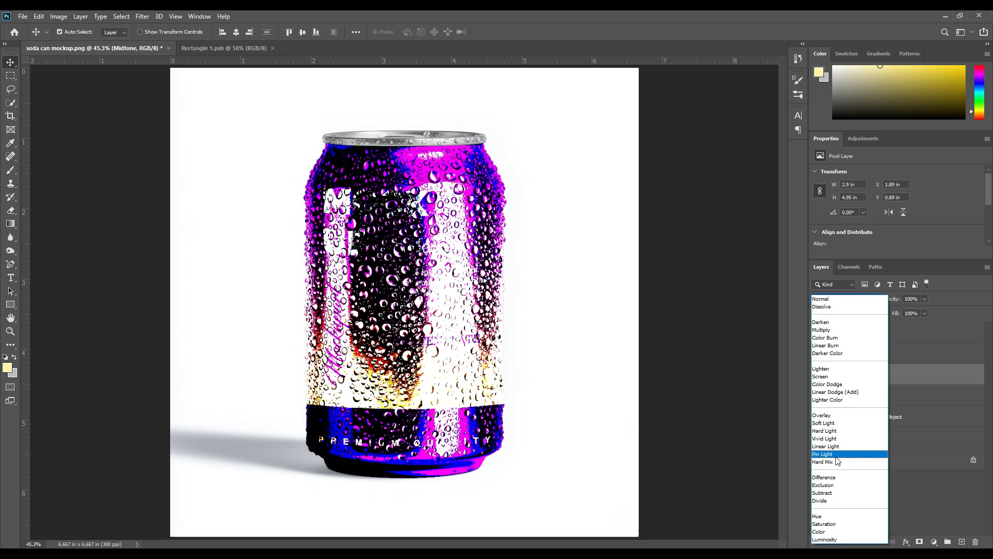
left_click(833, 392)
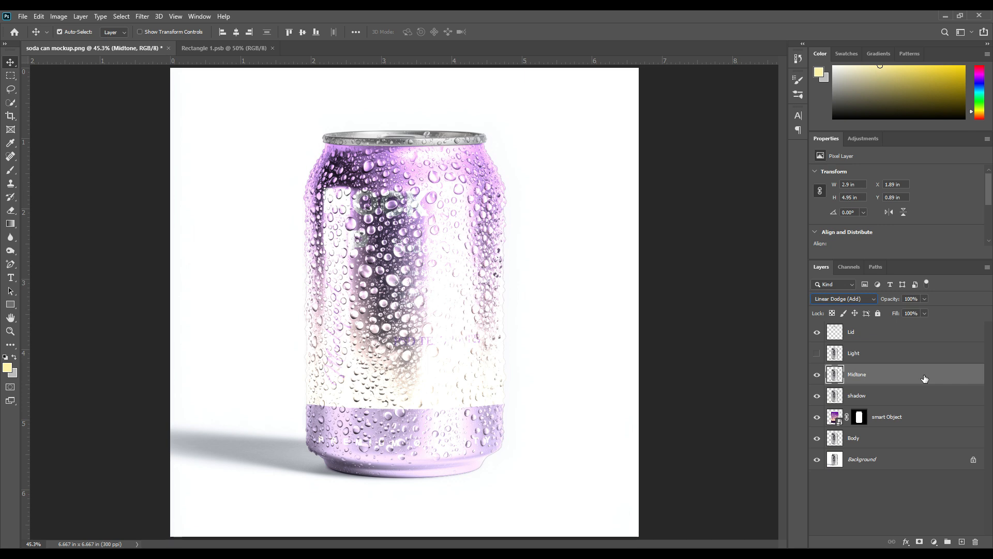
Step: Apply Levels to the Midtone layer with the input black level at 143 and output levels of 0 to 79
key("ctrl+l")
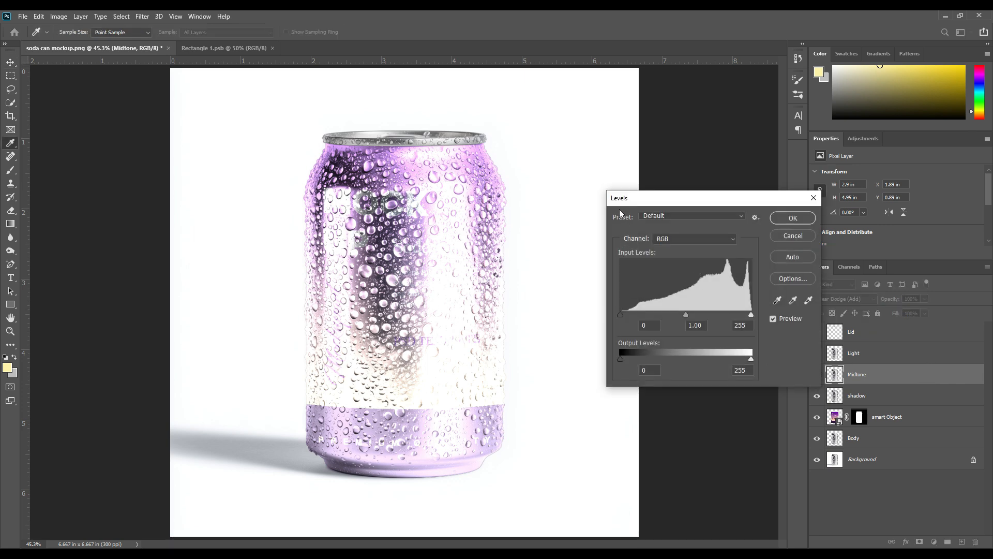
left_click_drag(621, 314, 719, 314)
left_click_drag(751, 357, 651, 354)
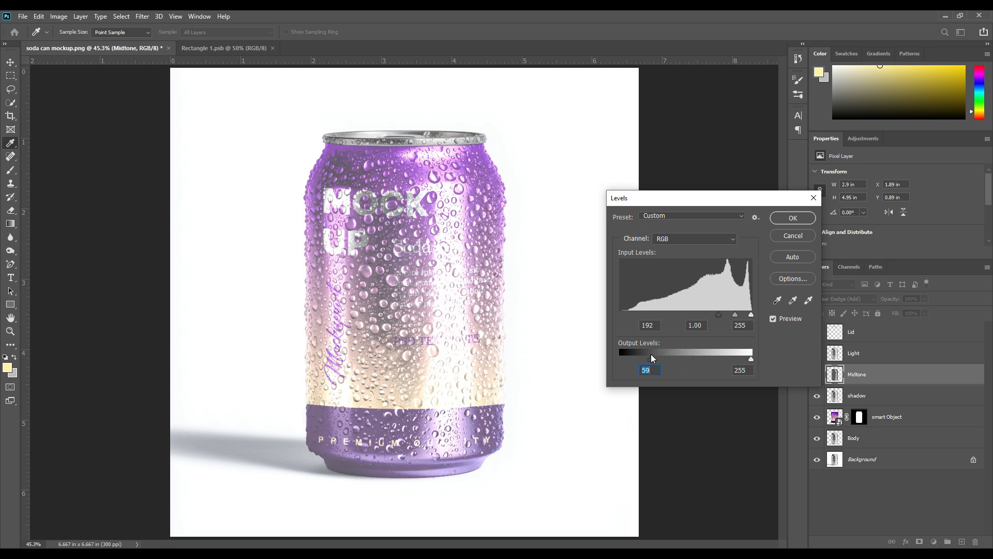
mouse_move(720, 314)
left_mouse_down()
mouse_move(710, 316)
mouse_move(719, 315)
left_mouse_up()
left_click_drag(651, 358, 631, 361)
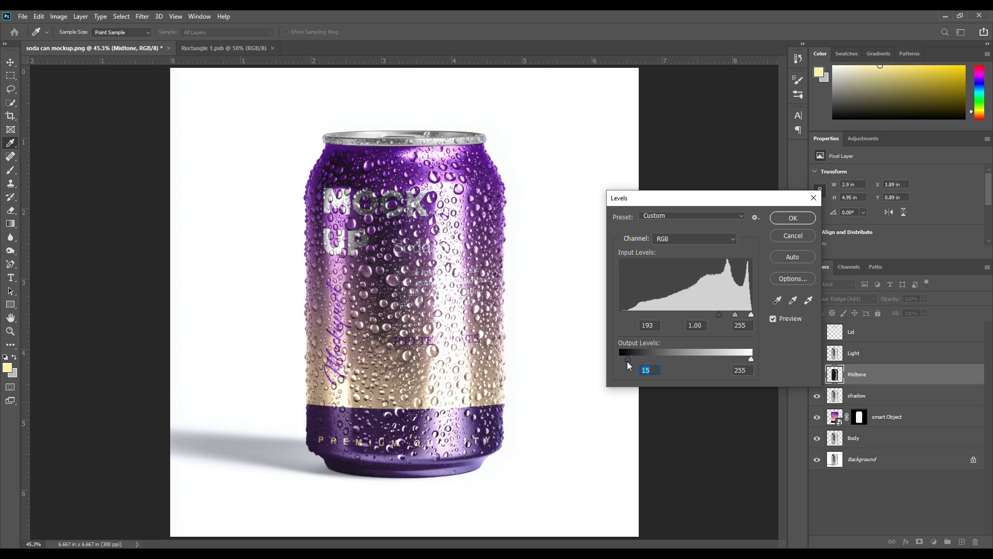
left_click_drag(631, 360, 641, 360)
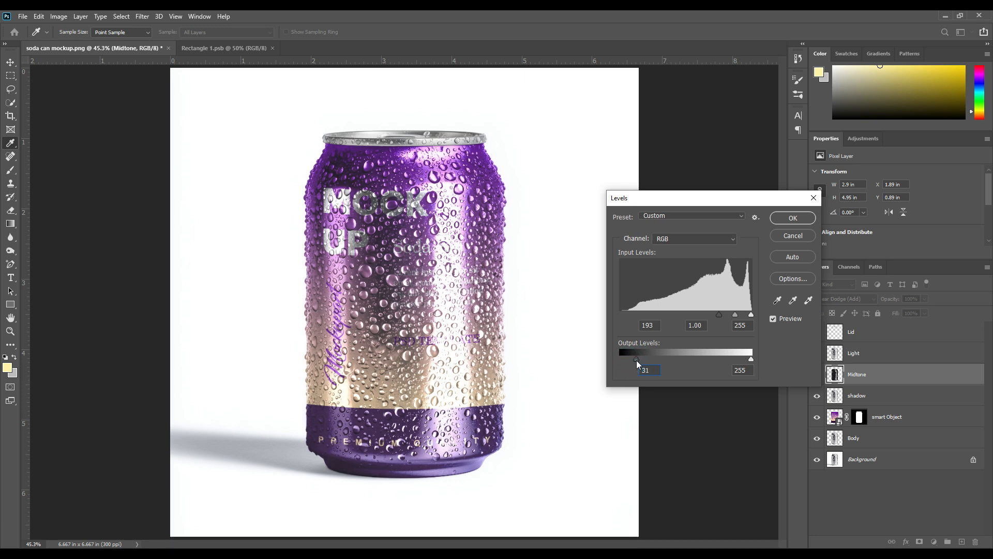
left_click_drag(719, 315, 672, 315)
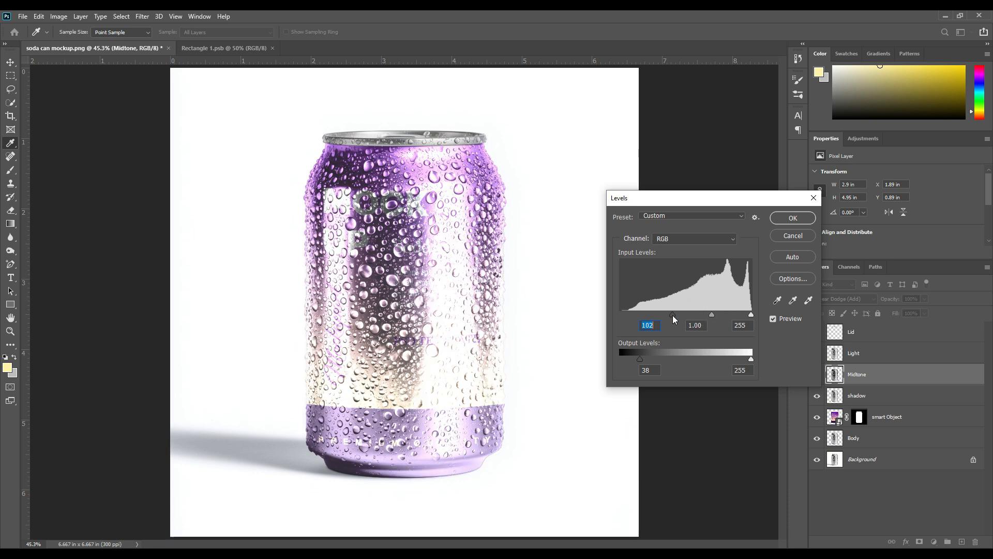
left_click_drag(641, 359, 714, 357)
left_click(625, 355)
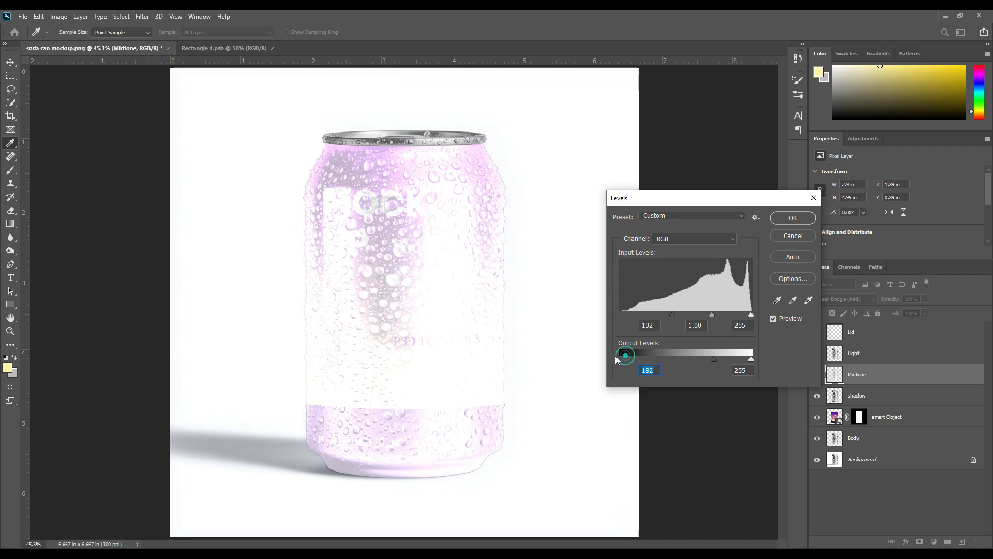
left_click_drag(748, 358, 661, 361)
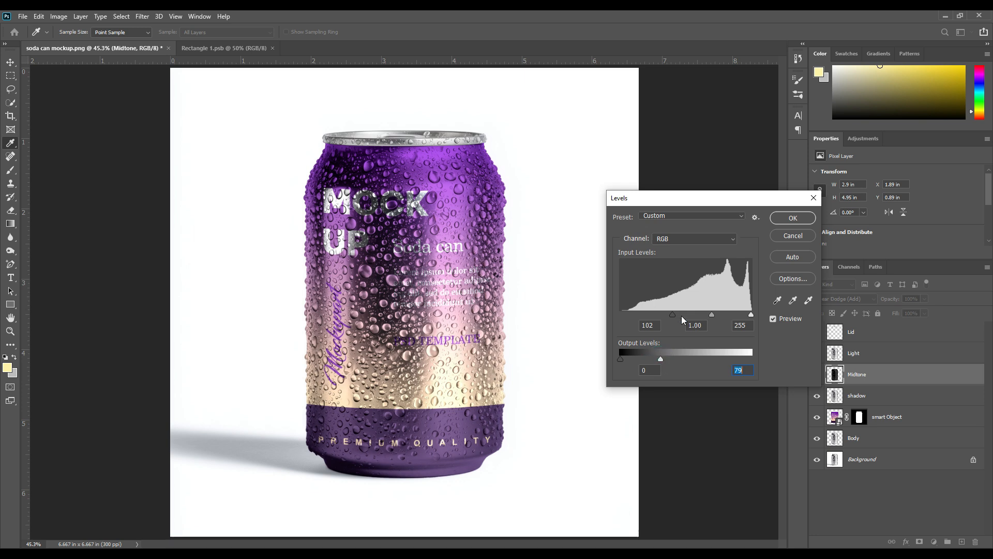
left_click_drag(686, 314, 693, 314)
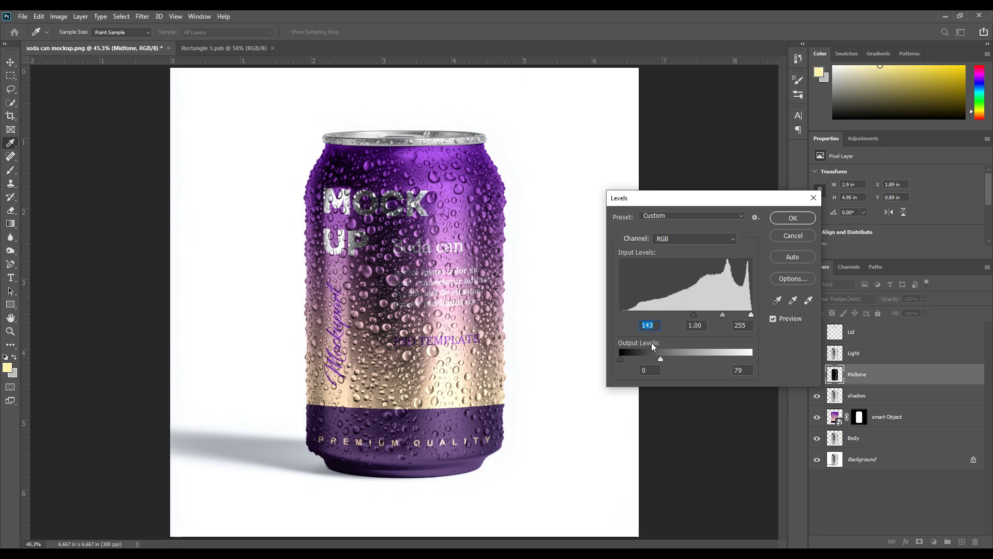
left_click(792, 218)
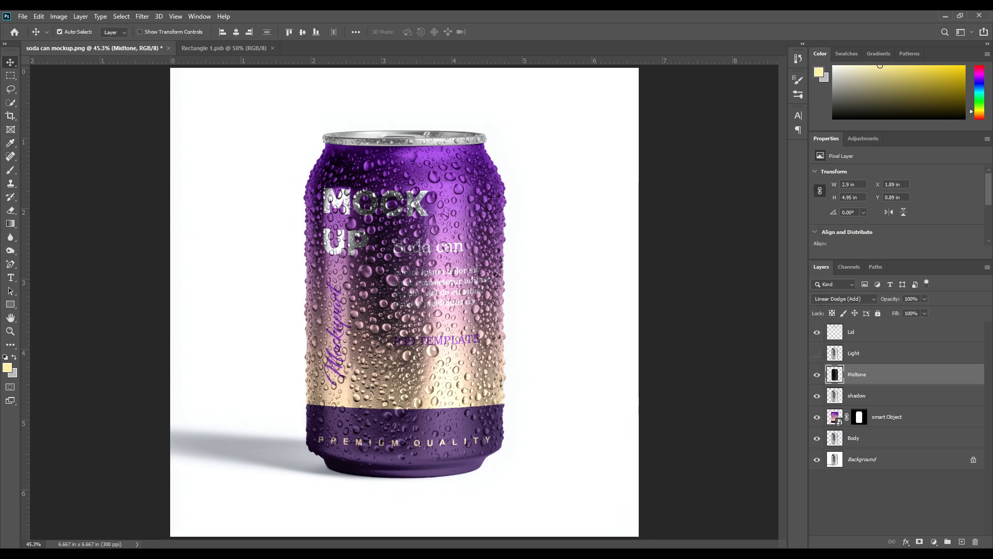
Step: Show the Light layer and set its blend mode to Screen
left_click(864, 356)
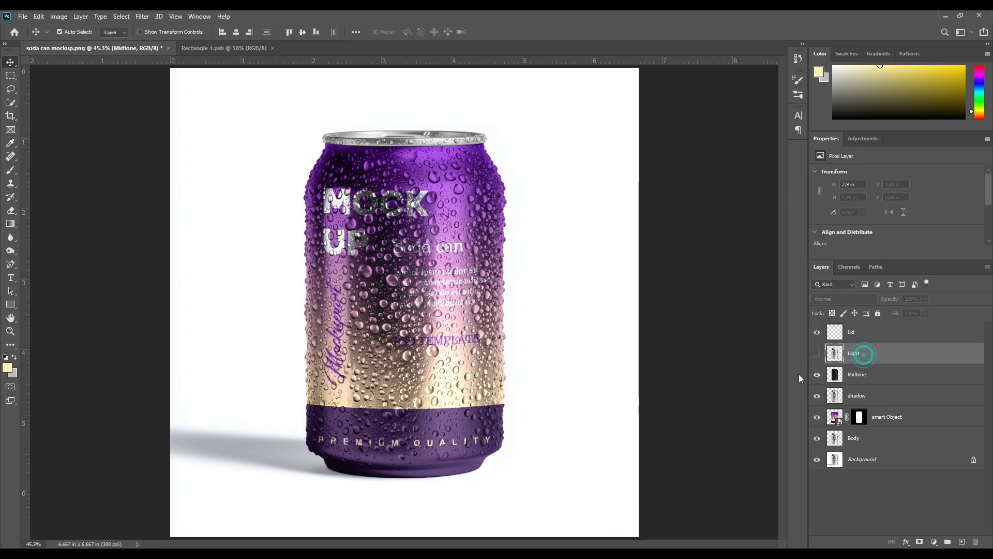
left_click(817, 356)
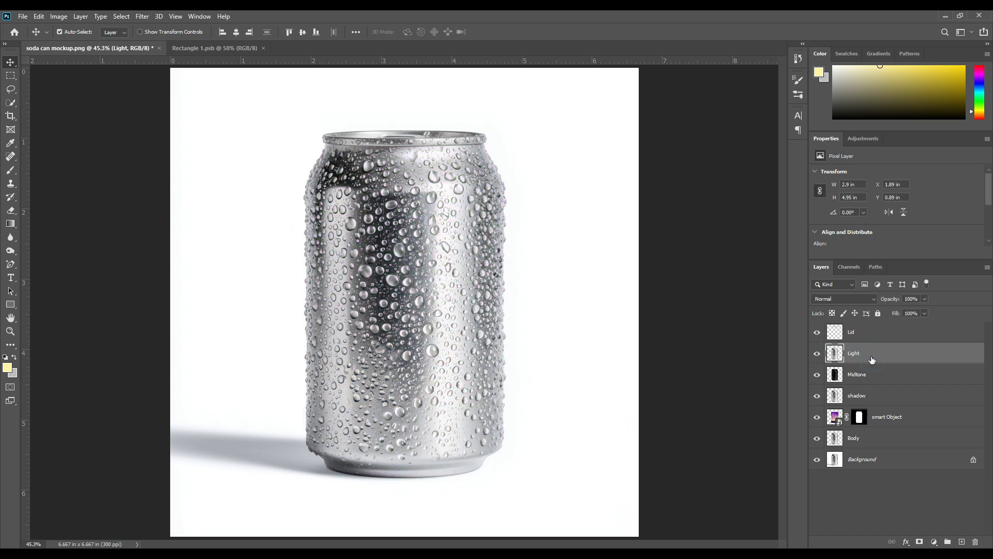
left_click(845, 299)
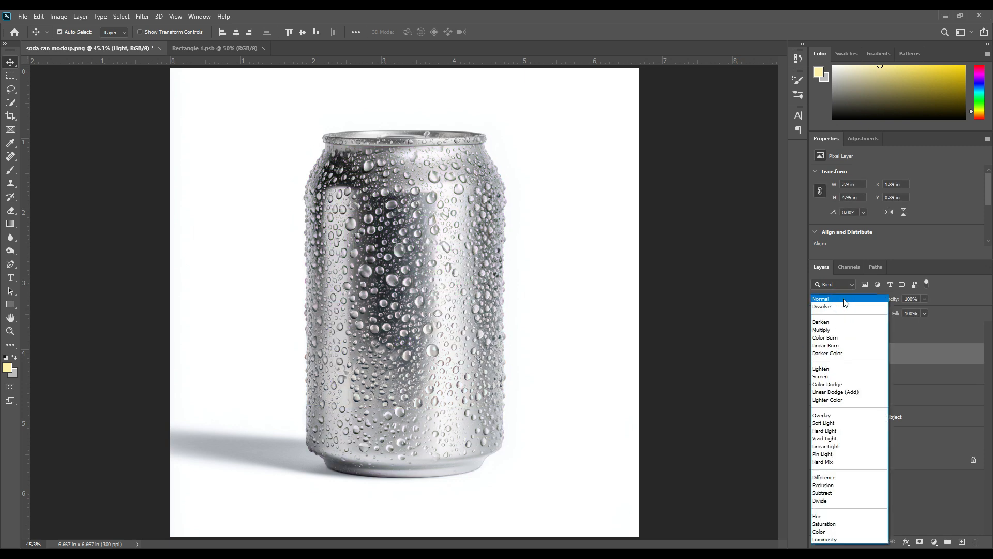
left_click(823, 376)
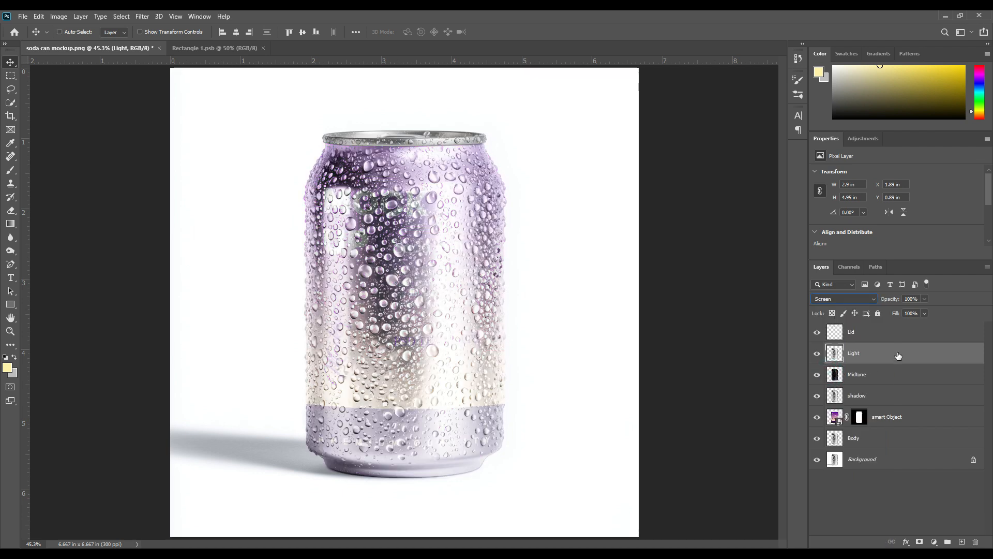
Step: Apply Levels to the Light layer with the input black level at 218 and output levels of 0 to 200
key("ctrl+l")
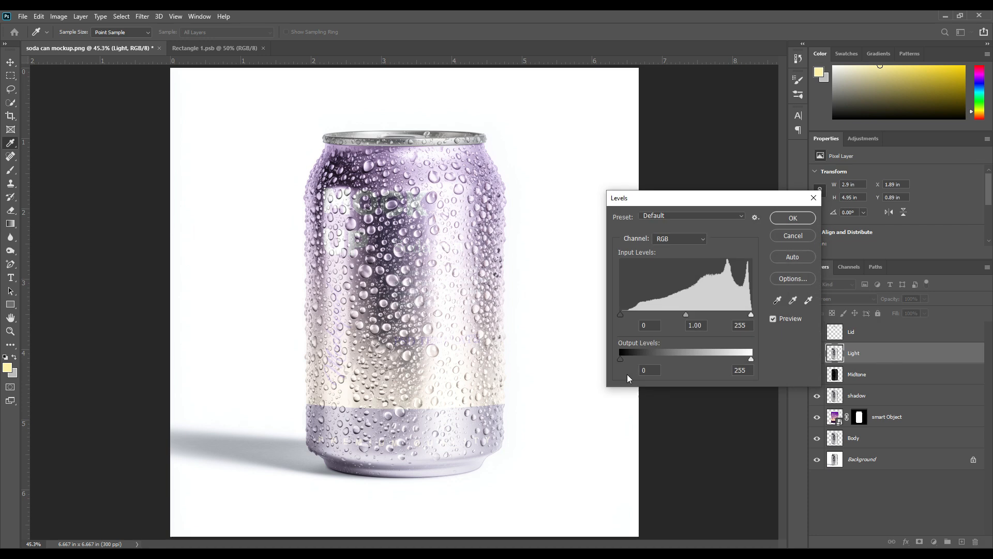
left_click_drag(621, 314, 731, 315)
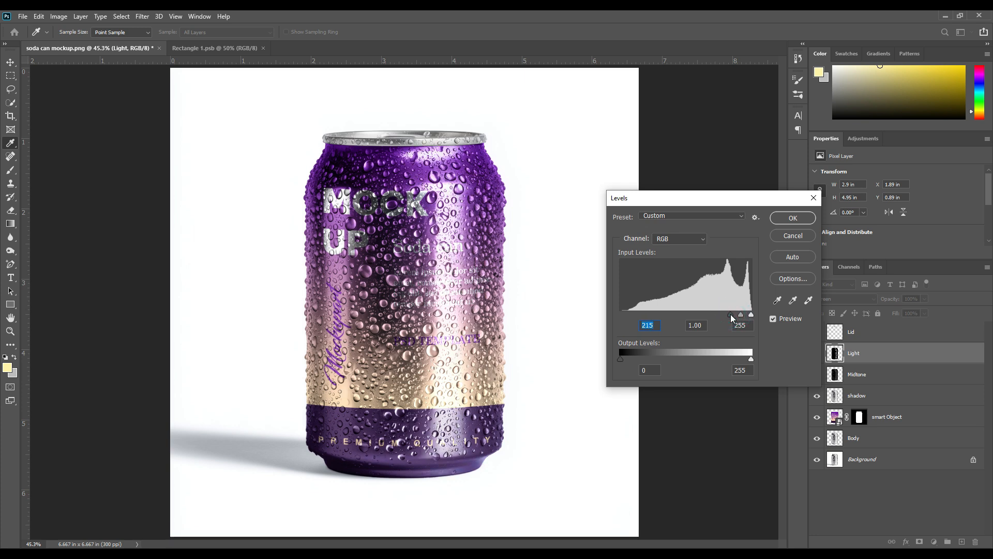
left_click_drag(731, 314, 731, 312)
left_click_drag(731, 312, 731, 313)
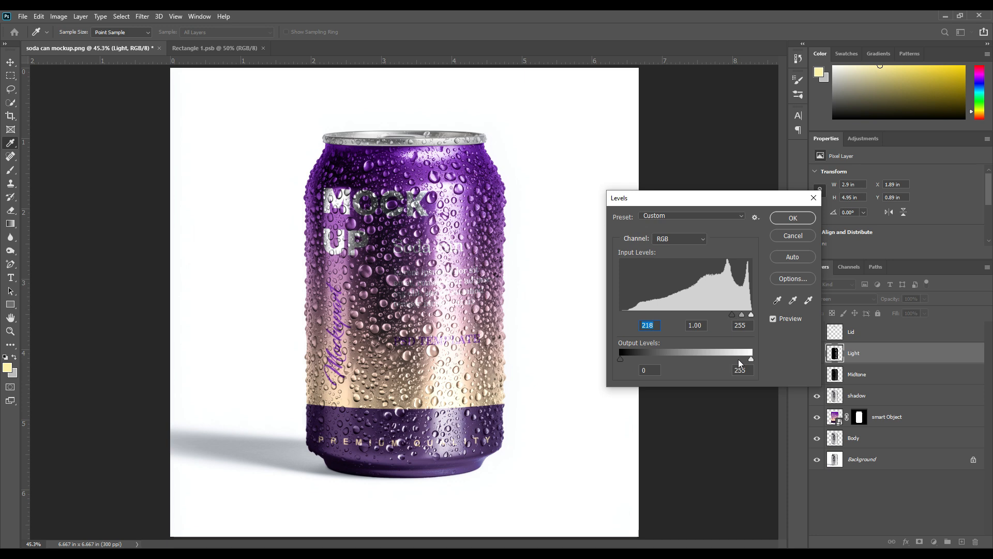
left_click_drag(748, 360, 729, 358)
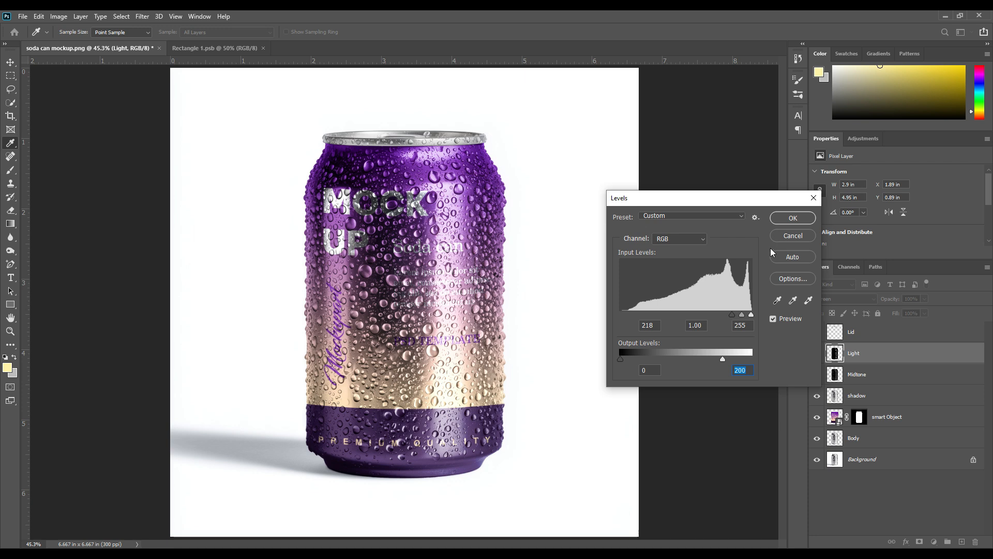
left_click(790, 218)
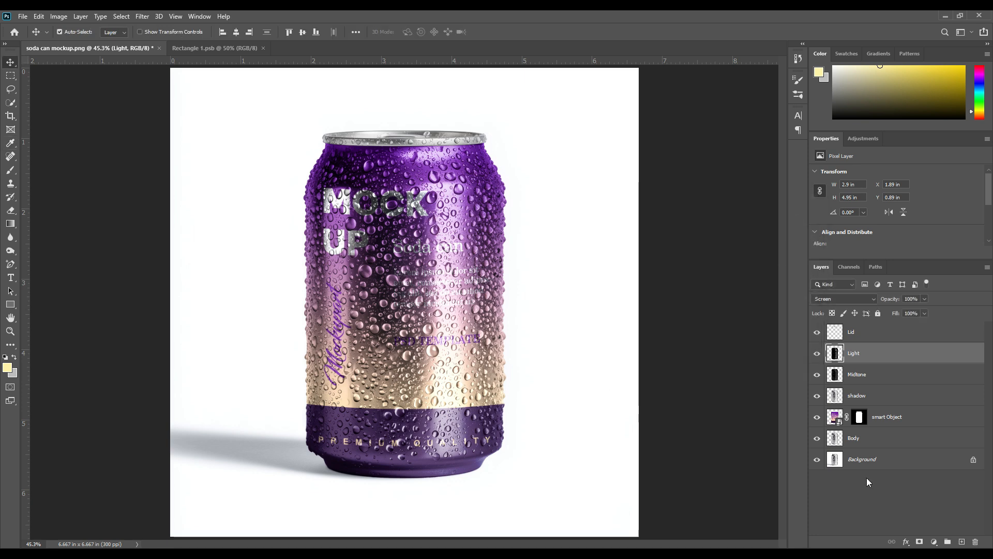
left_click(883, 498)
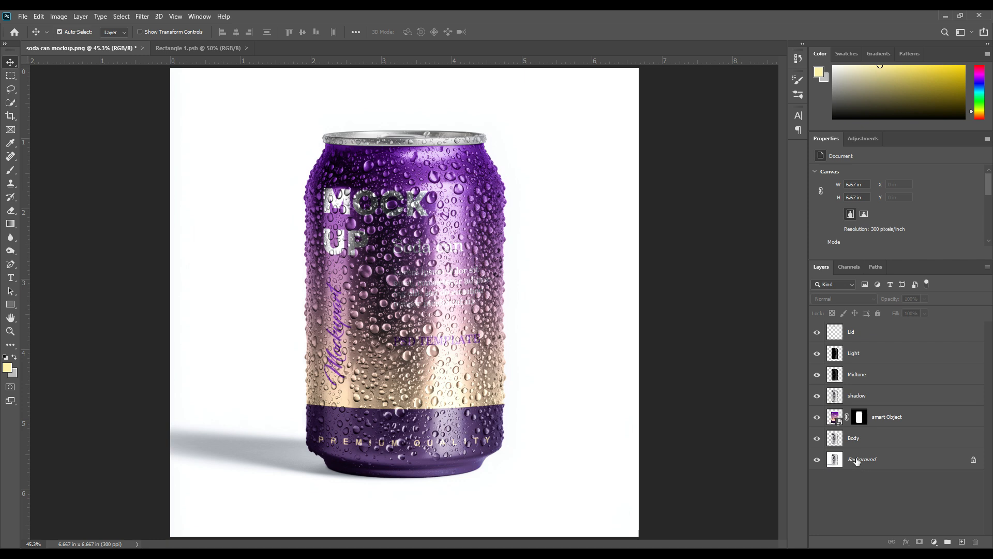
Step: Add a light purple (#e6b2f5) Solid Color fill layer directly above the Background layer and set its blend mode to Linear Burn
left_click(874, 462)
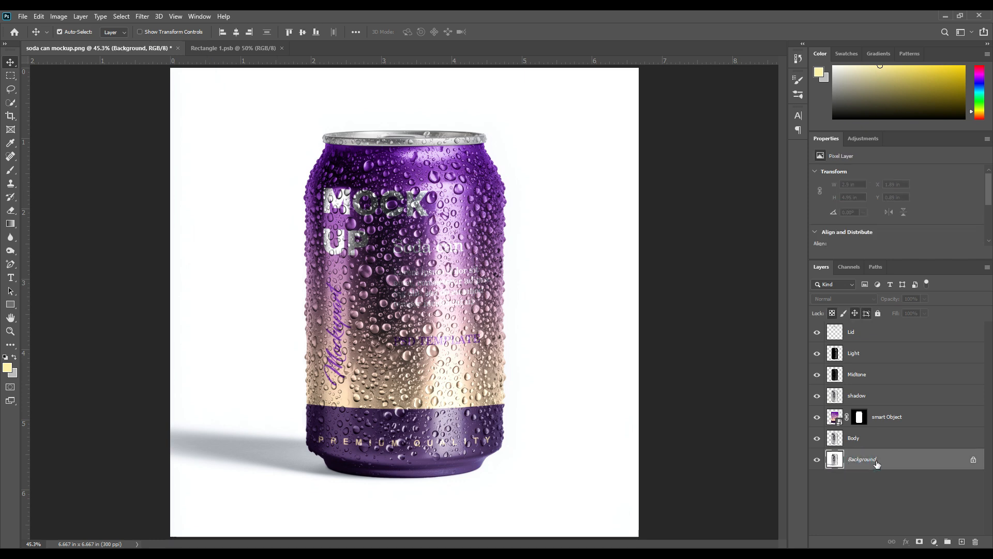
left_click(936, 542)
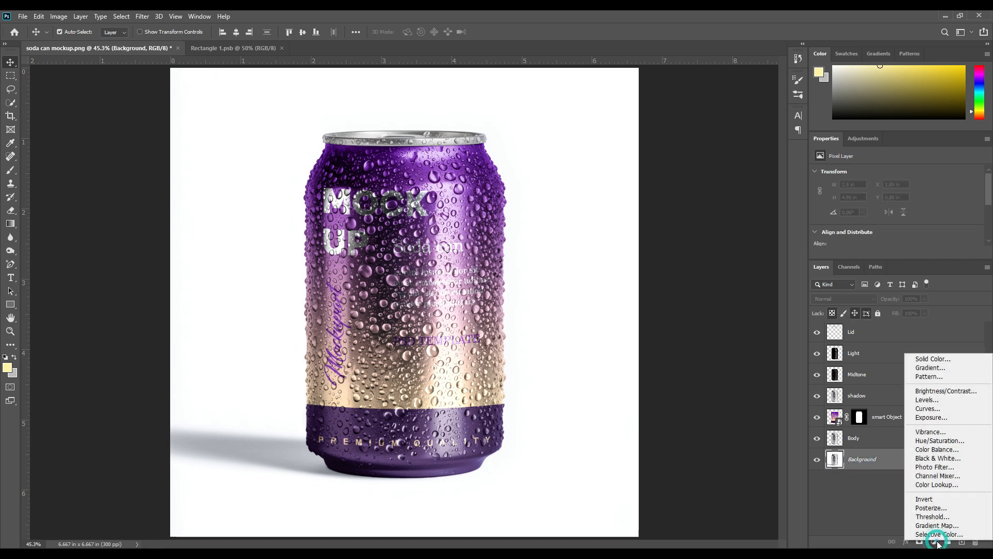
left_click(923, 362)
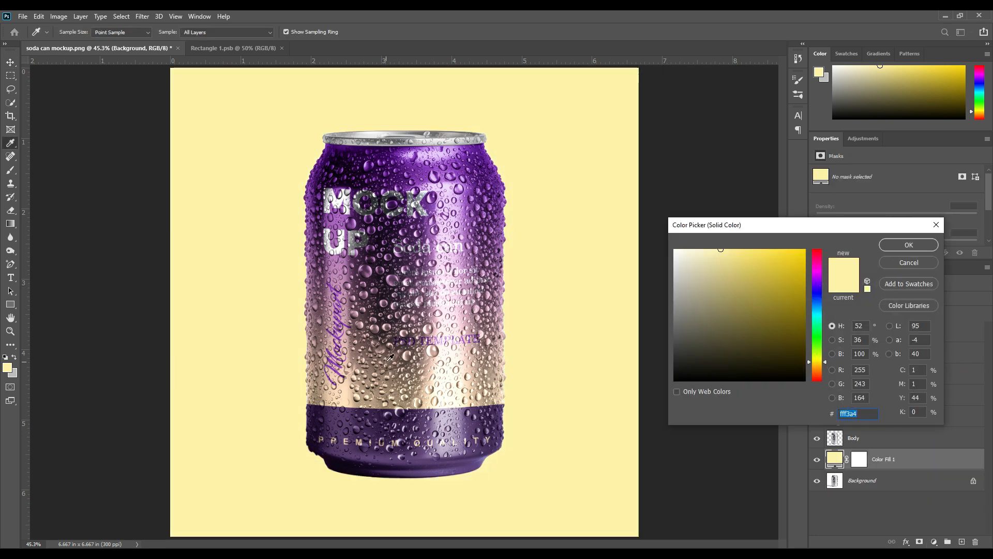
left_click(350, 381)
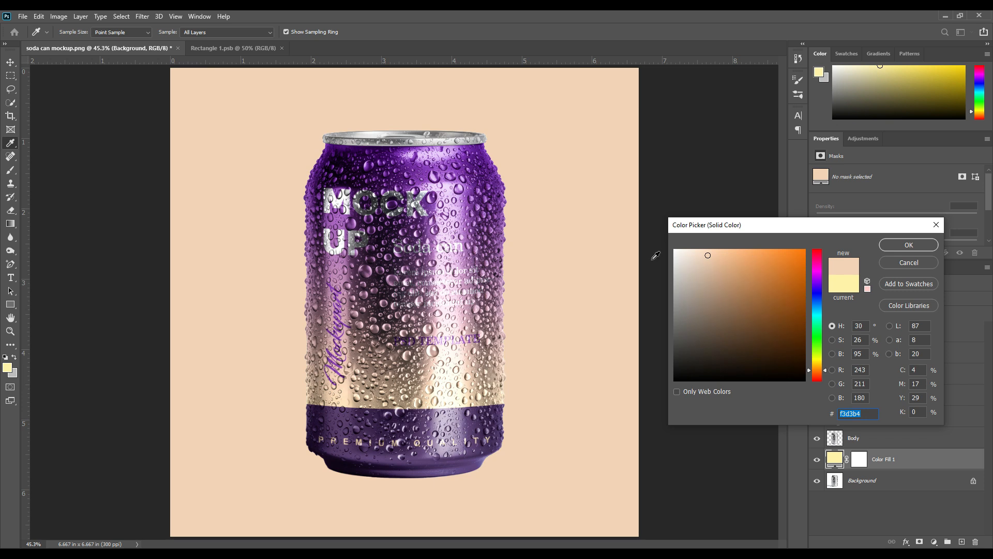
left_click(470, 248)
mouse_move(724, 285)
left_mouse_down()
mouse_move(701, 249)
mouse_move(710, 254)
left_mouse_up()
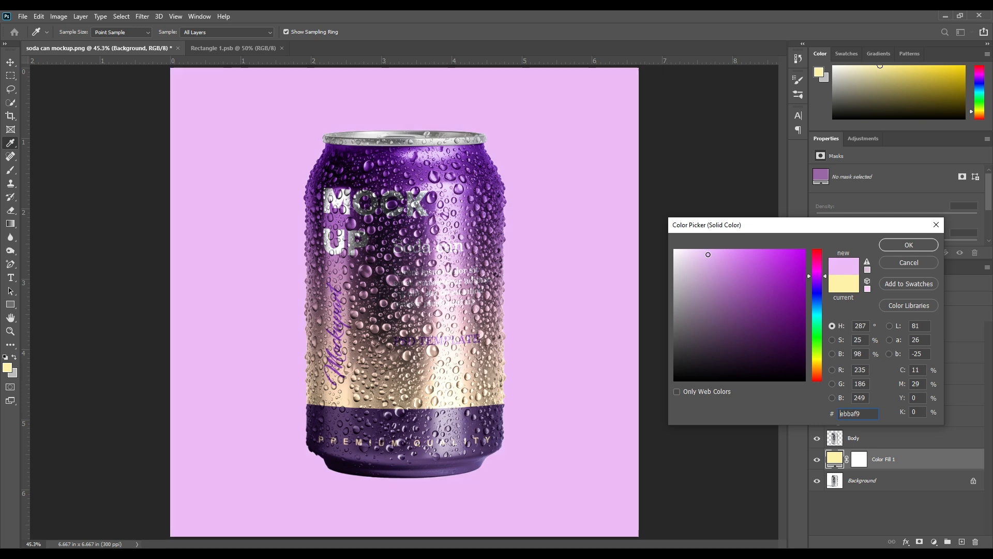
left_click(908, 244)
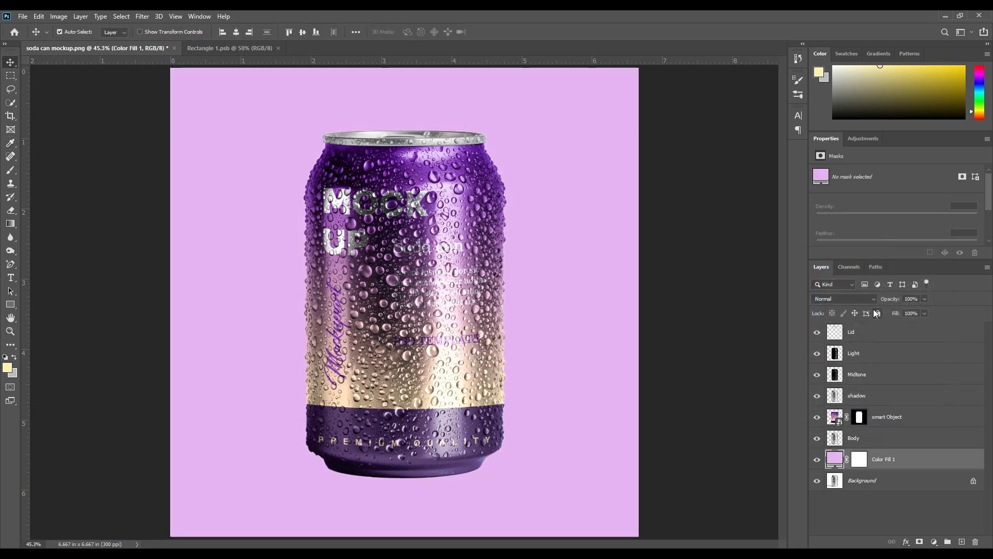
left_click(846, 300)
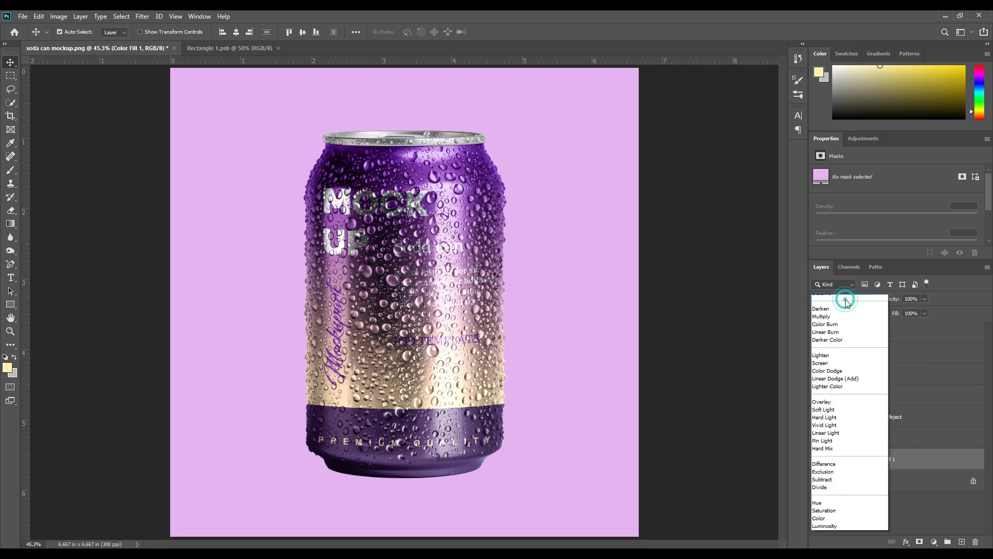
left_click(835, 346)
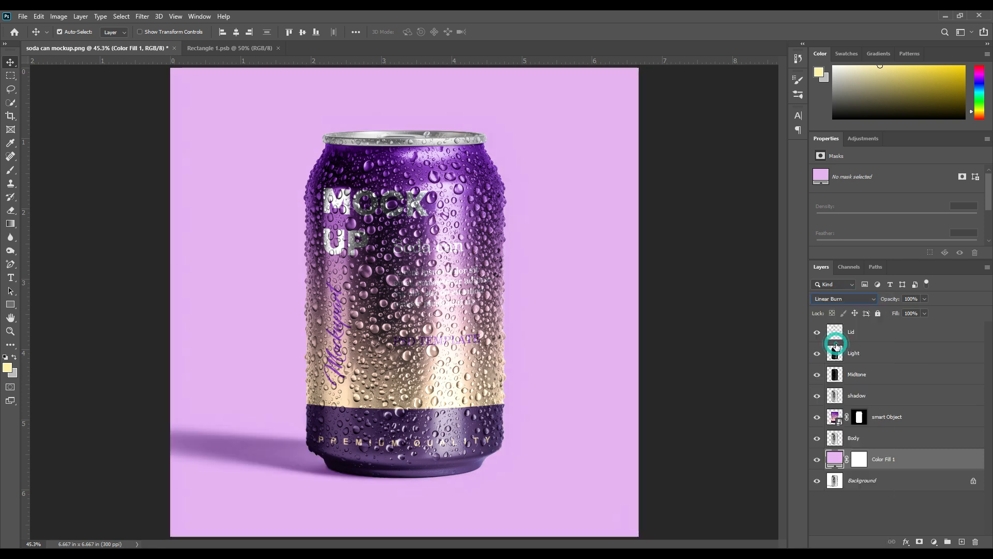
Step: Recolor the solid color fill layer with a pale cream (#fffff3) sampled from the lower part of the can's label
double_click(833, 461)
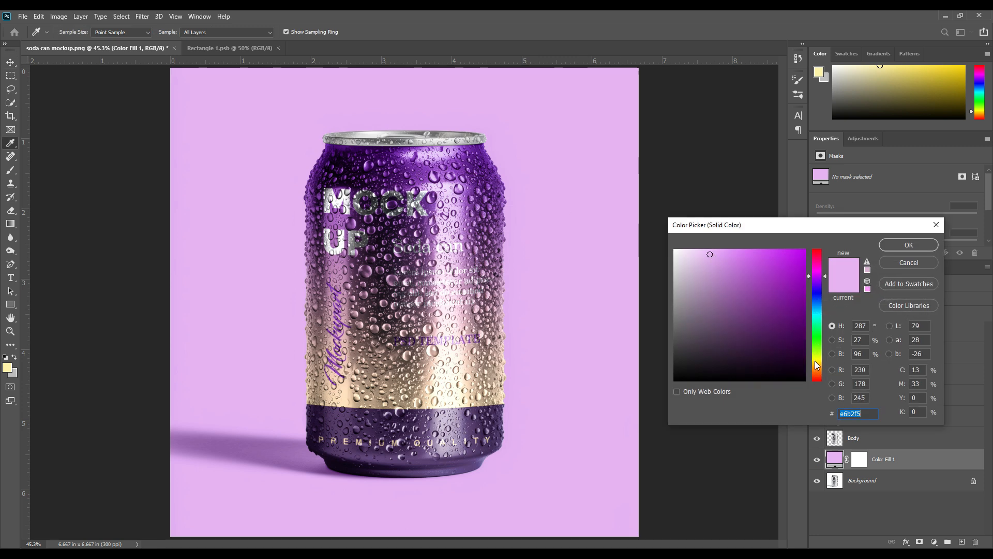
left_click(349, 386)
left_click_drag(351, 388, 463, 373)
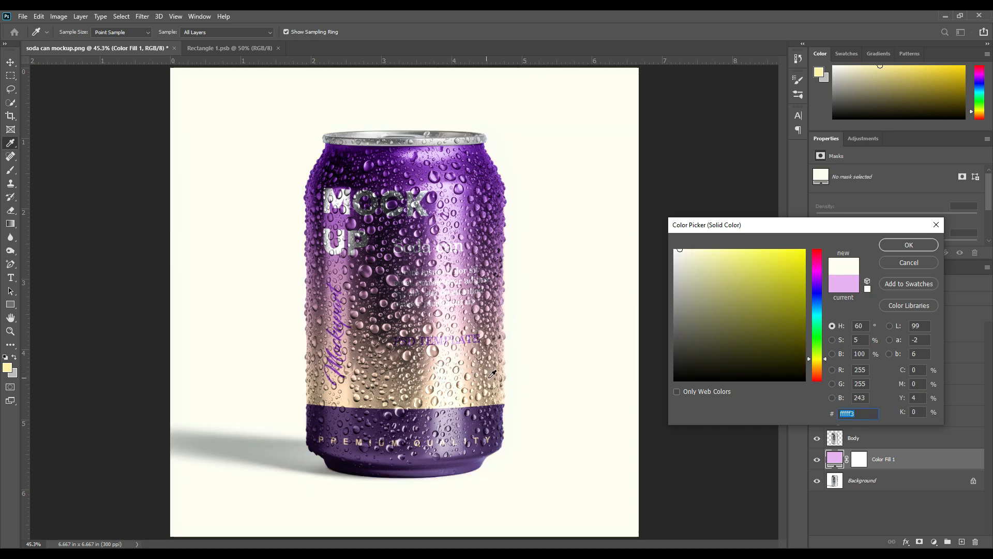